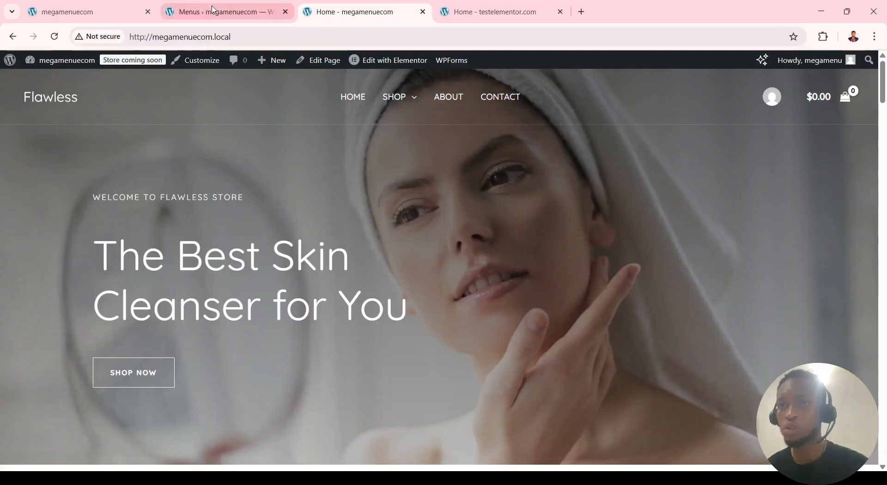
Review the Primary menu's item structure and display locations on the site admin's Menus page.
{"action": "left_click", "coordinate": [218, 12]}
{"action": "scroll", "coordinate": [577, 258], "scroll_direction": "down", "scroll_amount": 3}
{"action": "scroll", "coordinate": [580, 259], "scroll_direction": "up", "scroll_amount": 4}
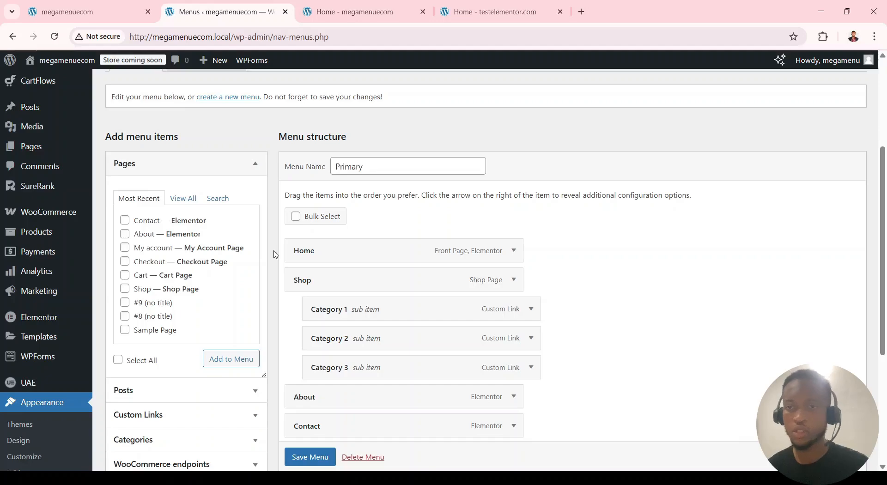
{"action": "scroll", "coordinate": [43, 301], "scroll_direction": "down", "scroll_amount": 5}
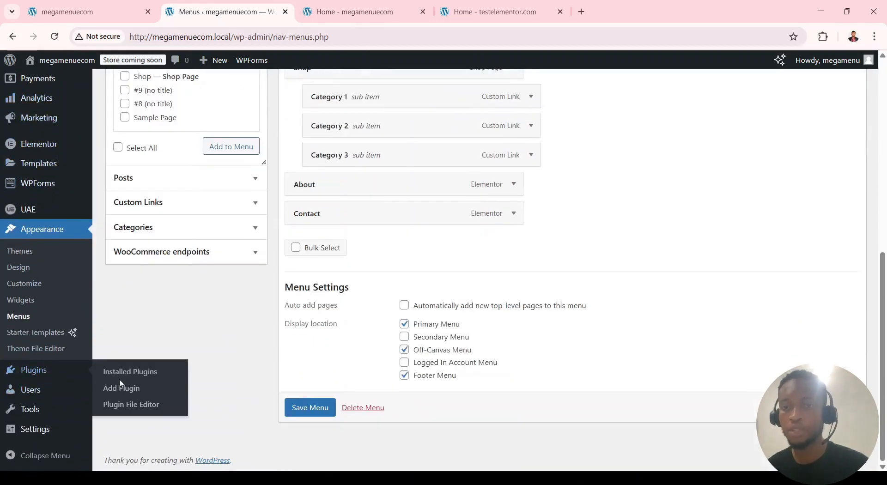
Search the plugin directory for "max mega menu", then install and activate the Max Mega Menu plugin.
{"action": "left_click", "coordinate": [124, 388]}
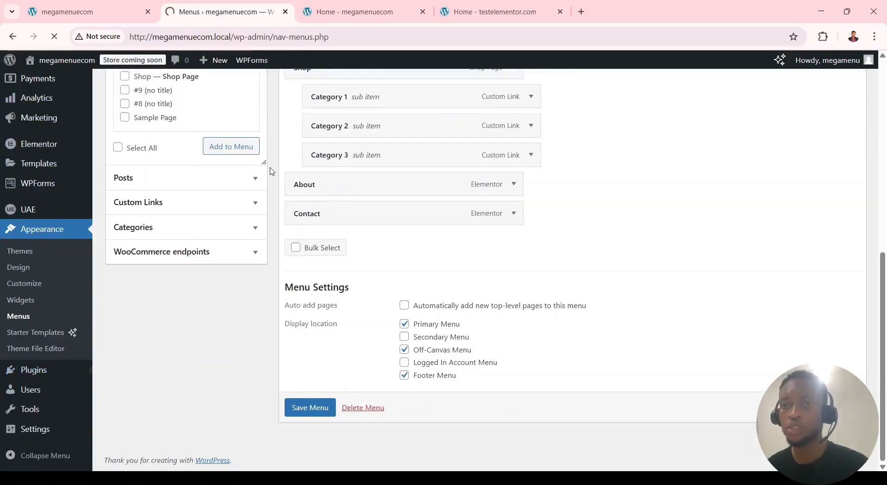
{"action": "scroll", "coordinate": [286, 230], "scroll_direction": "up", "scroll_amount": 5}
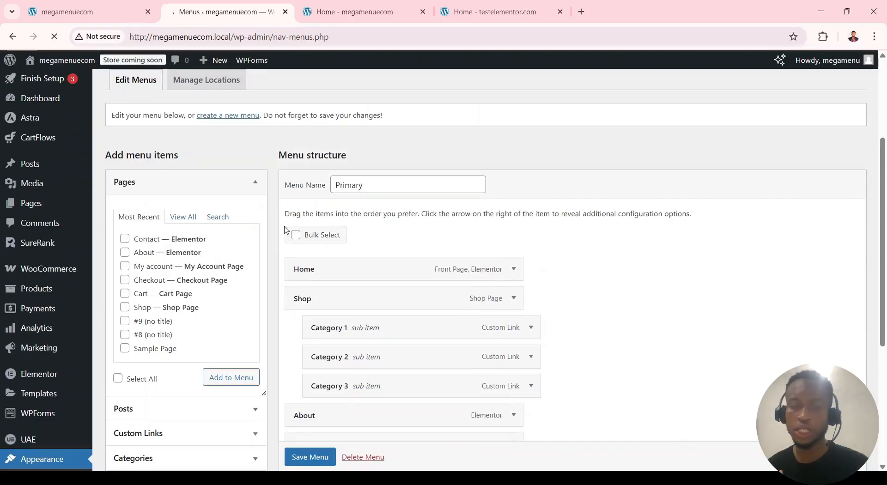
{"action": "left_click", "coordinate": [676, 124]}
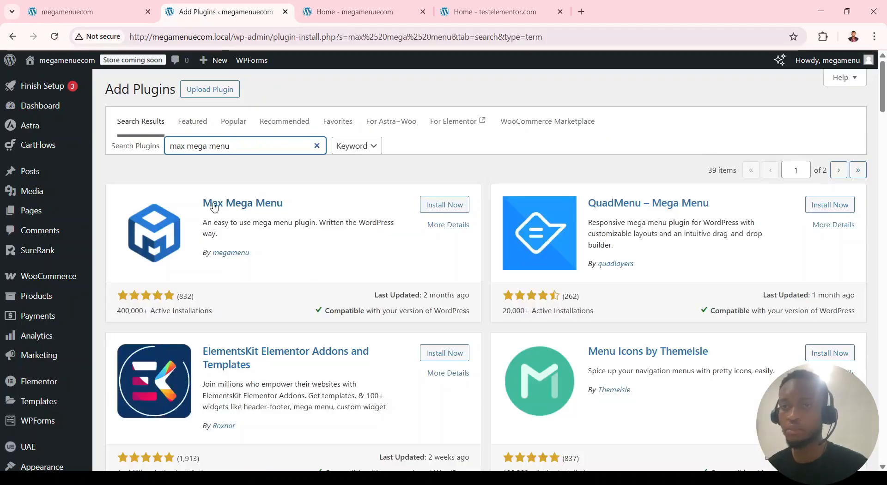
{"action": "left_click", "coordinate": [436, 206]}
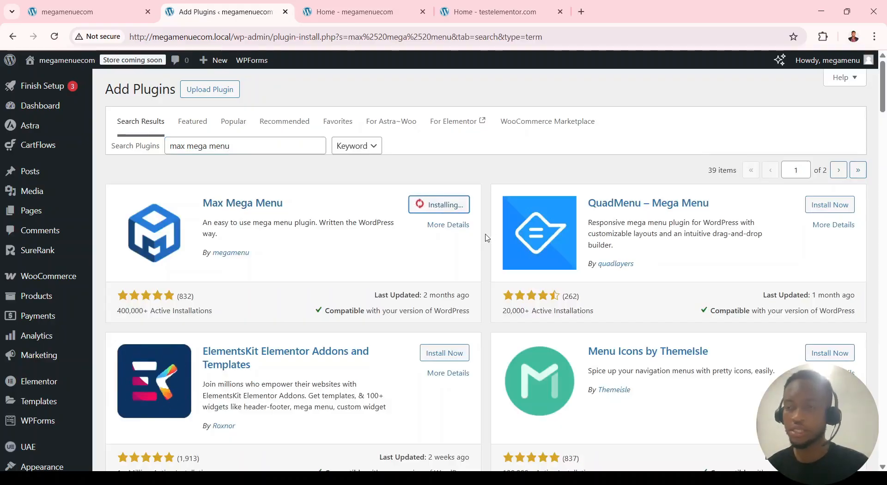
{"action": "left_click", "coordinate": [464, 203]}
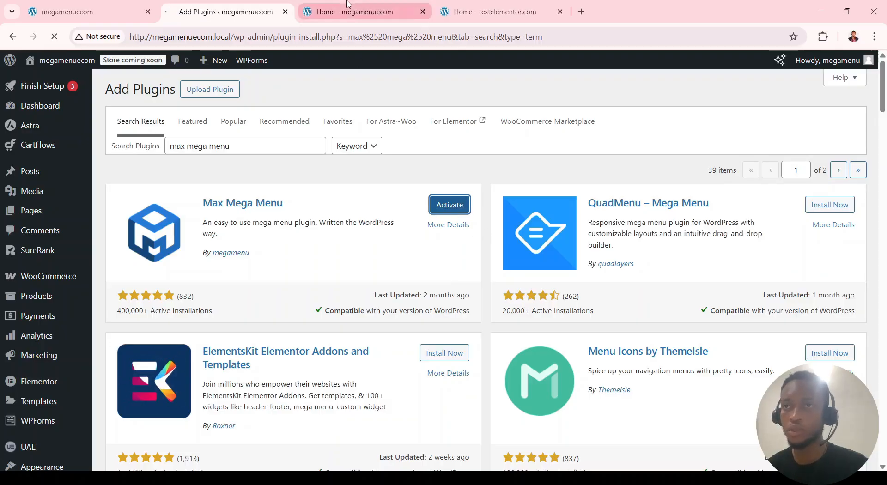
Check the storefront home page's navigation, then look for Max Mega Menu in the installed plugins list.
{"action": "left_click", "coordinate": [354, 12]}
{"action": "mouse_move", "coordinate": [405, 109]}
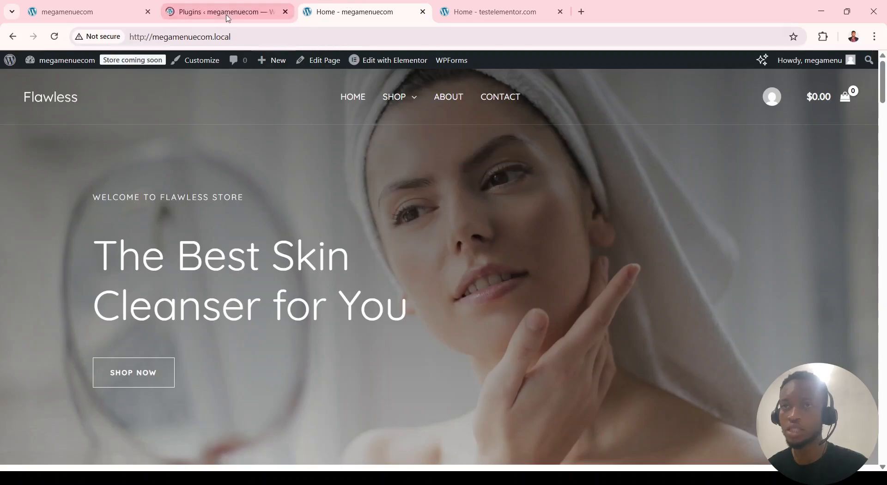
{"action": "left_click", "coordinate": [225, 17]}
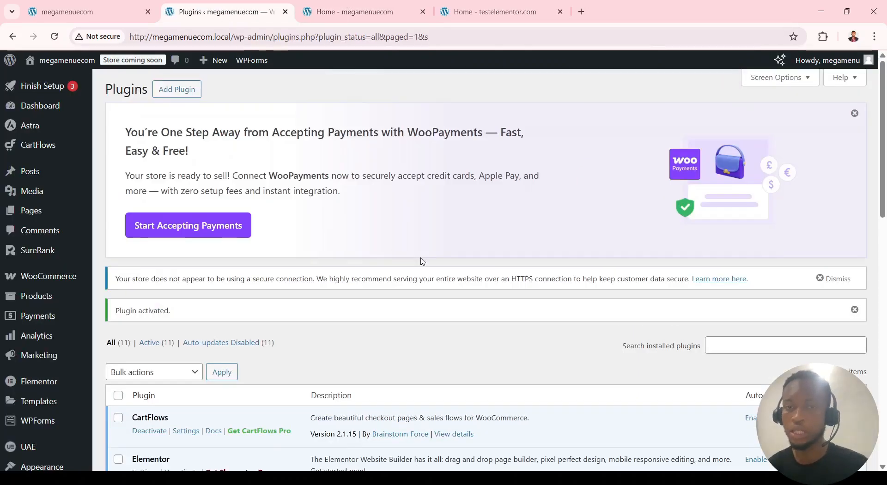
{"action": "scroll", "coordinate": [303, 245], "scroll_direction": "down", "scroll_amount": 5}
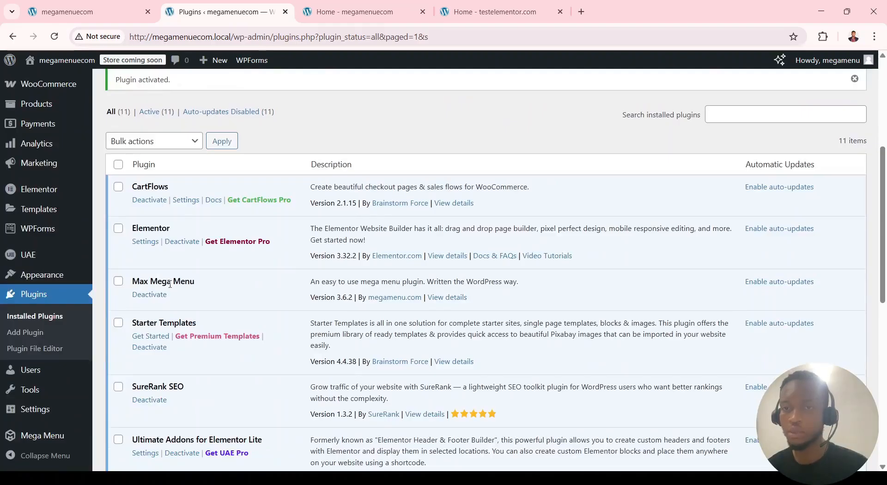
{"action": "scroll", "coordinate": [37, 143], "scroll_direction": "down", "scroll_amount": 3}
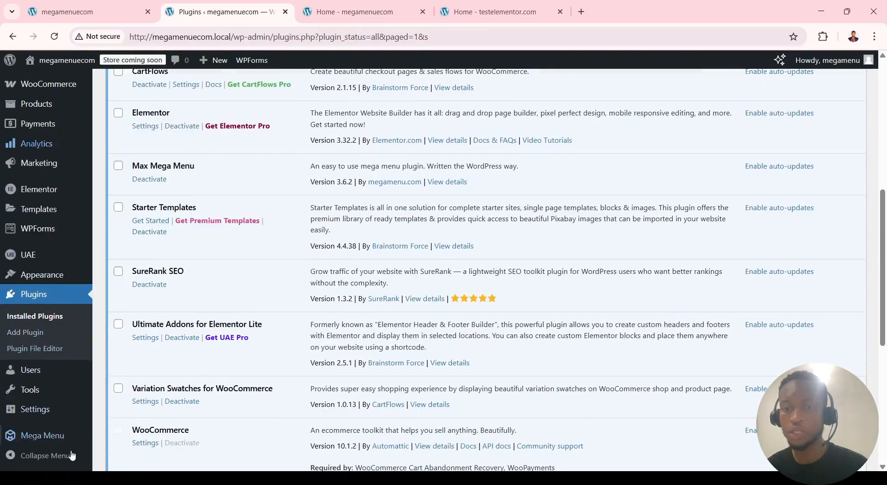
Enable Max Mega Menu for the Primary Menu location and save the changes.
{"action": "left_click", "coordinate": [62, 442]}
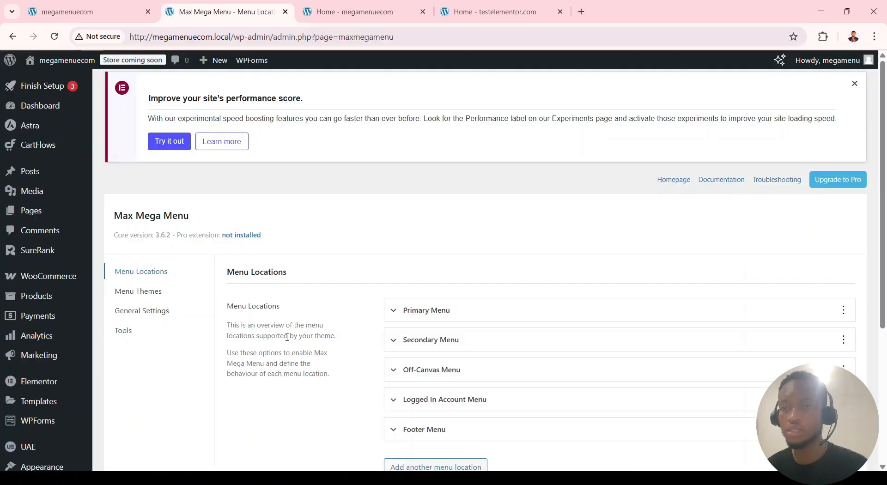
{"action": "scroll", "coordinate": [400, 319], "scroll_direction": "down", "scroll_amount": 3}
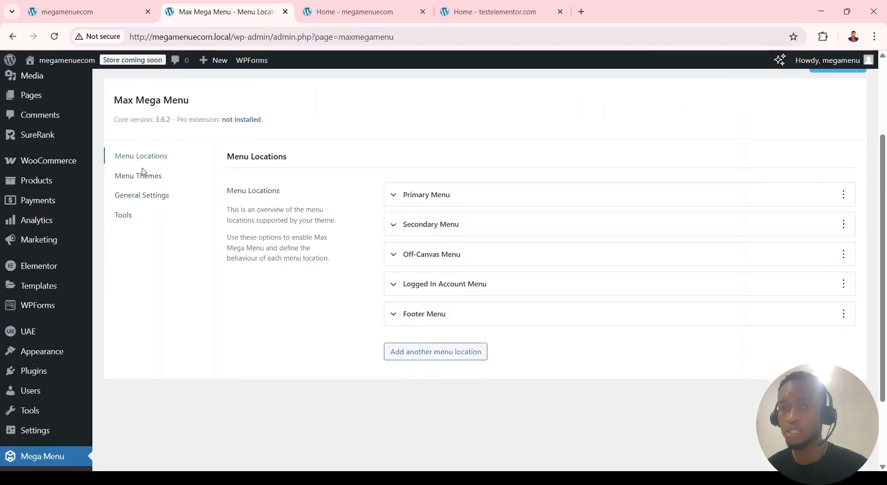
{"action": "left_click", "coordinate": [433, 196]}
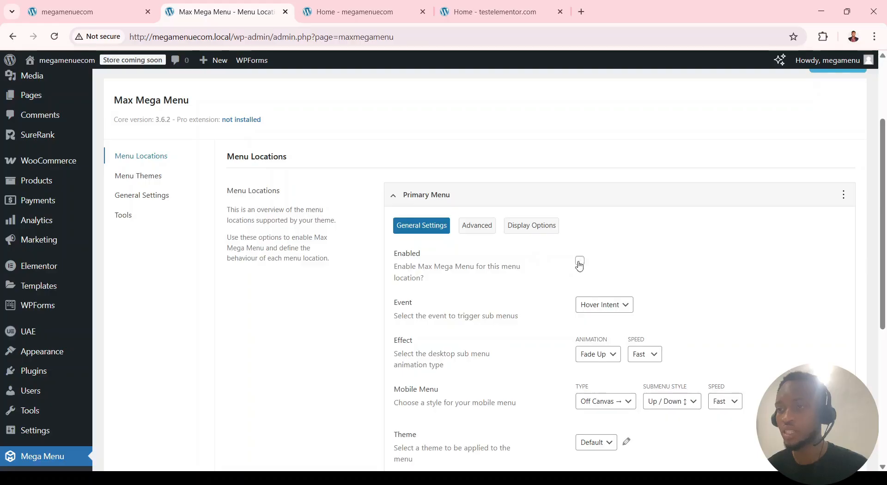
{"action": "scroll", "coordinate": [418, 255], "scroll_direction": "down", "scroll_amount": 5}
{"action": "left_click", "coordinate": [416, 239]}
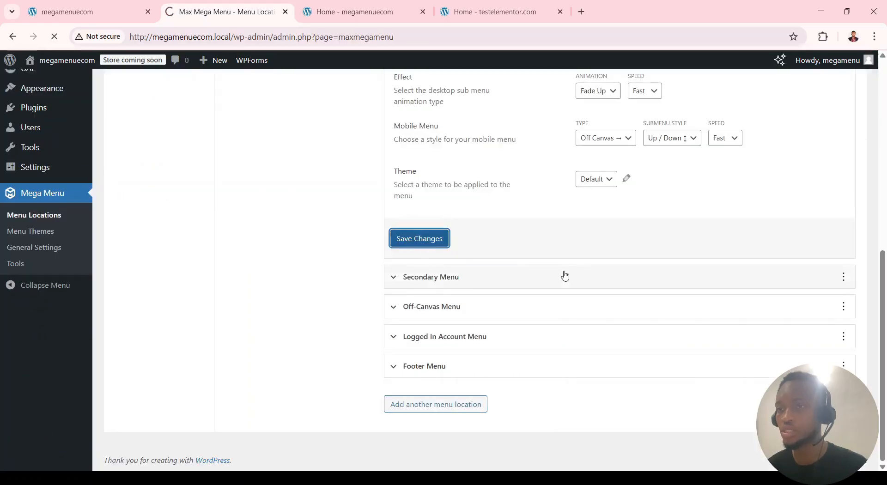
{"action": "scroll", "coordinate": [564, 275], "scroll_direction": "up", "scroll_amount": 4}
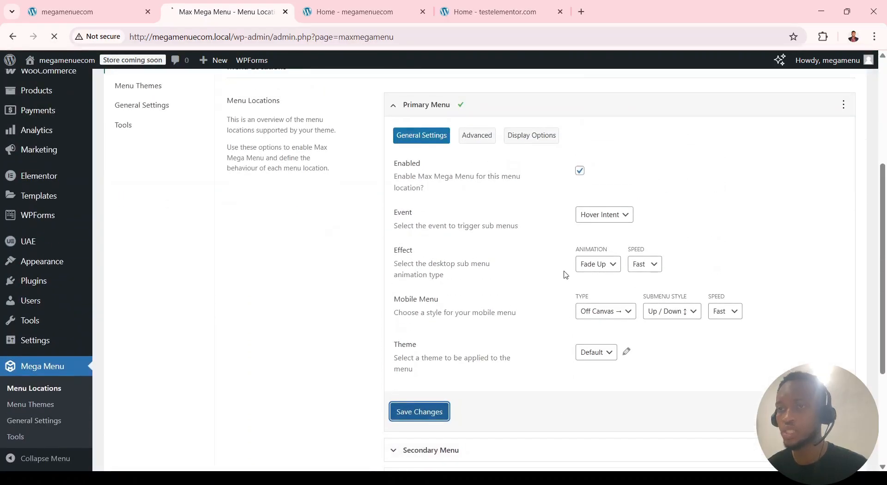
Return to the Menus page and examine the Mega Menu options on the Primary menu's top-level items.
{"action": "scroll", "coordinate": [62, 404], "scroll_direction": "down", "scroll_amount": 5}
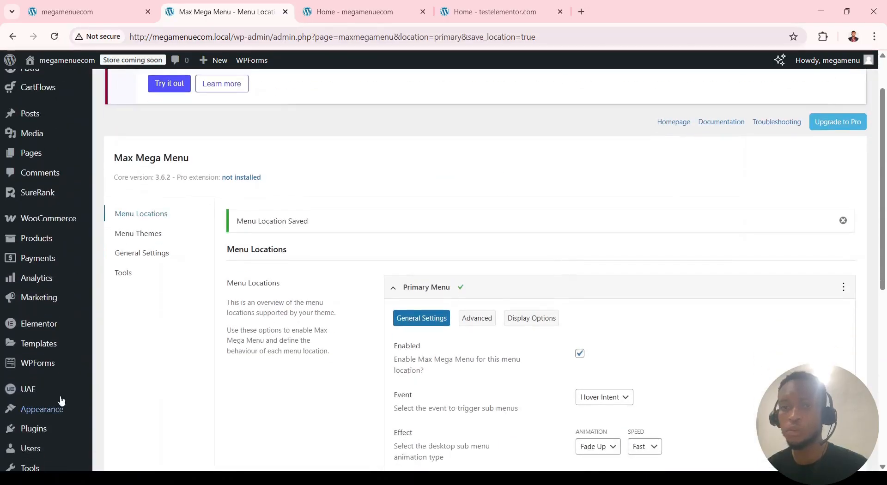
{"action": "mouse_move", "coordinate": [60, 259]}
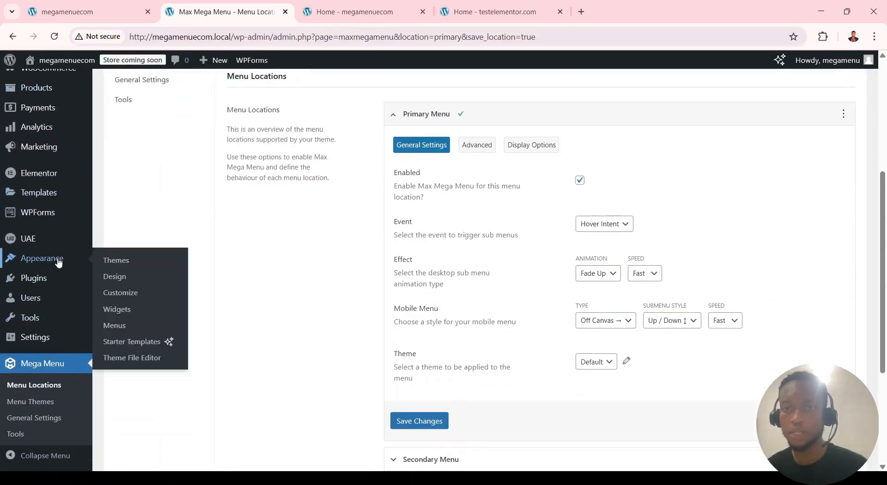
{"action": "left_click", "coordinate": [142, 322]}
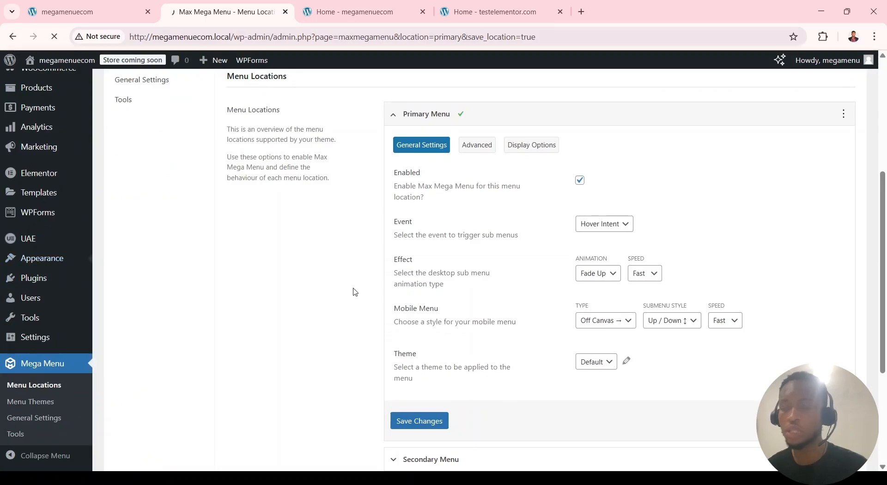
{"action": "scroll", "coordinate": [335, 292], "scroll_direction": "down", "scroll_amount": 3}
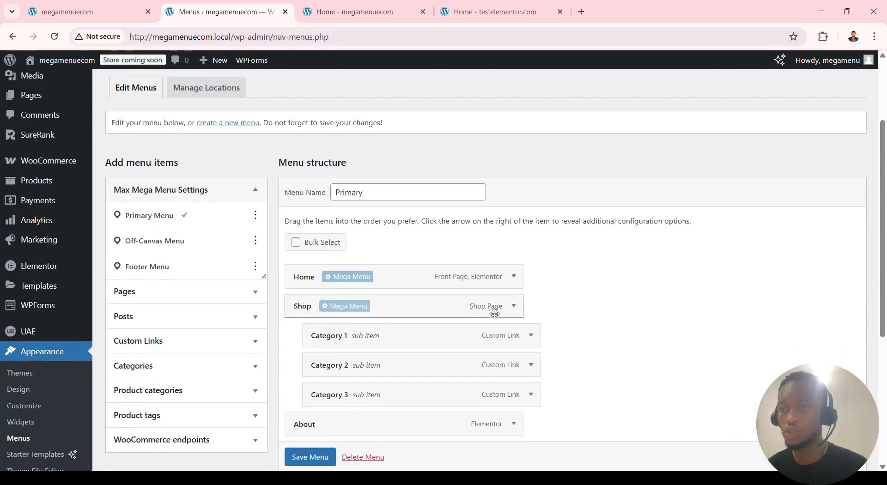
{"action": "scroll", "coordinate": [596, 317], "scroll_direction": "down", "scroll_amount": 1}
{"action": "scroll", "coordinate": [596, 317], "scroll_direction": "down", "scroll_amount": 2}
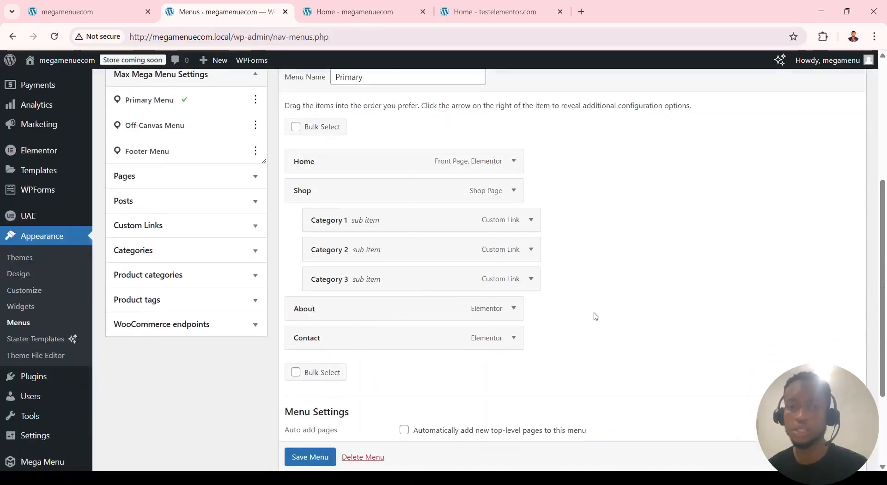
{"action": "mouse_move", "coordinate": [338, 196]}
{"action": "mouse_move", "coordinate": [358, 167]}
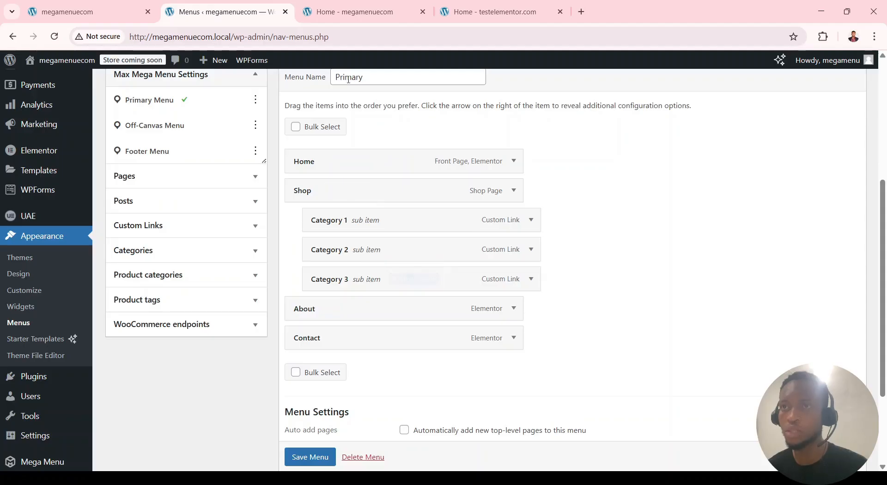
Reload the storefront's About page and inspect how its navigation menu is styled.
{"action": "left_click", "coordinate": [350, 19]}
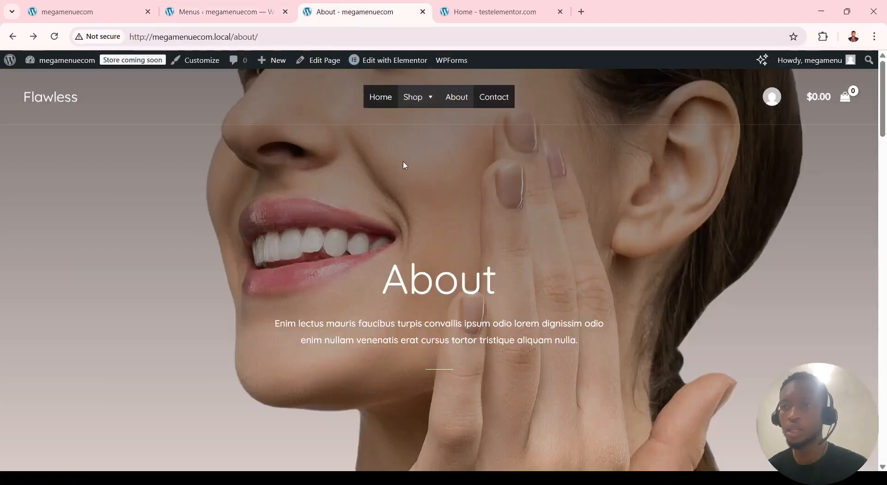
{"action": "left_click", "coordinate": [54, 36]}
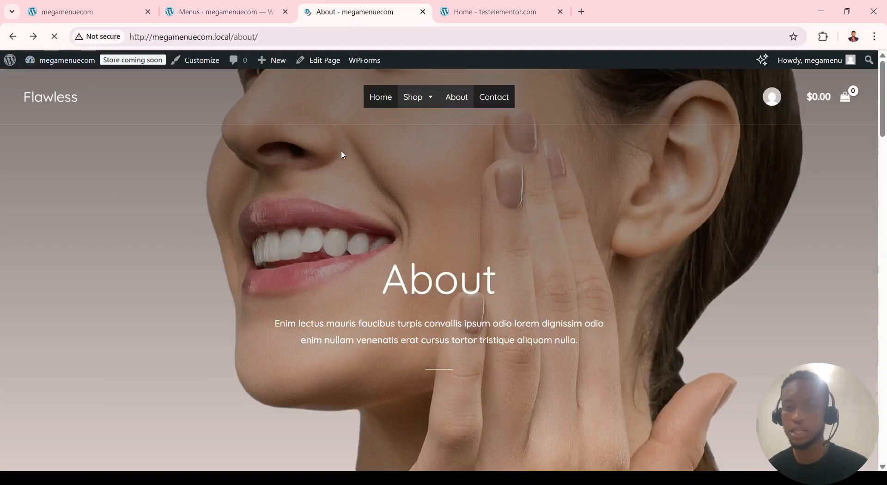
{"action": "mouse_move", "coordinate": [425, 98]}
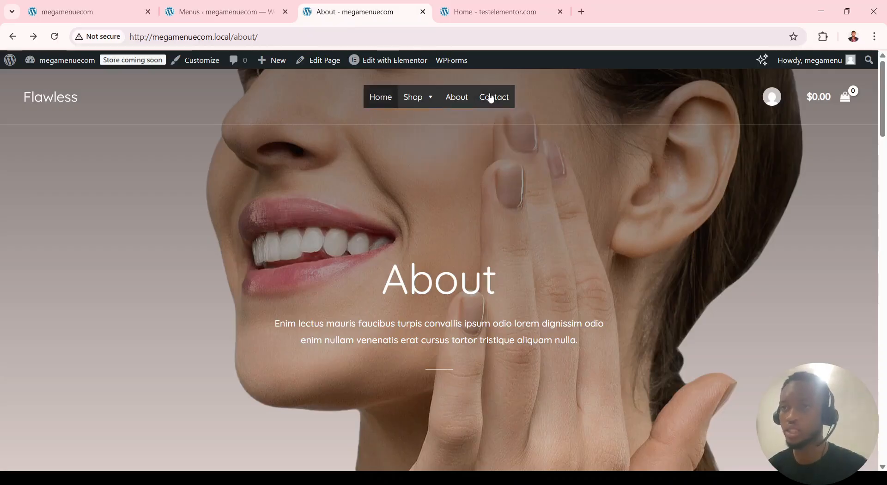
Set the Shop menu item's sub menu display mode to Mega Menu - Grid Layout.
{"action": "left_click", "coordinate": [231, 10]}
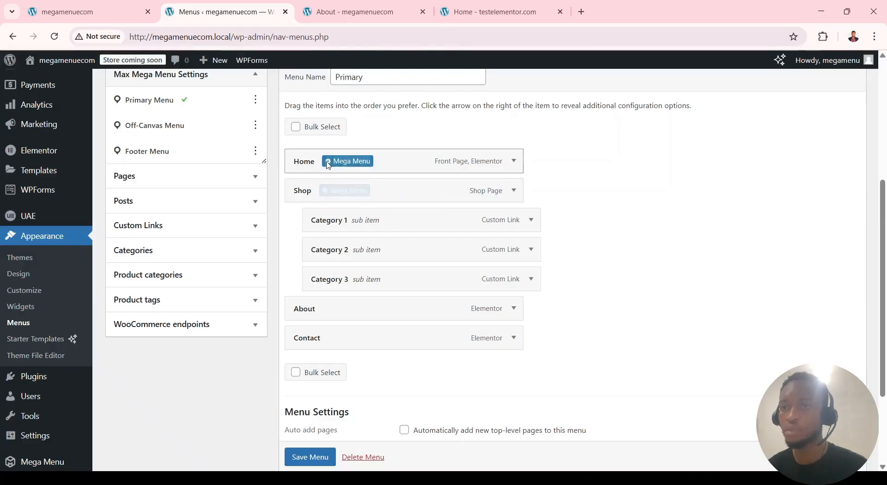
{"action": "left_click", "coordinate": [344, 191]}
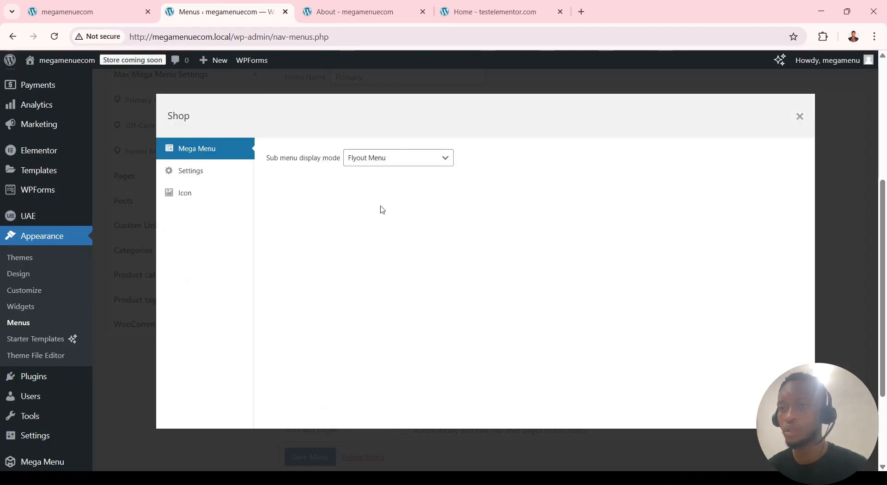
{"action": "left_click", "coordinate": [414, 163]}
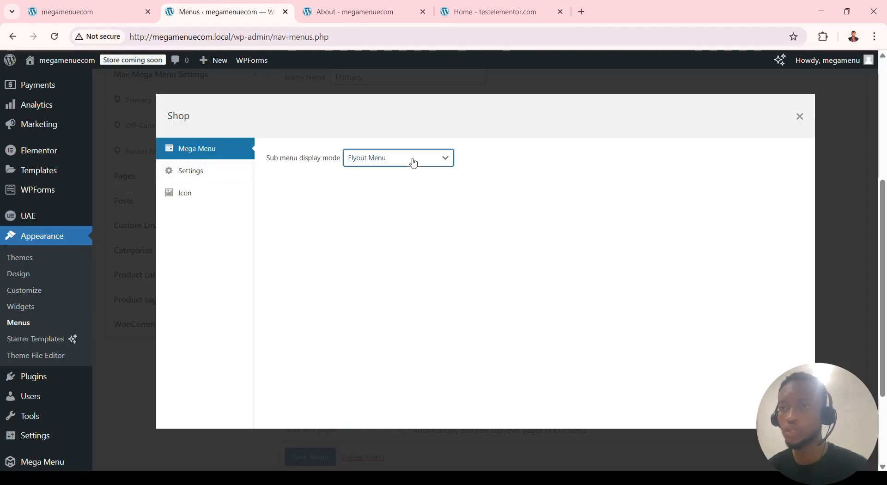
{"action": "left_click", "coordinate": [416, 193]}
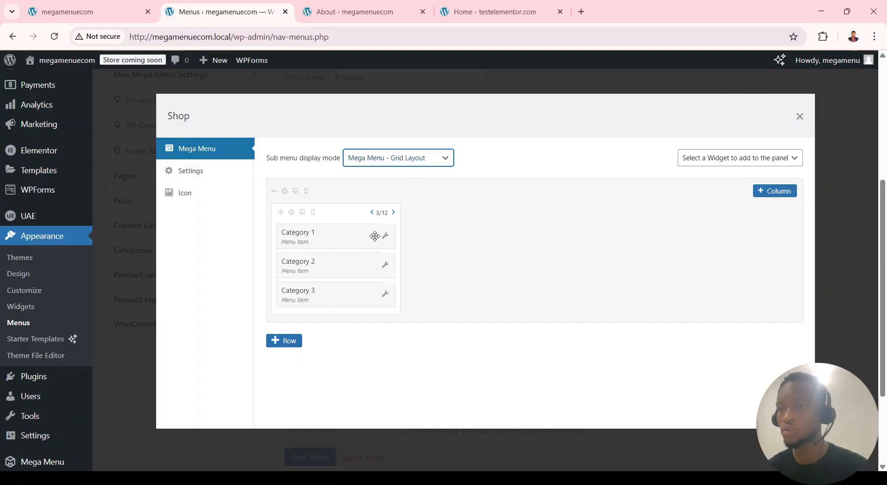
Lay out the Shop mega menu row as three columns, each 4/12 wide.
{"action": "left_click", "coordinate": [393, 212]}
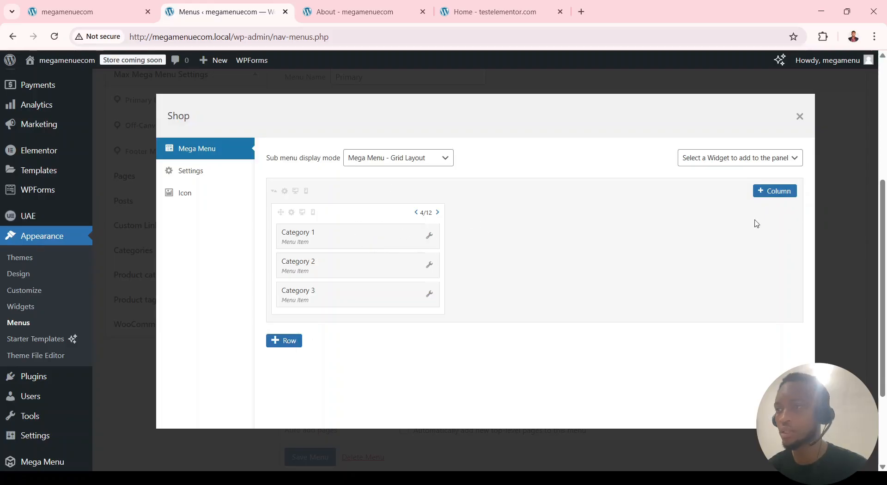
{"action": "left_click", "coordinate": [771, 192]}
{"action": "left_click", "coordinate": [765, 191]}
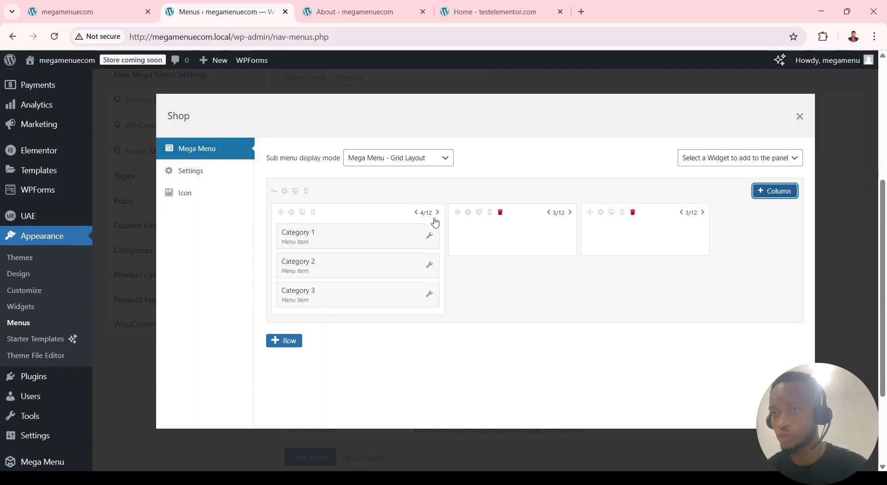
{"action": "left_click", "coordinate": [570, 212]}
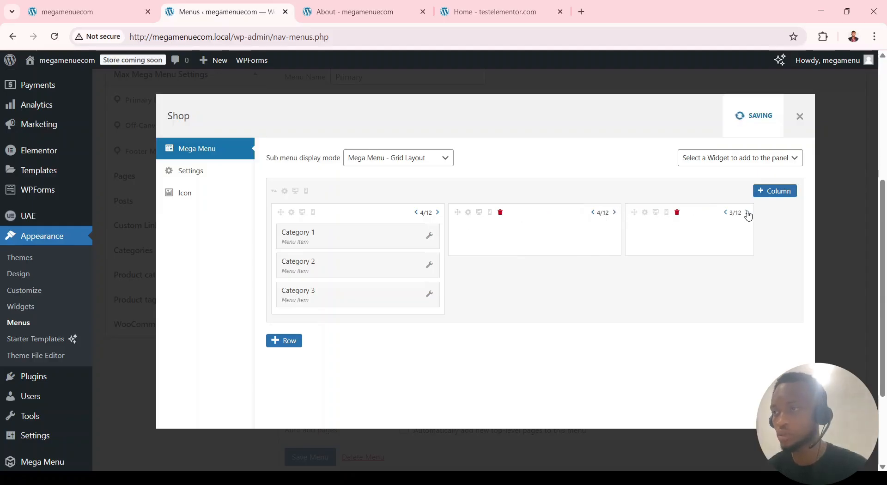
{"action": "left_click", "coordinate": [748, 213]}
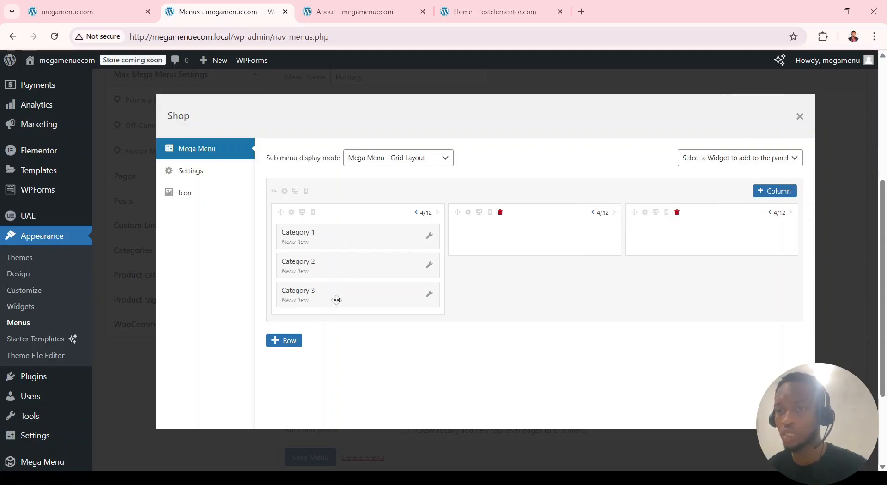
Add a Categories widget to the Shop mega menu panel.
{"action": "left_click", "coordinate": [701, 162]}
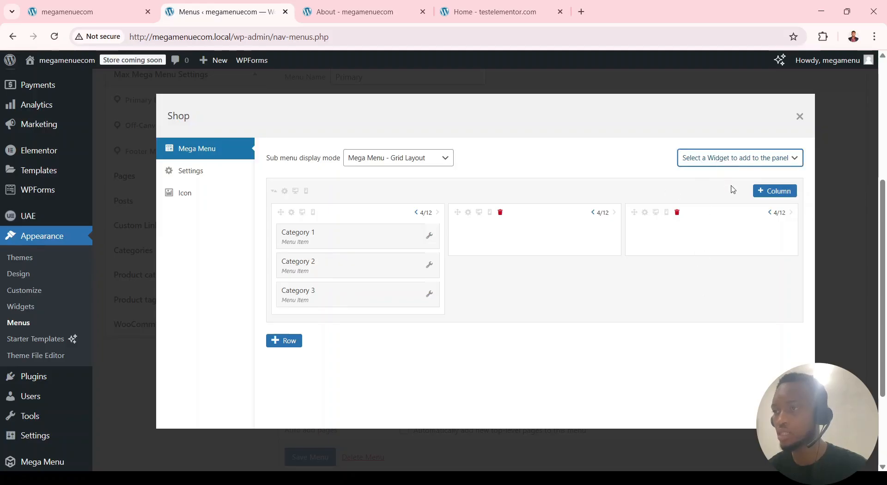
{"action": "left_click", "coordinate": [708, 289]}
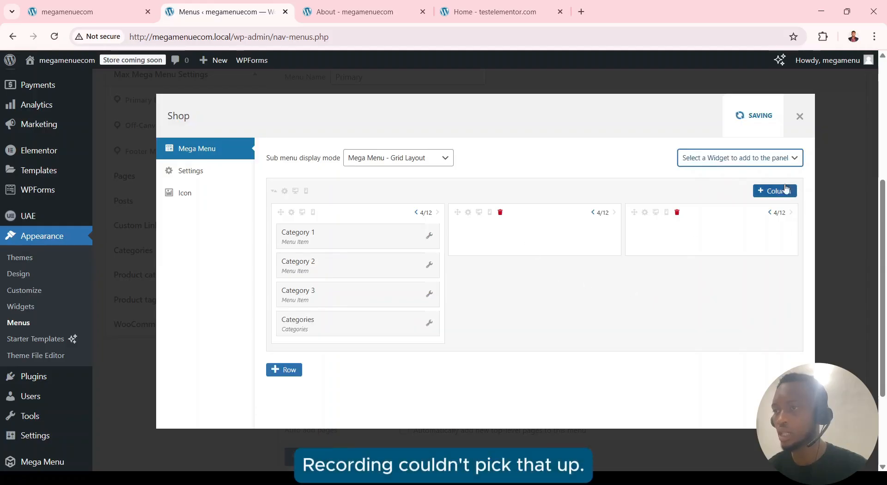
Move the Categories widget to the first row's second column and add a Gallery widget in its third column.
{"action": "left_click_drag", "start_coordinate": [354, 322], "coordinate": [525, 239]}
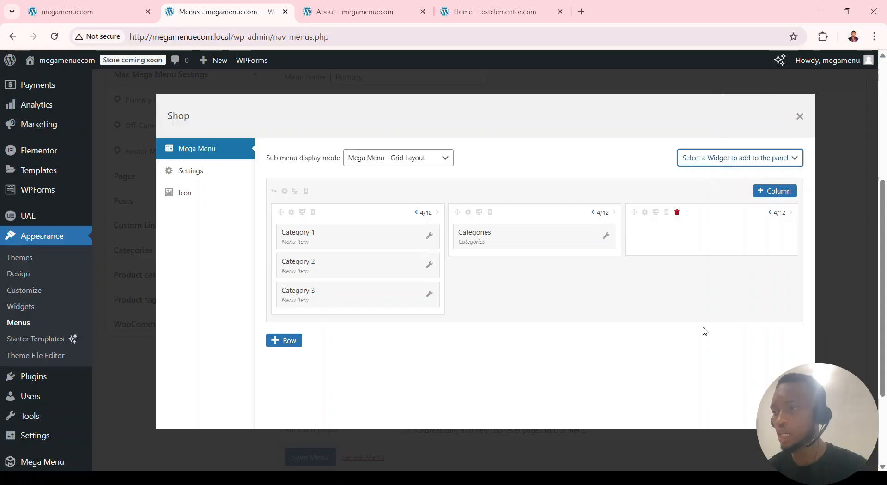
{"action": "left_click", "coordinate": [717, 375]}
{"action": "left_click_drag", "start_coordinate": [337, 324], "coordinate": [673, 246]}
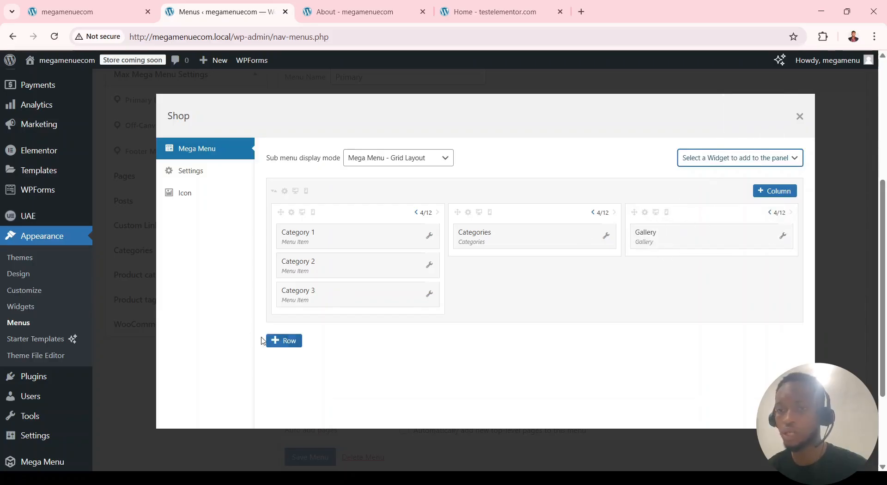
Add a second row to the Shop mega menu with three columns, each 4/12 wide.
{"action": "left_click", "coordinate": [293, 341]}
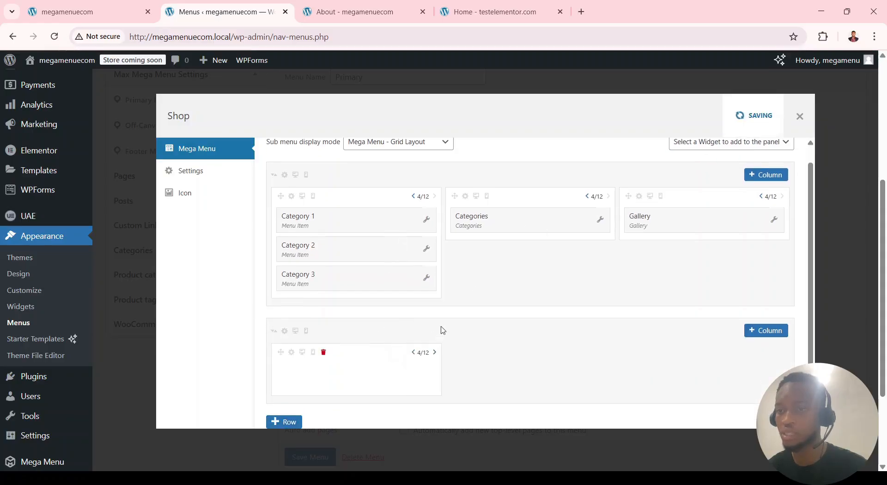
{"action": "left_click", "coordinate": [772, 336]}
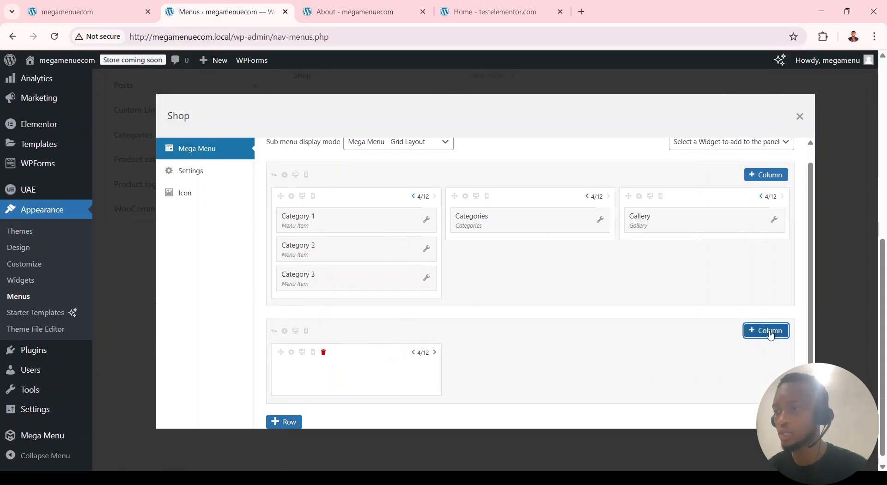
{"action": "left_click", "coordinate": [770, 335]}
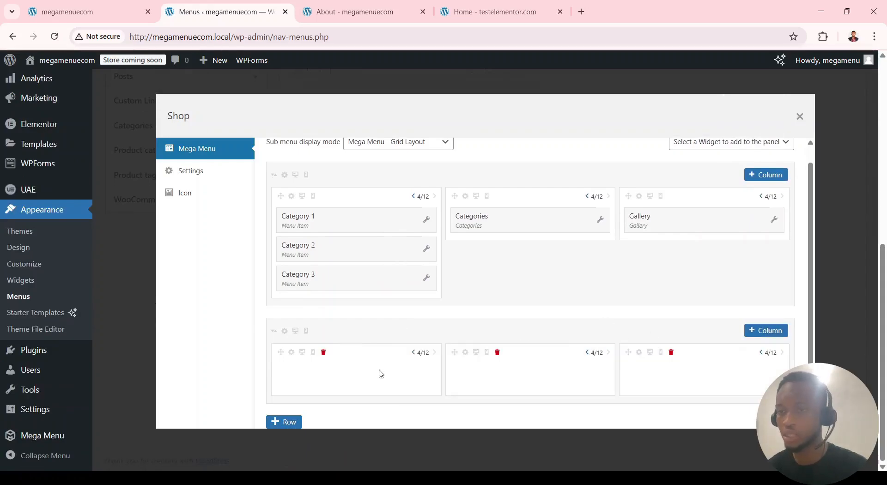
Fill the second row's columns with a Pages, a Products list and a Product Categories widget, in that order.
{"action": "left_click", "coordinate": [729, 142]}
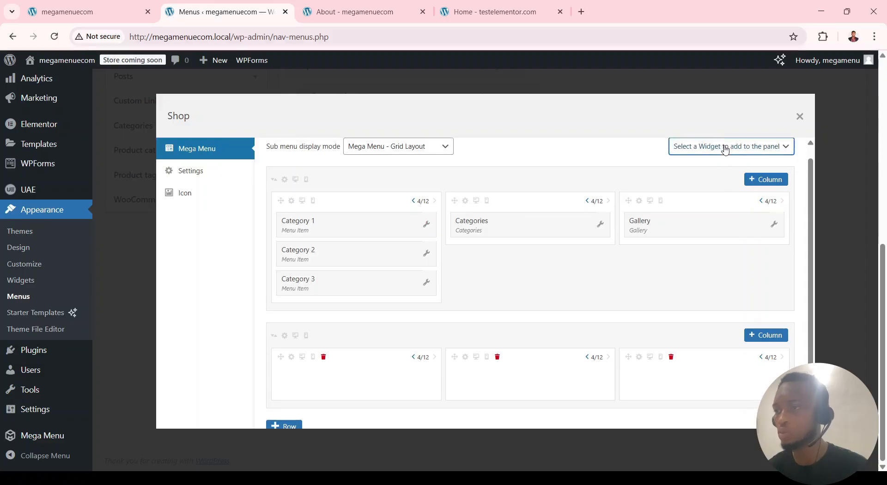
{"action": "left_click", "coordinate": [702, 409]}
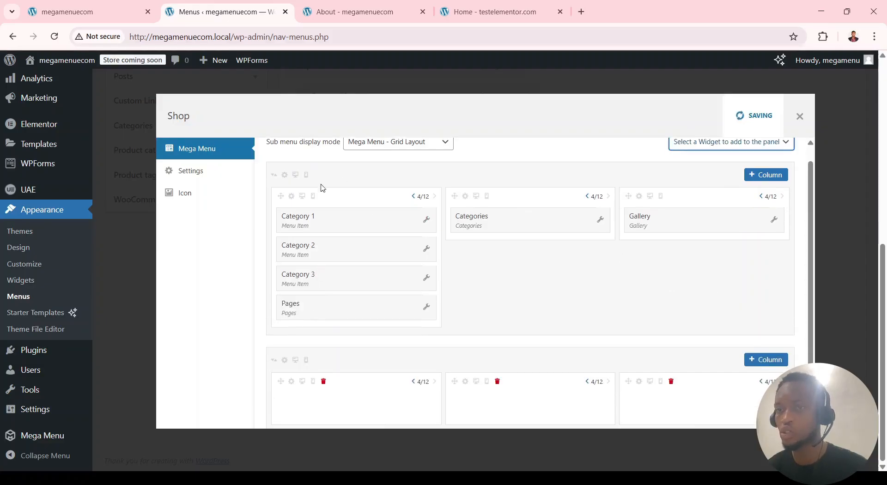
{"action": "left_click_drag", "start_coordinate": [342, 309], "coordinate": [342, 375]}
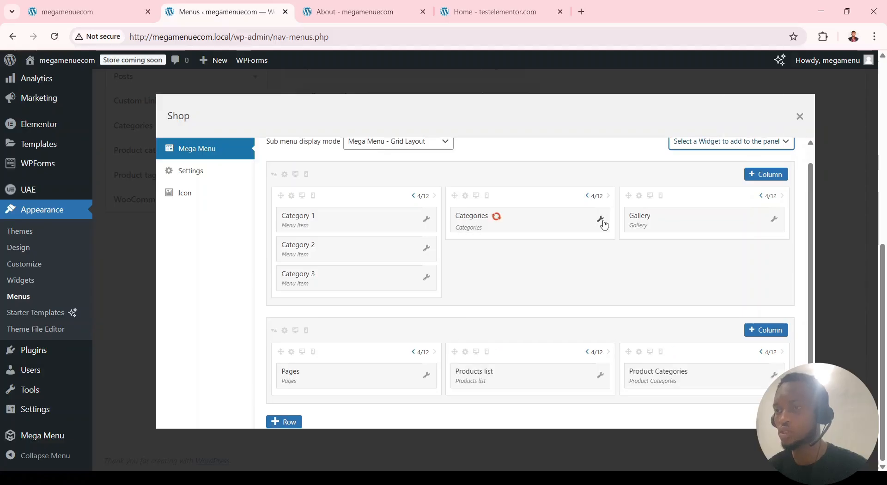
Title the Categories widget "Category" and save it.
{"action": "left_click", "coordinate": [600, 220]}
{"action": "left_click", "coordinate": [473, 257]}
{"action": "type", "text": "Category"}
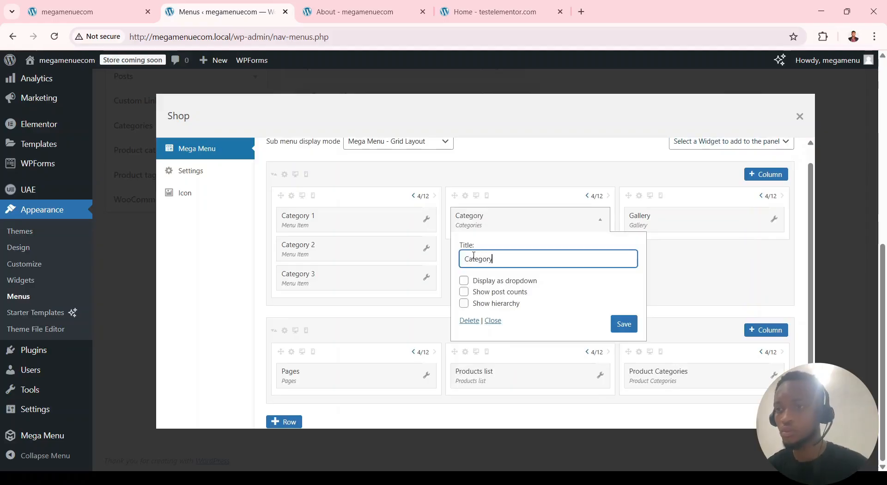
{"action": "left_click", "coordinate": [624, 324]}
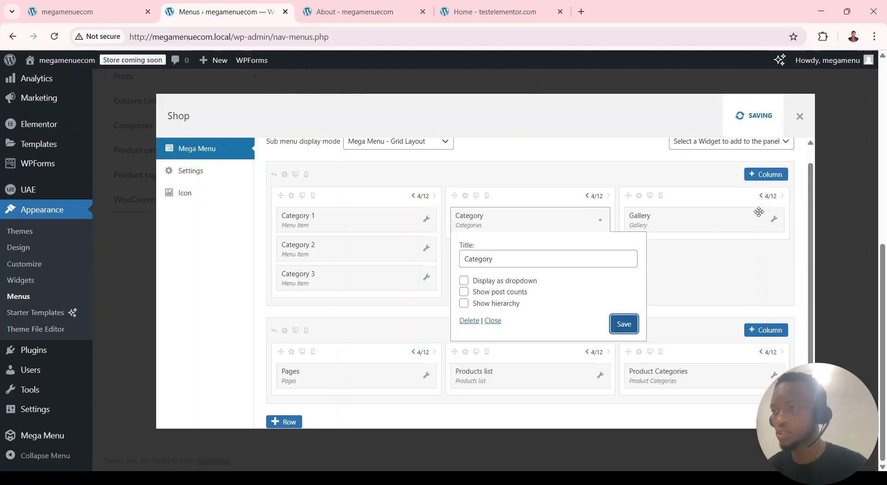
Build a gallery of four product images from the media library in the Gallery widget and save the widget.
{"action": "left_click", "coordinate": [774, 219]}
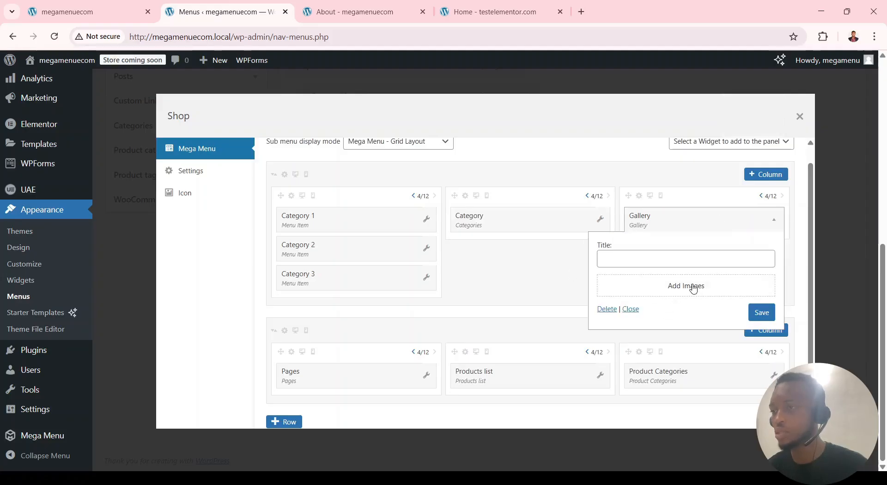
{"action": "left_click", "coordinate": [693, 287]}
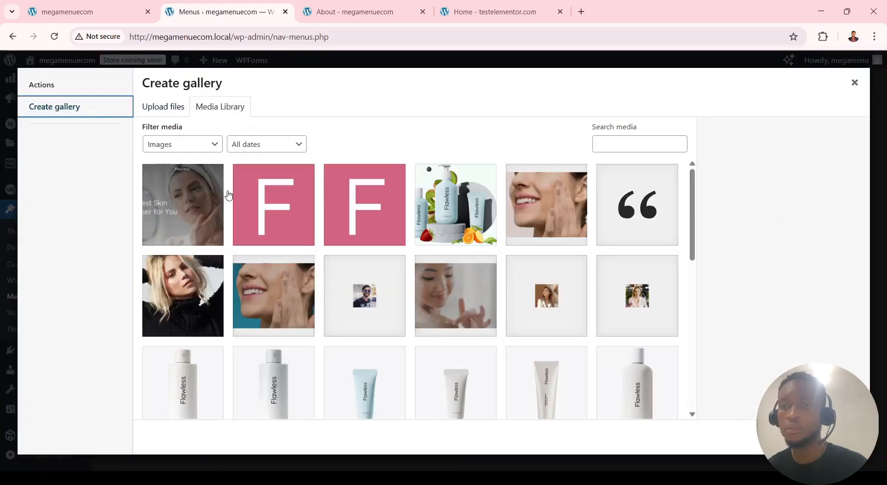
{"action": "scroll", "coordinate": [382, 305], "scroll_direction": "down", "scroll_amount": 1}
{"action": "left_click", "coordinate": [382, 323]}
{"action": "left_click", "coordinate": [455, 326]}
{"action": "left_click", "coordinate": [529, 354]}
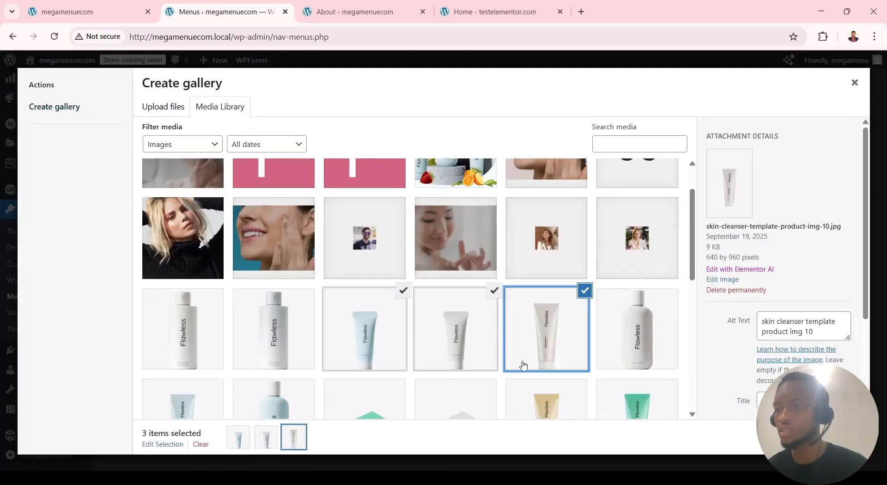
{"action": "left_click", "coordinate": [455, 398]}
{"action": "left_click", "coordinate": [829, 438]}
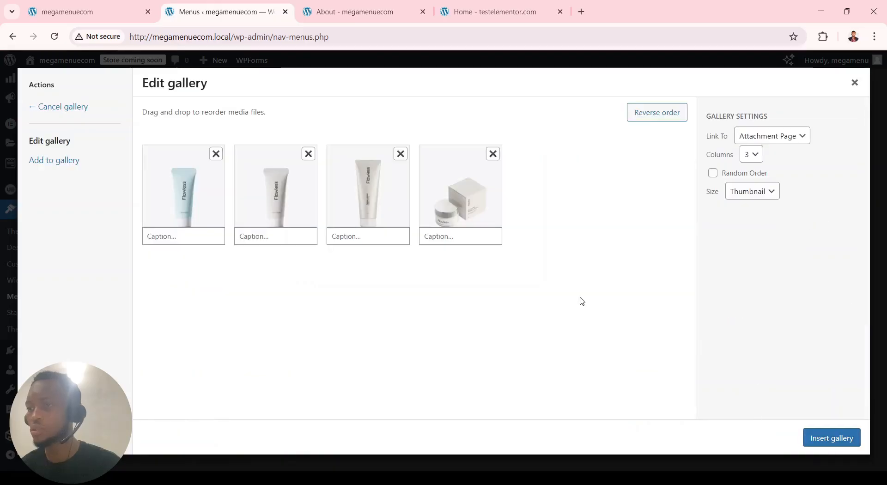
{"action": "left_click", "coordinate": [820, 438]}
{"action": "scroll", "coordinate": [736, 350], "scroll_direction": "down", "scroll_amount": 1}
{"action": "left_click", "coordinate": [761, 411]}
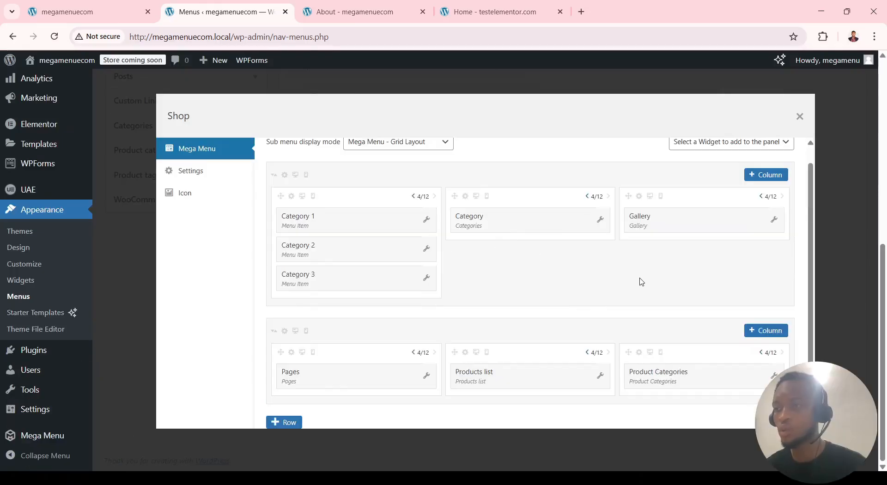
Open the storefront's Home page and examine the layout of both rows of the Shop mega menu.
{"action": "scroll", "coordinate": [577, 280], "scroll_direction": "up", "scroll_amount": 1}
{"action": "left_click", "coordinate": [344, 12]}
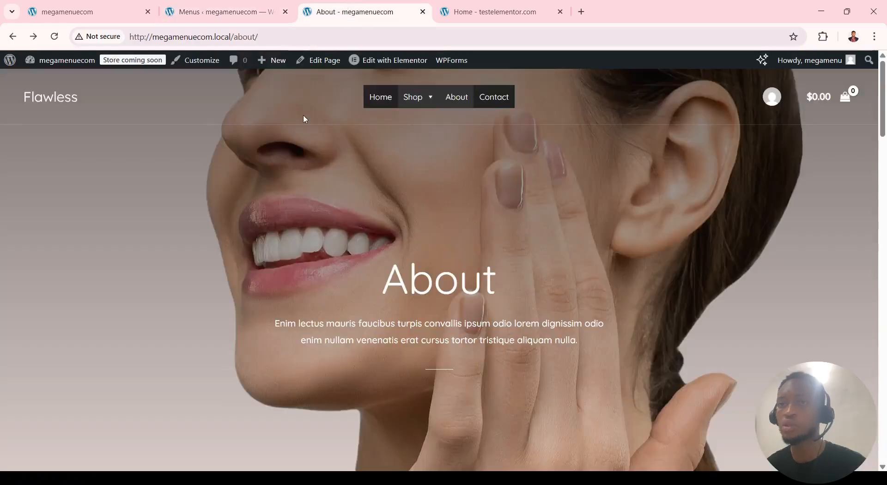
{"action": "left_click", "coordinate": [383, 104]}
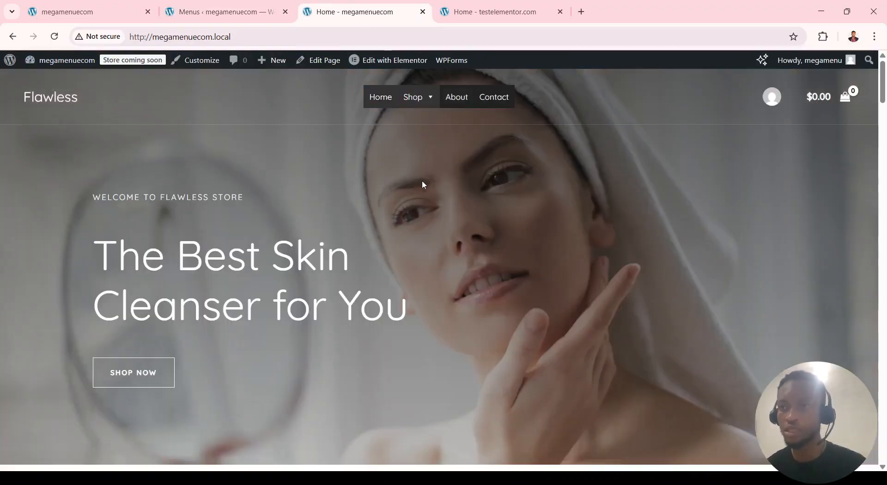
{"action": "mouse_move", "coordinate": [419, 102]}
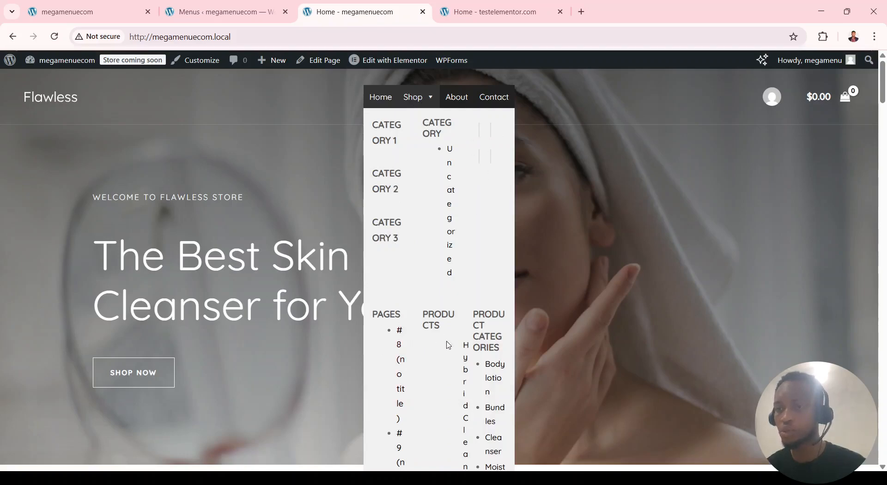
{"action": "scroll", "coordinate": [474, 236], "scroll_direction": "down", "scroll_amount": 10}
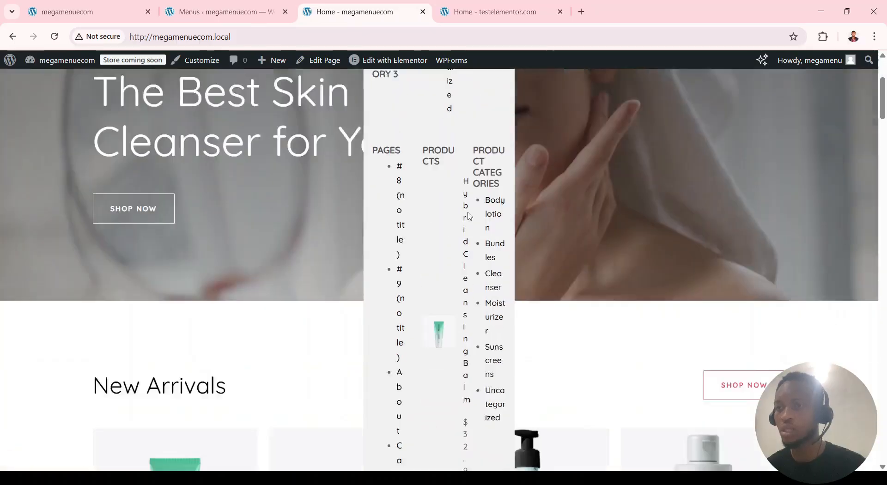
{"action": "scroll", "coordinate": [471, 215], "scroll_direction": "down", "scroll_amount": 5}
{"action": "scroll", "coordinate": [471, 213], "scroll_direction": "up", "scroll_amount": 15}
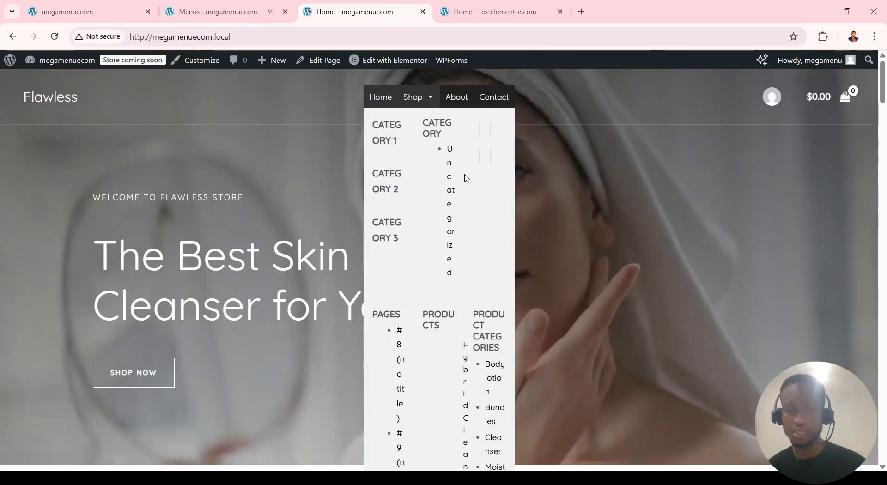
Return to the WordPress admin, close the Shop mega menu editor and open the Max Mega Menu plugin's settings.
{"action": "left_click", "coordinate": [220, 11]}
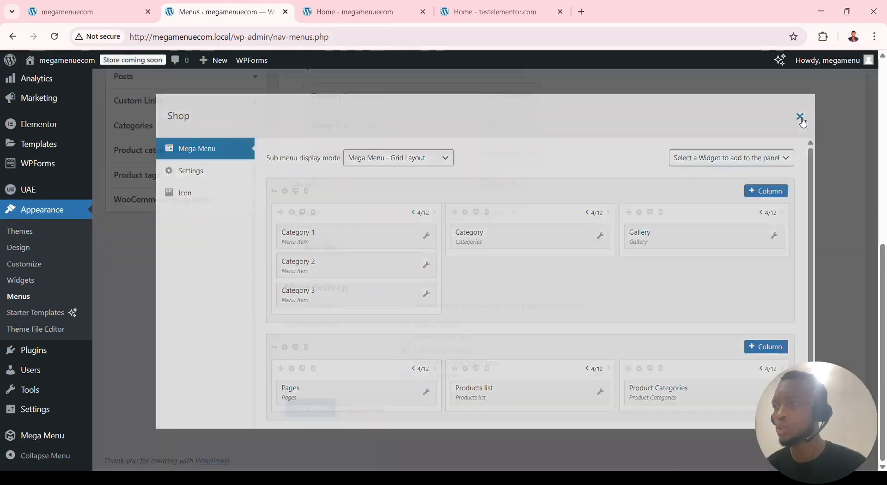
{"action": "left_click", "coordinate": [800, 117]}
{"action": "scroll", "coordinate": [569, 265], "scroll_direction": "up", "scroll_amount": 6}
{"action": "scroll", "coordinate": [2, 355], "scroll_direction": "down", "scroll_amount": 5}
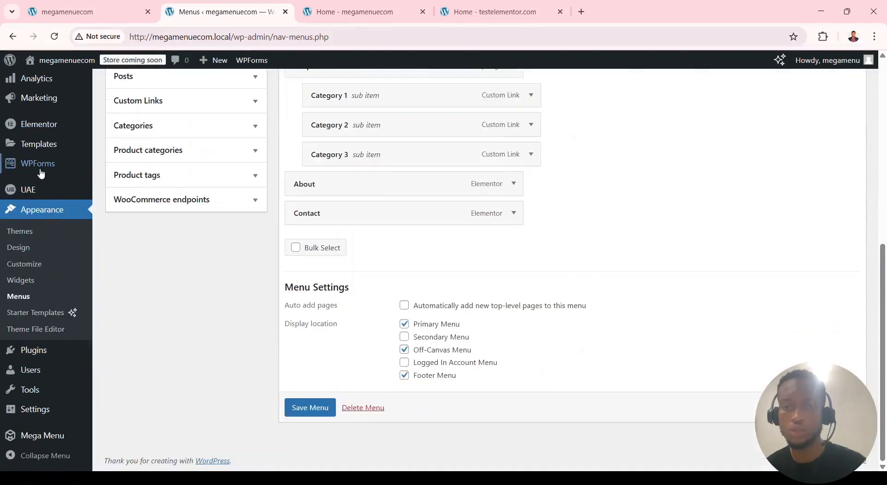
{"action": "left_click", "coordinate": [51, 437]}
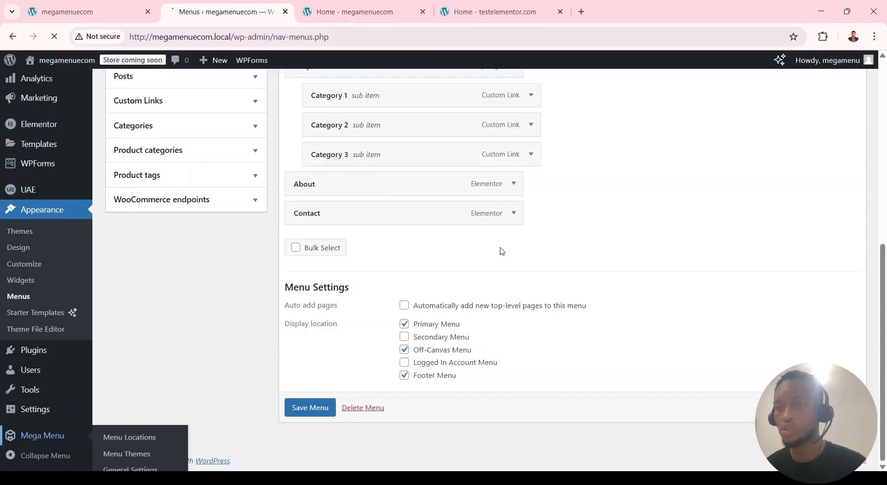
{"action": "scroll", "coordinate": [499, 250], "scroll_direction": "down", "scroll_amount": 3}
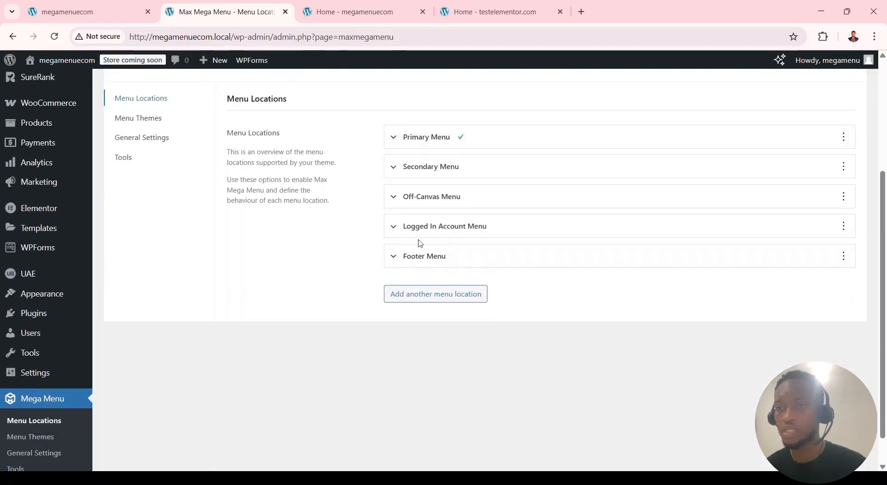
{"action": "scroll", "coordinate": [427, 205], "scroll_direction": "up", "scroll_amount": 2}
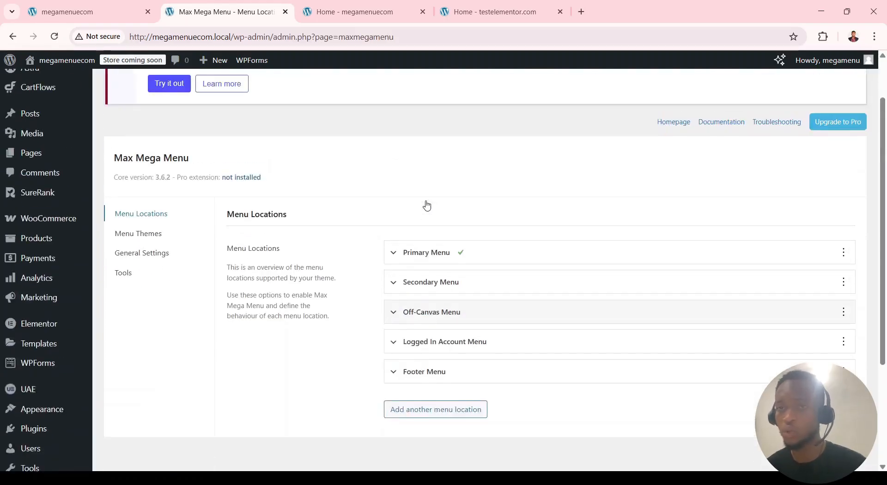
Set the mega menu panel's outer width to 100vw in the Default menu theme and save the theme.
{"action": "left_click", "coordinate": [173, 237]}
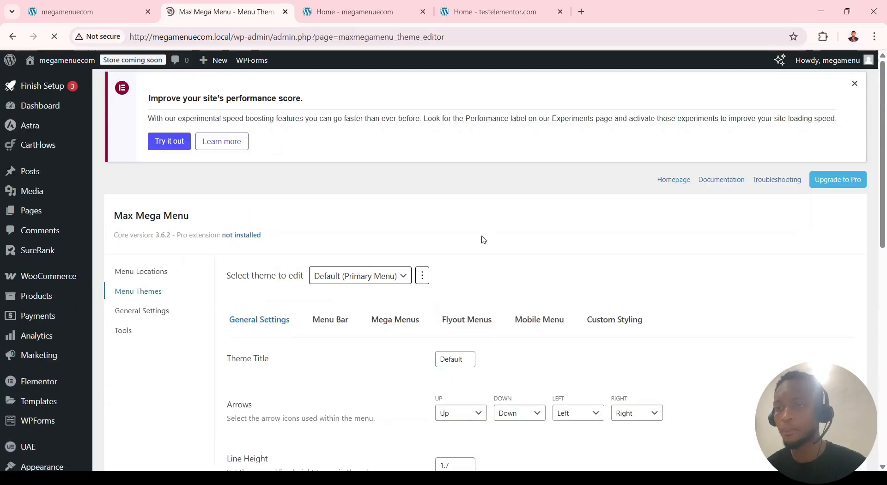
{"action": "scroll", "coordinate": [554, 261], "scroll_direction": "down", "scroll_amount": 2}
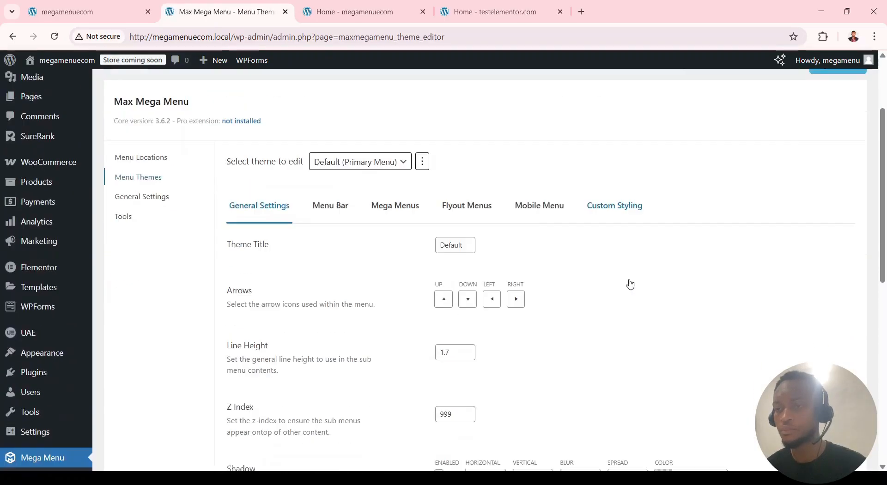
{"action": "left_click", "coordinate": [371, 210]}
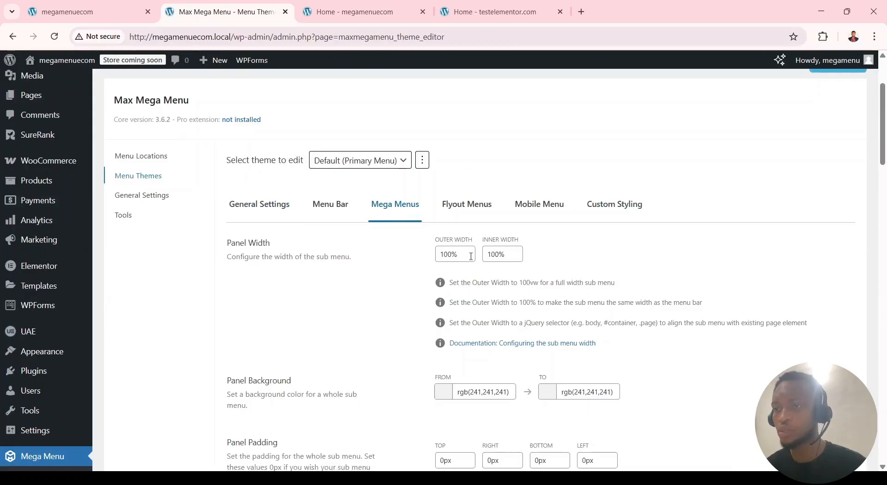
{"action": "type", "text": "w"}
{"action": "scroll", "coordinate": [149, 236], "scroll_direction": "up", "scroll_amount": 1}
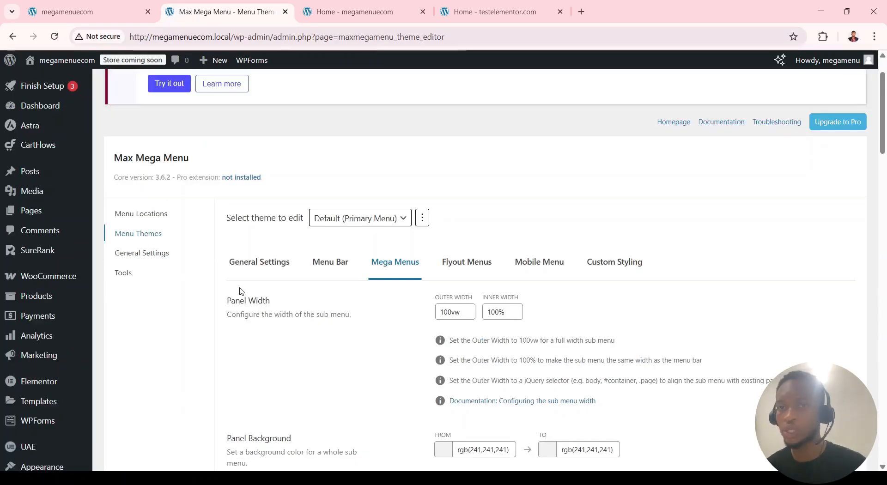
{"action": "scroll", "coordinate": [448, 317], "scroll_direction": "down", "scroll_amount": 2}
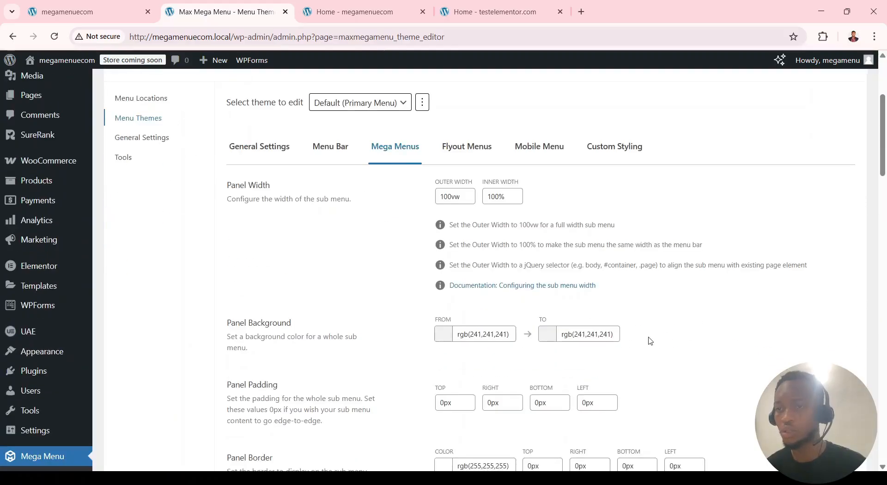
{"action": "scroll", "coordinate": [650, 341], "scroll_direction": "down", "scroll_amount": 15}
{"action": "scroll", "coordinate": [421, 279], "scroll_direction": "down", "scroll_amount": 10}
{"action": "left_click", "coordinate": [276, 389]}
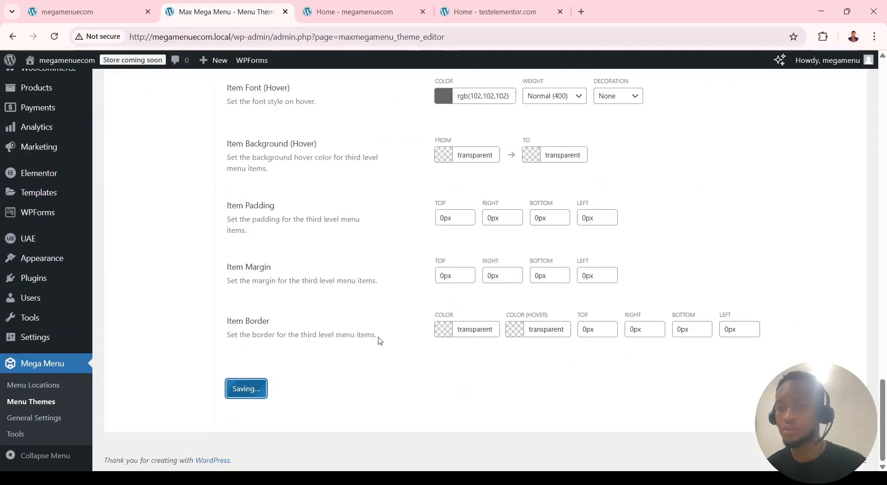
Reload the storefront's Home page and examine the Shop mega menu's width and the contents of both rows.
{"action": "scroll", "coordinate": [412, 311], "scroll_direction": "up", "scroll_amount": 20}
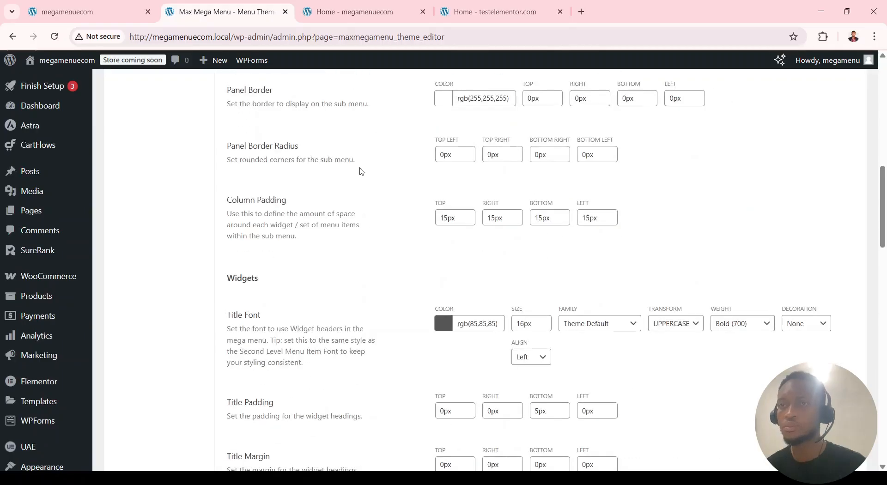
{"action": "left_click", "coordinate": [352, 12]}
{"action": "left_click", "coordinate": [51, 37]}
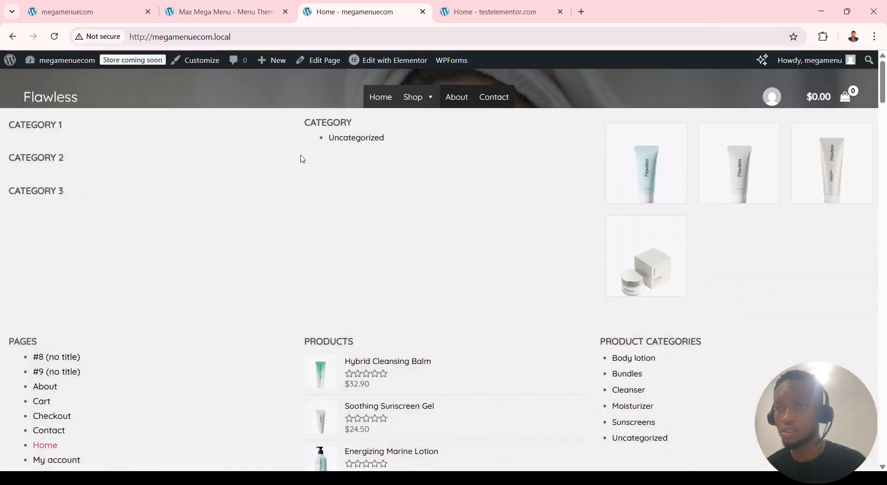
{"action": "scroll", "coordinate": [422, 322], "scroll_direction": "down", "scroll_amount": 4}
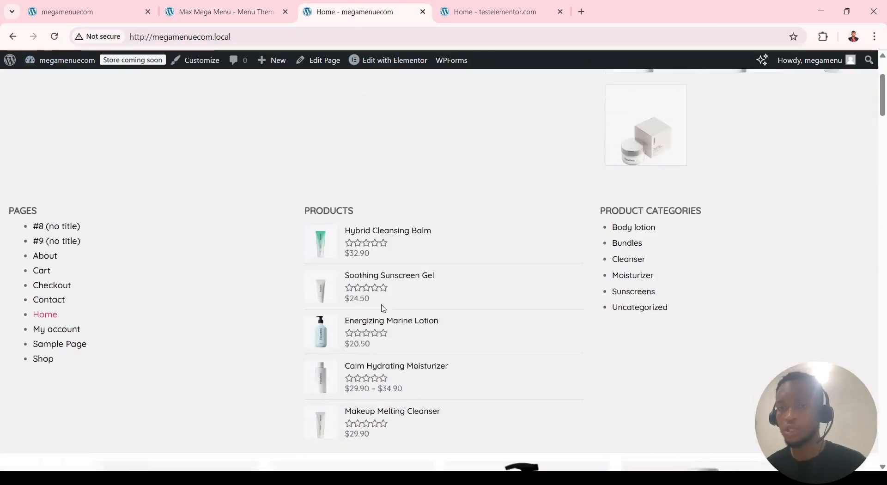
{"action": "scroll", "coordinate": [419, 263], "scroll_direction": "up", "scroll_amount": 4}
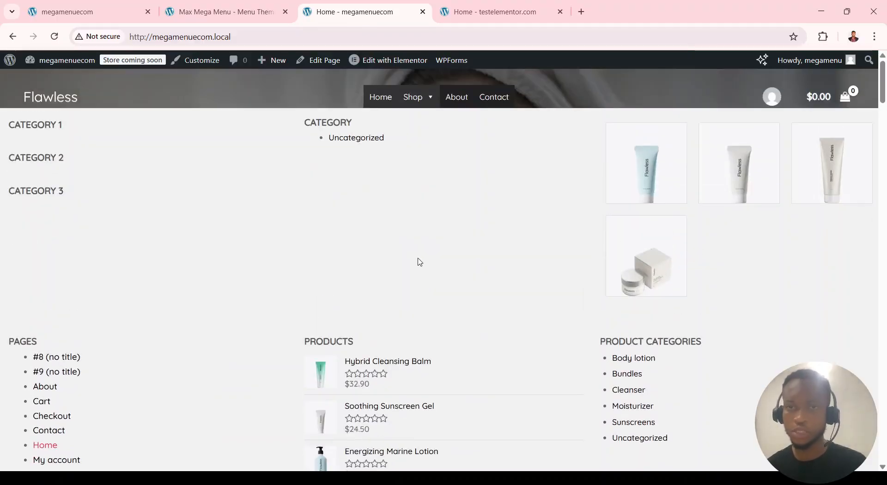
Return to the WordPress admin, open the Appearance menus page and bring up the Shop item's mega menu editor.
{"action": "left_click", "coordinate": [217, 12]}
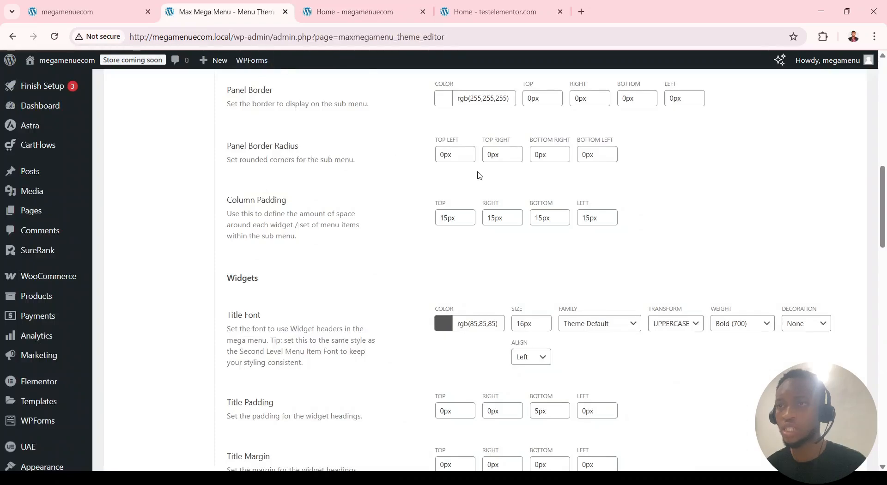
{"action": "scroll", "coordinate": [336, 216], "scroll_direction": "up", "scroll_amount": 5}
{"action": "scroll", "coordinate": [336, 216], "scroll_direction": "up", "scroll_amount": 5}
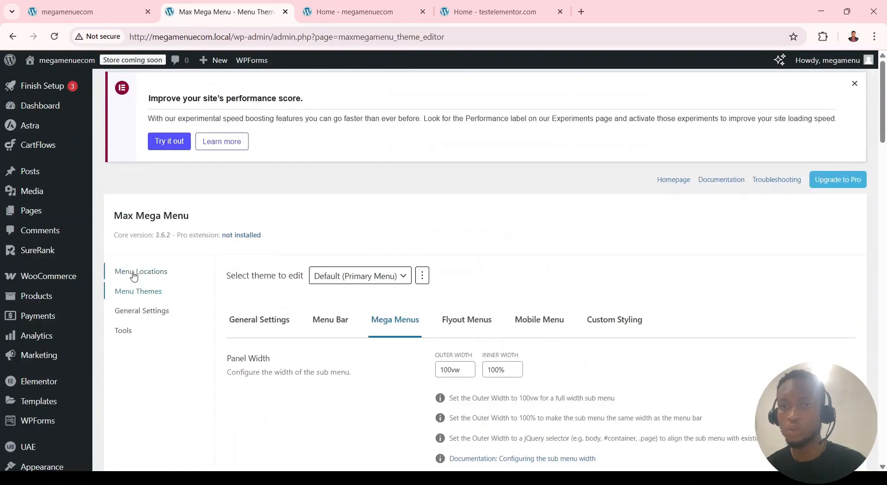
{"action": "scroll", "coordinate": [41, 231], "scroll_direction": "down", "scroll_amount": 5}
{"action": "mouse_move", "coordinate": [51, 259]}
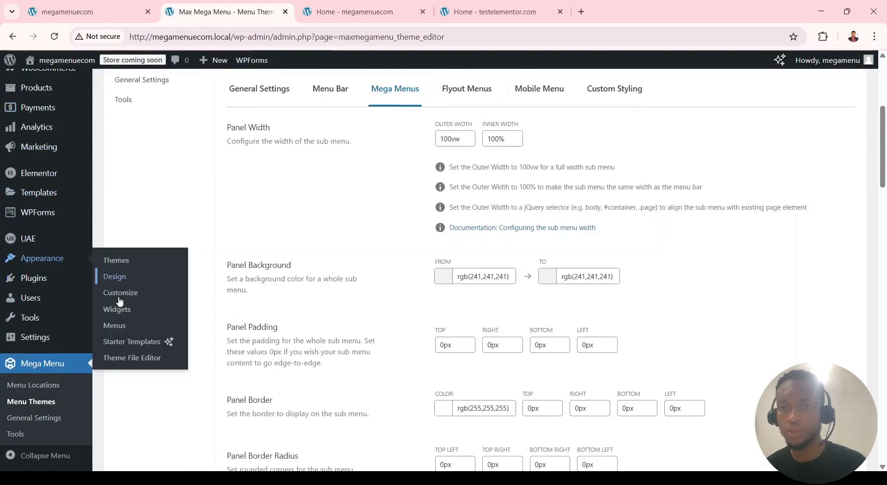
{"action": "left_click", "coordinate": [116, 326]}
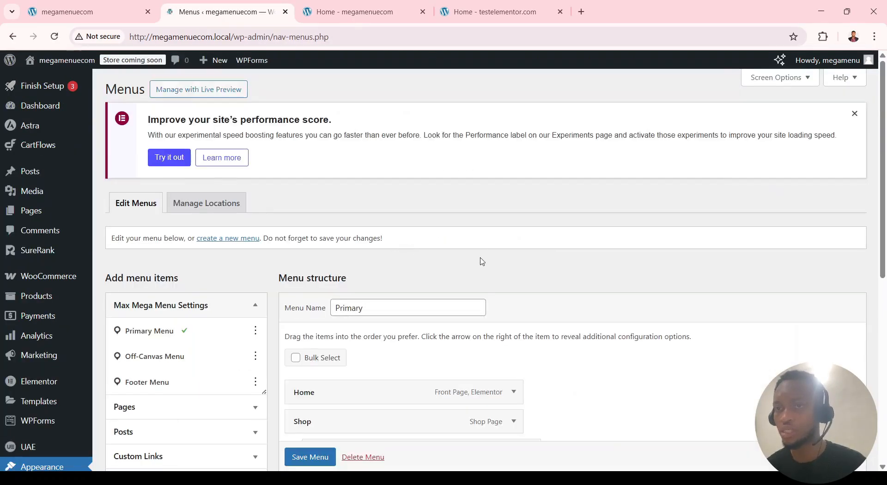
{"action": "scroll", "coordinate": [479, 260], "scroll_direction": "down", "scroll_amount": 2}
{"action": "mouse_move", "coordinate": [386, 400]}
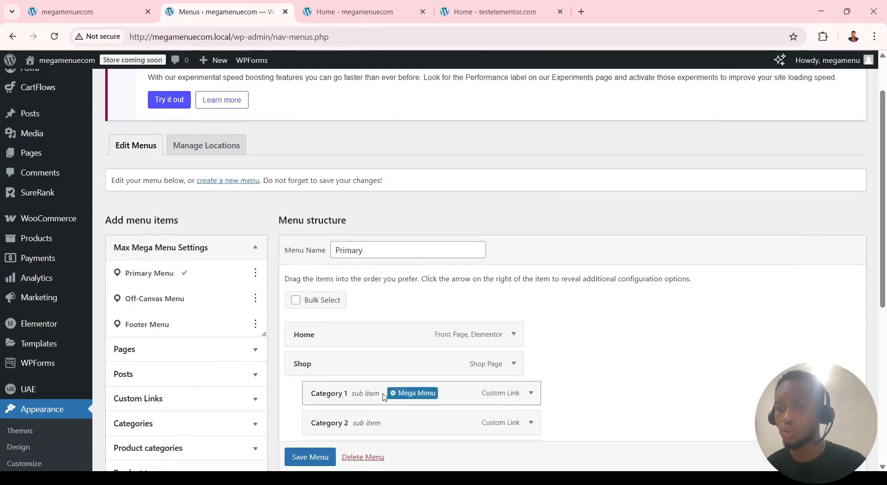
{"action": "left_click", "coordinate": [359, 362]}
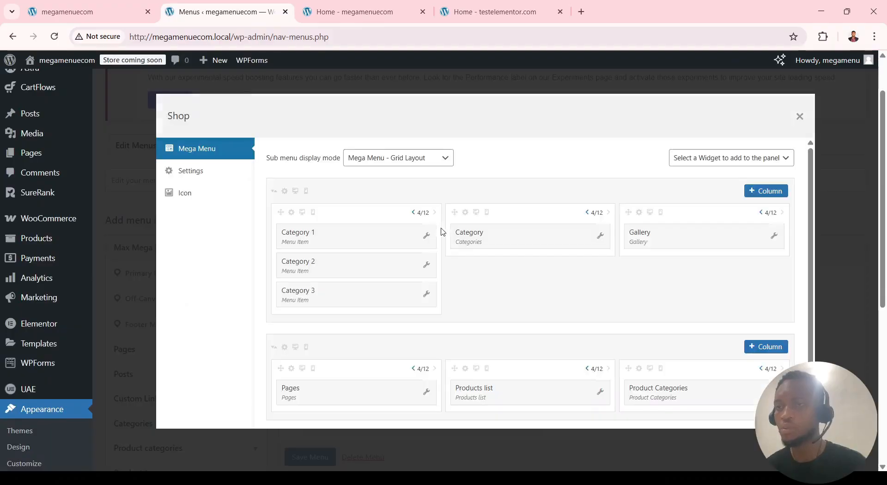
Remove the Shop mega menu's second row with its widgets and replace the first row's Category widget with a Product Categories widget.
{"action": "scroll", "coordinate": [508, 277], "scroll_direction": "down", "scroll_amount": 1}
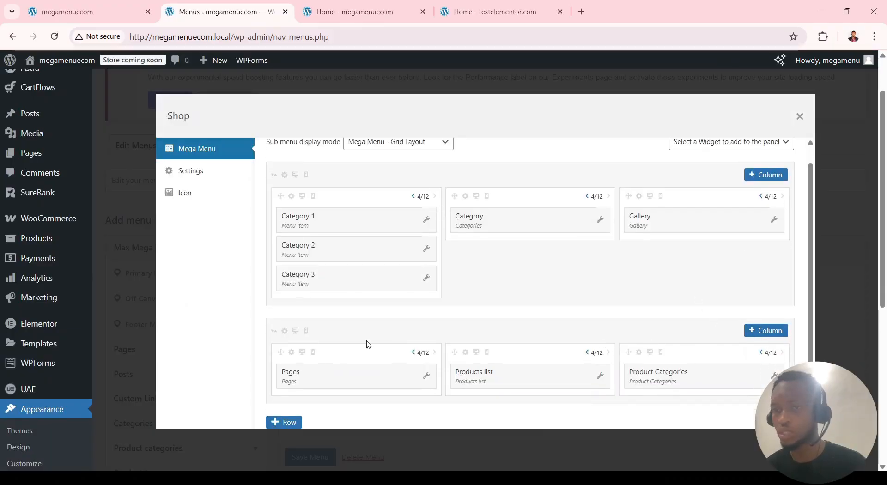
{"action": "scroll", "coordinate": [705, 357], "scroll_direction": "down", "scroll_amount": 3}
{"action": "left_click", "coordinate": [774, 376]}
{"action": "scroll", "coordinate": [666, 323], "scroll_direction": "down", "scroll_amount": 2}
{"action": "scroll", "coordinate": [654, 327], "scroll_direction": "down", "scroll_amount": 4}
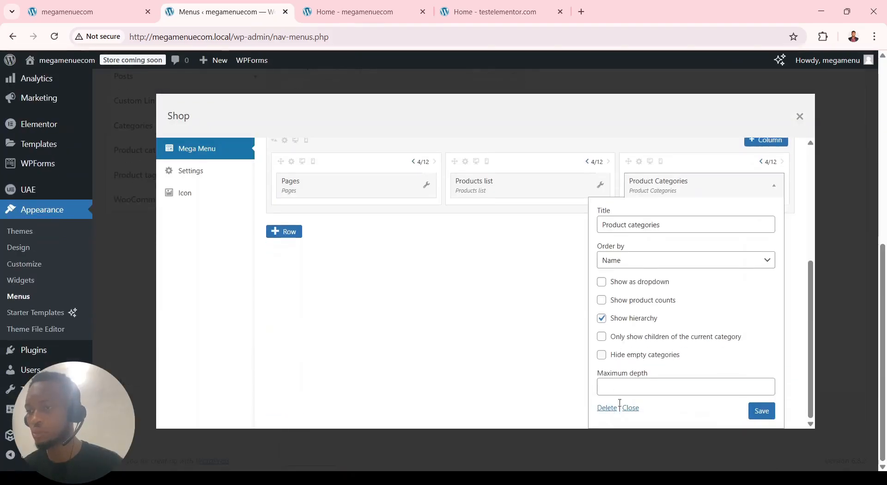
{"action": "left_click", "coordinate": [609, 410]}
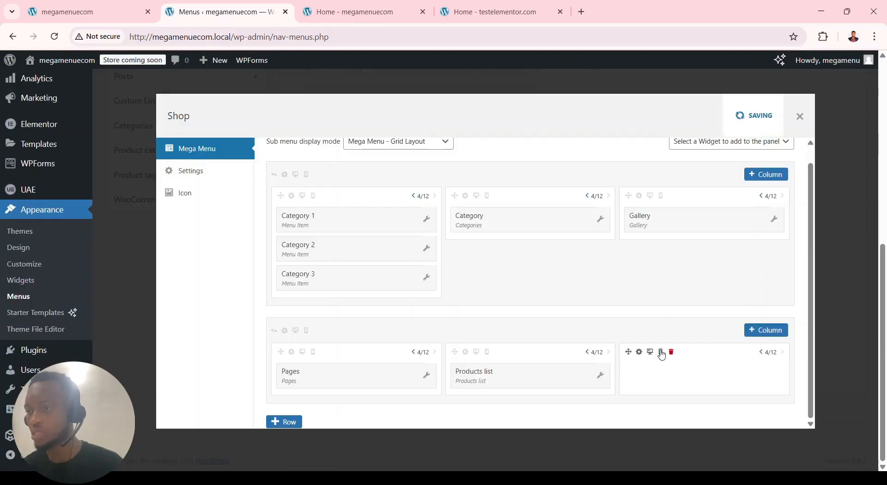
{"action": "left_click", "coordinate": [671, 352]}
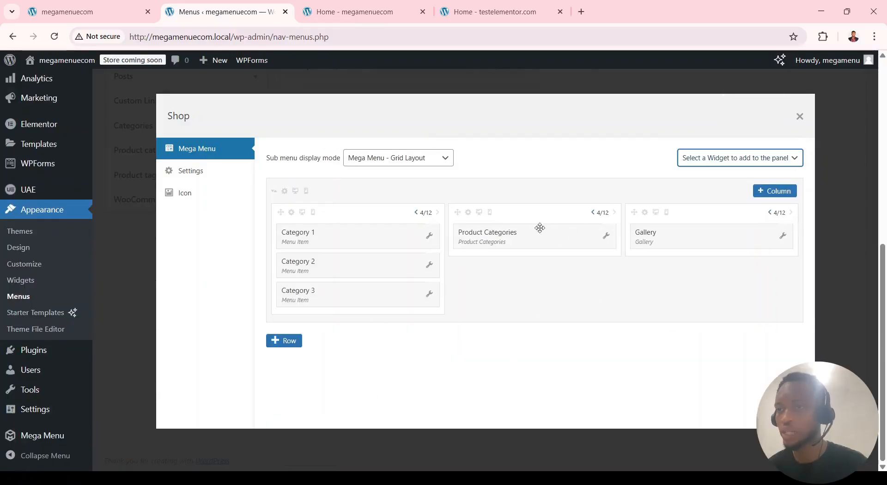
Reload the storefront's Home page and examine the Shop mega menu's product categories column.
{"action": "left_click", "coordinate": [358, 12]}
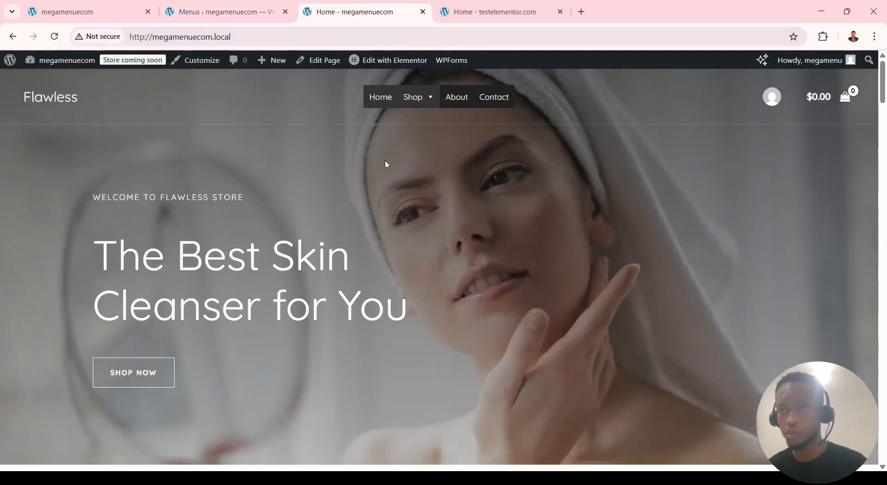
{"action": "mouse_move", "coordinate": [431, 96]}
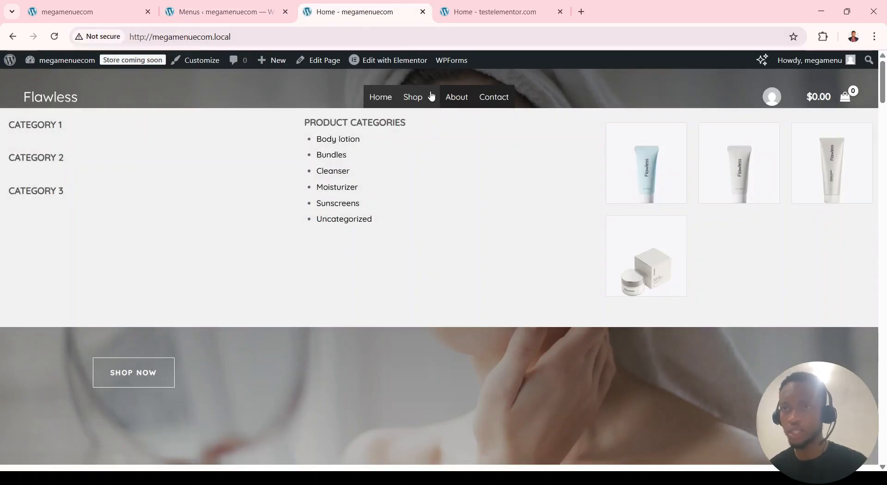
{"action": "key", "text": "ctrl+Page_Up"}
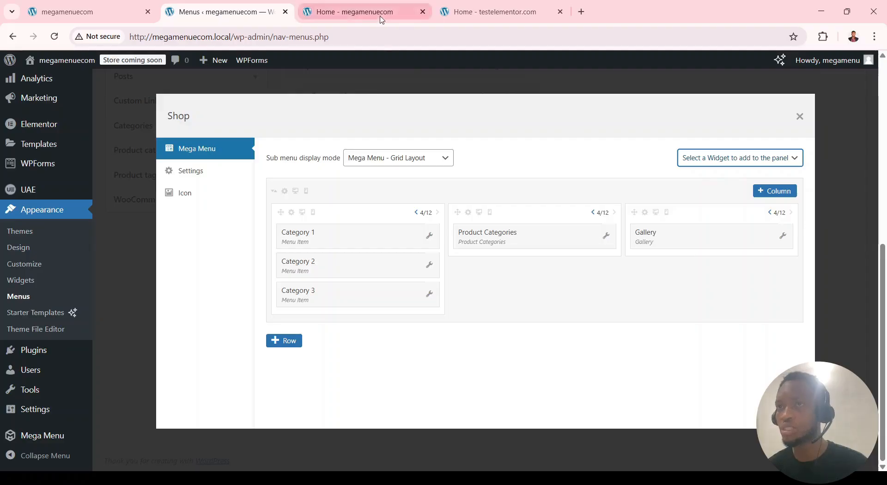
{"action": "left_click", "coordinate": [361, 12]}
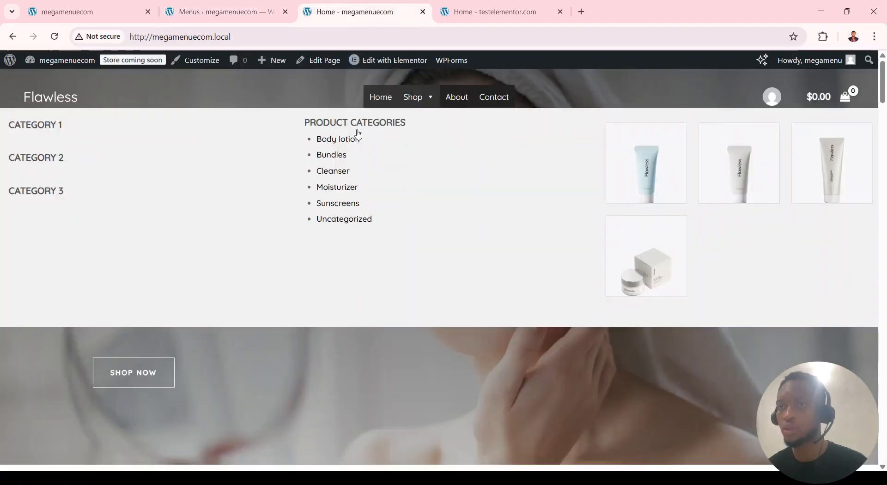
Open the Body lotion category from the Shop mega menu and look through its product listing.
{"action": "left_click", "coordinate": [341, 140]}
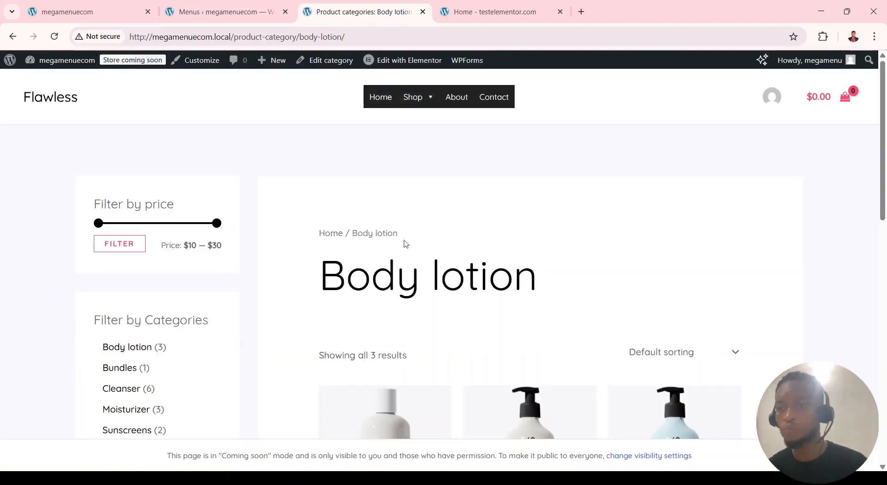
{"action": "scroll", "coordinate": [656, 303], "scroll_direction": "down", "scroll_amount": 3}
{"action": "scroll", "coordinate": [657, 304], "scroll_direction": "down", "scroll_amount": 5}
{"action": "scroll", "coordinate": [719, 313], "scroll_direction": "up", "scroll_amount": 8}
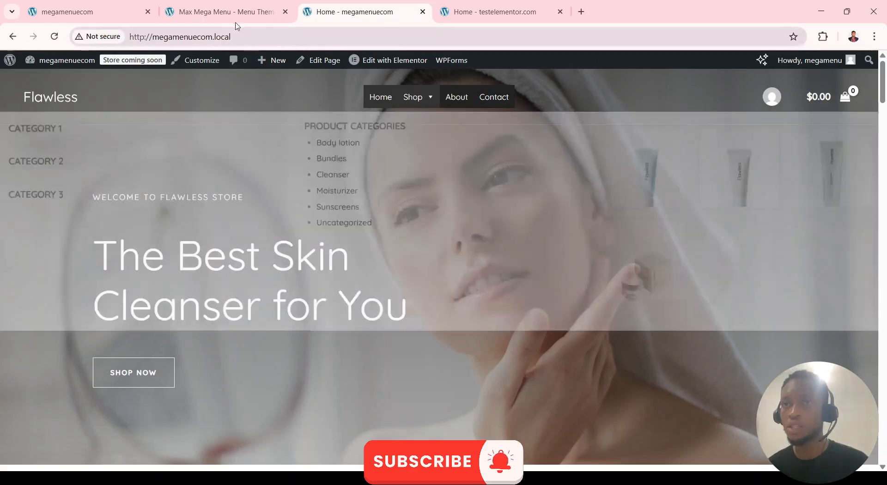
Return to the WordPress admin and open the page for adding new plugins.
{"action": "left_click", "coordinate": [222, 12]}
{"action": "scroll", "coordinate": [69, 208], "scroll_direction": "down", "scroll_amount": 4}
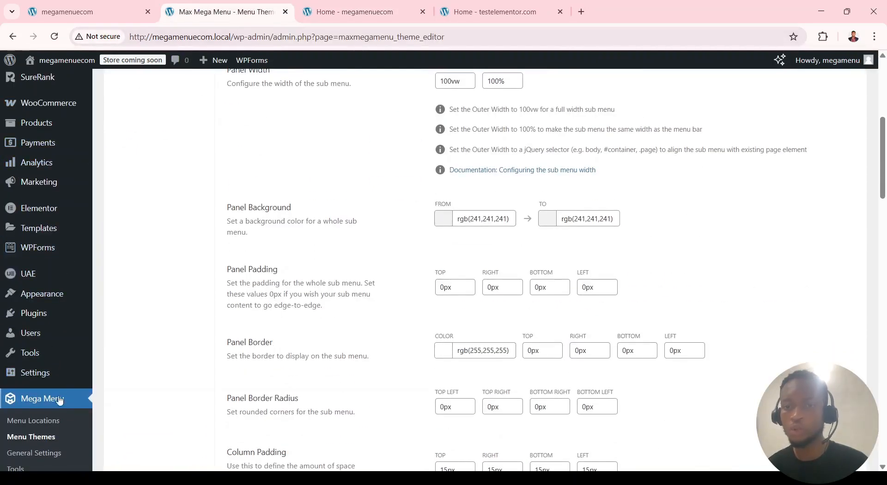
{"action": "scroll", "coordinate": [59, 396], "scroll_direction": "down", "scroll_amount": 4}
{"action": "mouse_move", "coordinate": [50, 280]}
{"action": "left_click", "coordinate": [123, 298]}
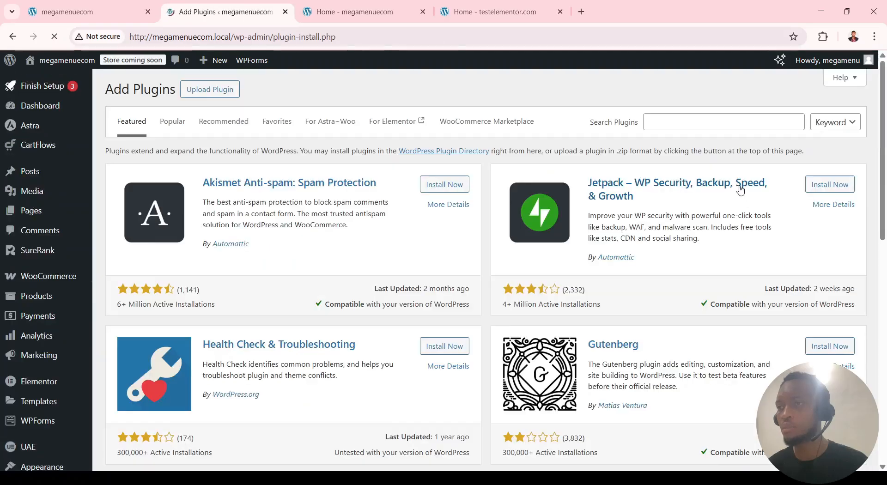
Search the plugin directory for elementskit, then install and activate ElementsKit Elementor Addons and Templates.
{"action": "left_click", "coordinate": [704, 116]}
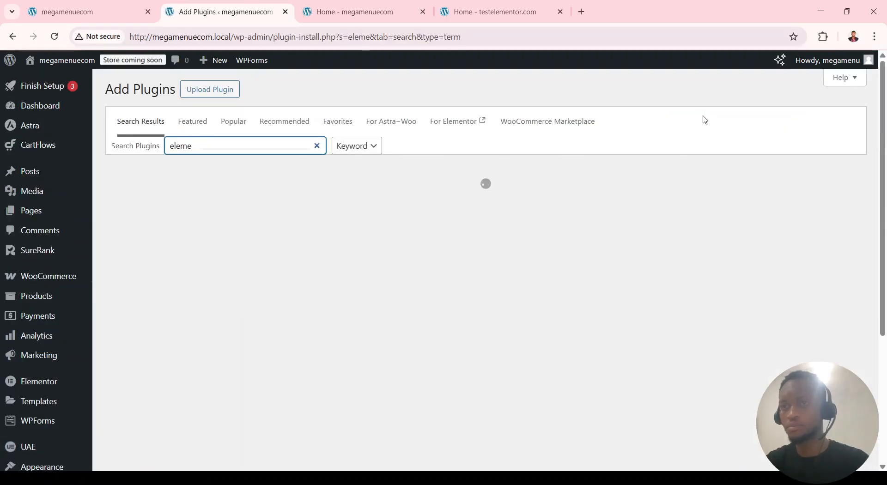
{"action": "type", "text": "nts"}
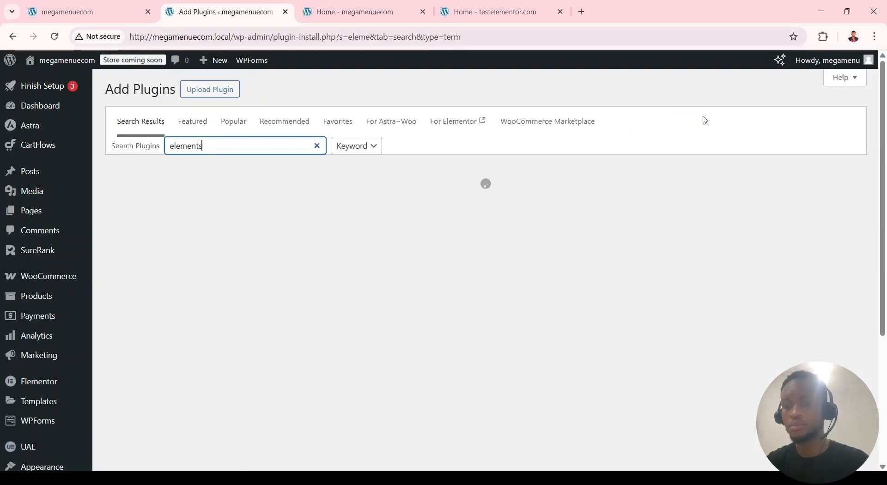
{"action": "type", "text": "kit"}
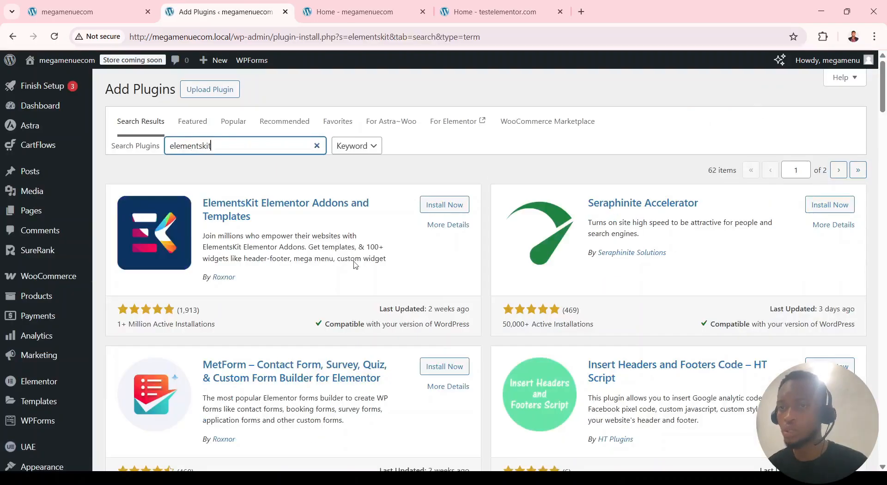
{"action": "left_click", "coordinate": [450, 203]}
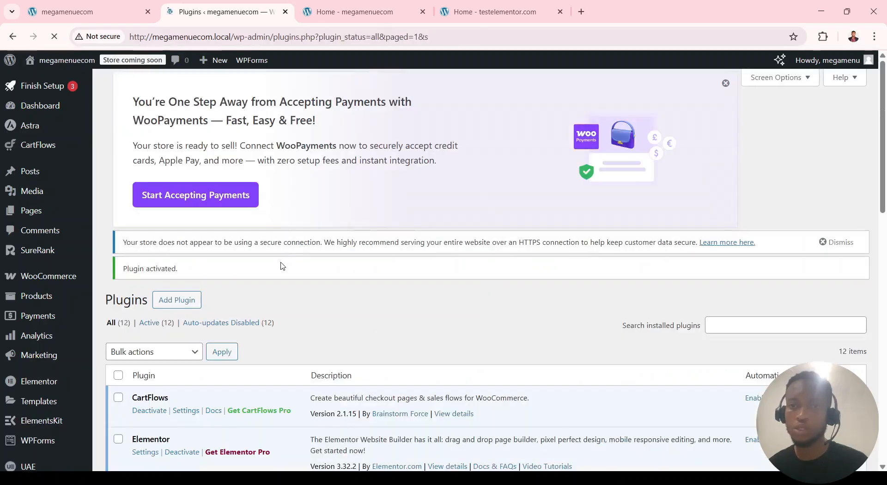
Deactivate the Max Mega Menu plugin in the installed plugins list.
{"action": "scroll", "coordinate": [32, 211], "scroll_direction": "down", "scroll_amount": 5}
{"action": "mouse_move", "coordinate": [32, 212]}
{"action": "scroll", "coordinate": [241, 318], "scroll_direction": "down", "scroll_amount": 5}
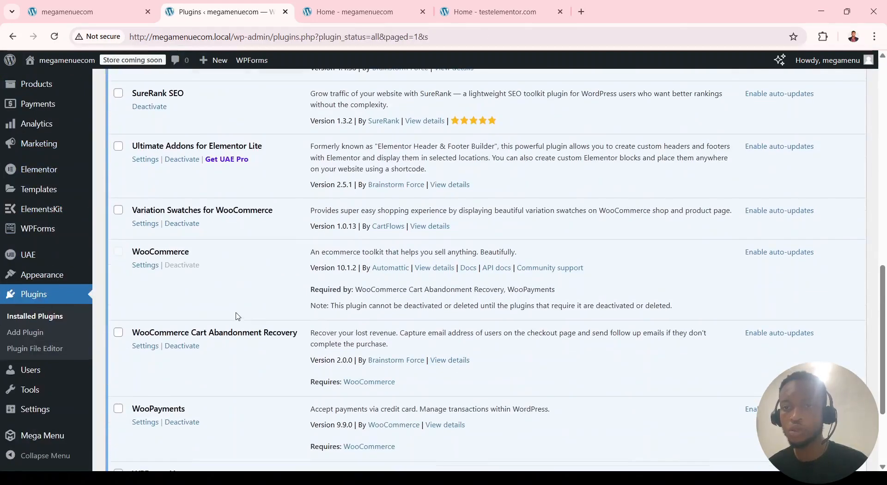
{"action": "scroll", "coordinate": [172, 187], "scroll_direction": "down", "scroll_amount": 3}
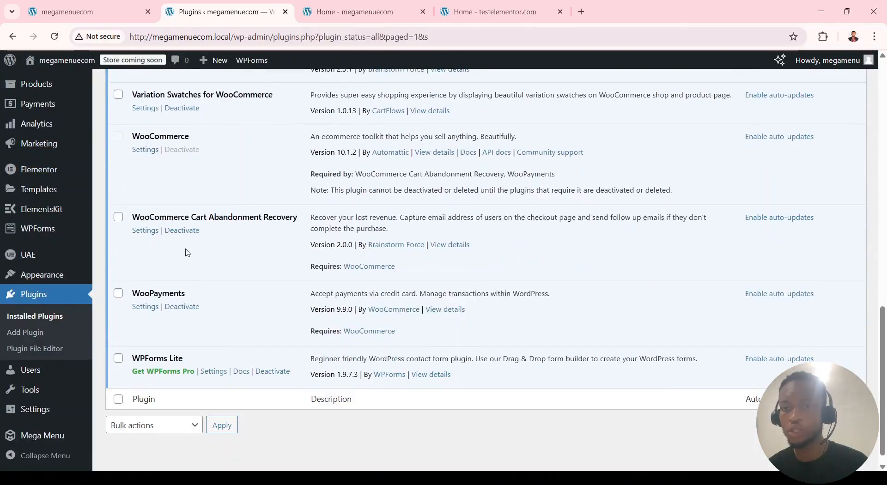
{"action": "scroll", "coordinate": [185, 248], "scroll_direction": "up", "scroll_amount": 8}
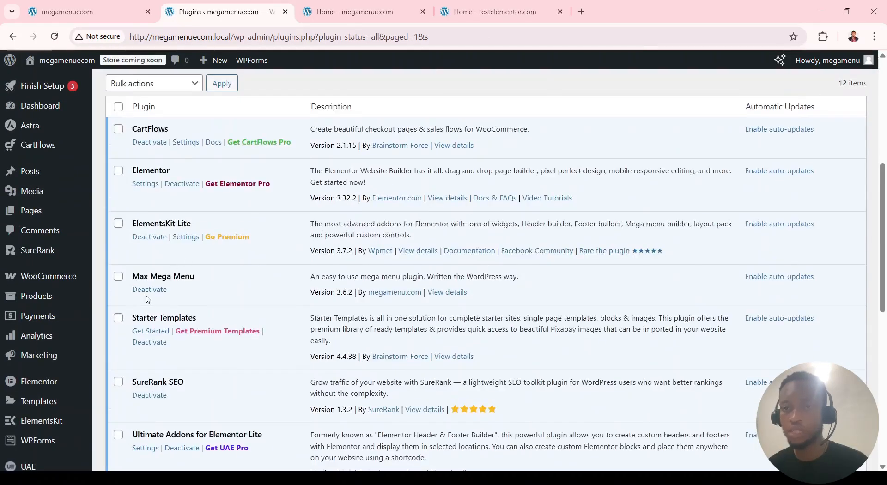
{"action": "left_click", "coordinate": [152, 290]}
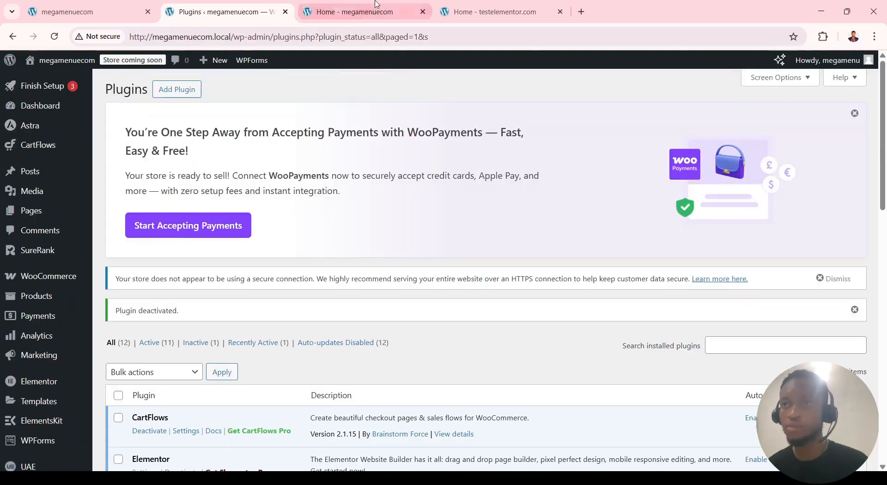
Reload the storefront's Home page and check the Shop item's submenu without Max Mega Menu.
{"action": "left_click", "coordinate": [352, 18]}
{"action": "left_click", "coordinate": [54, 37]}
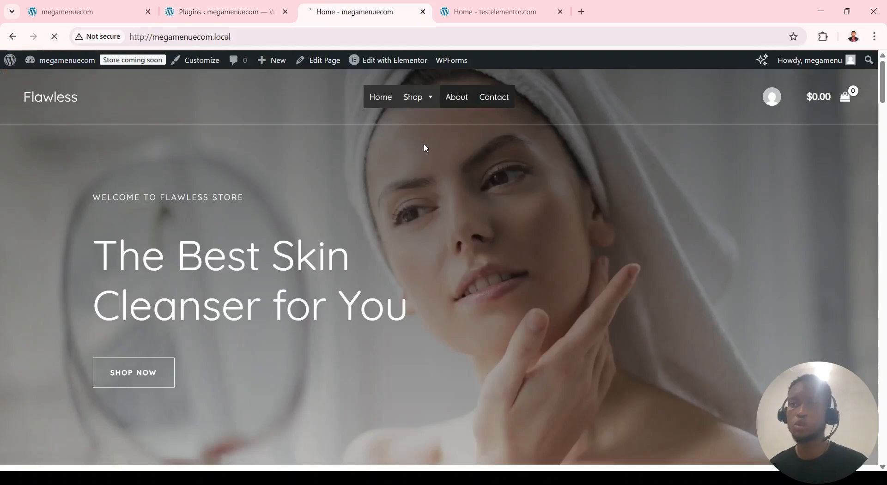
{"action": "mouse_move", "coordinate": [403, 107]}
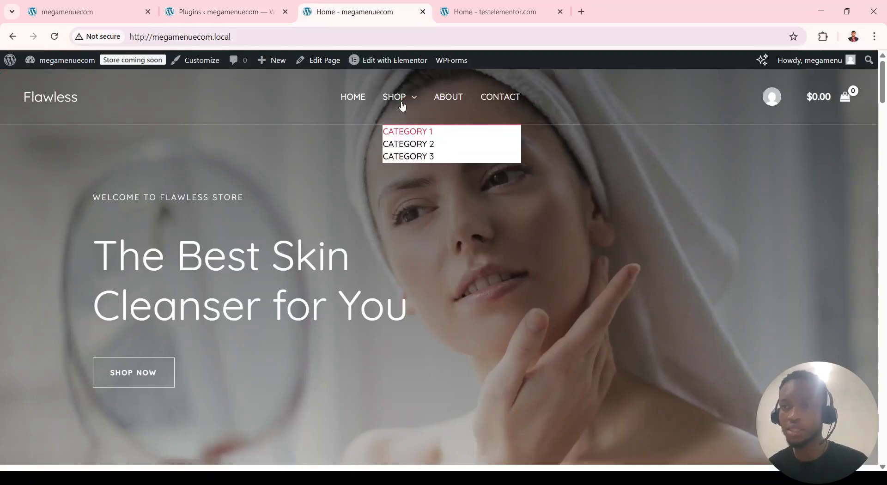
Return to the WordPress admin and open the ElementsKit plugin's setup wizard.
{"action": "left_click", "coordinate": [222, 12]}
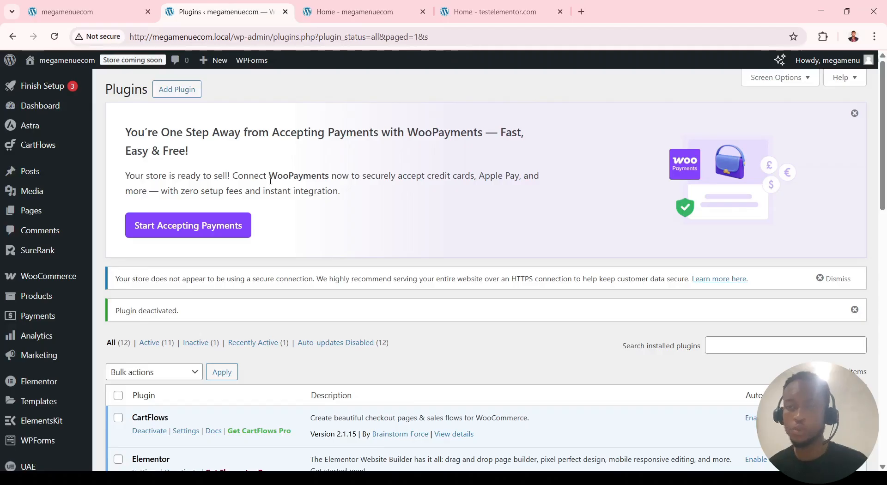
{"action": "scroll", "coordinate": [380, 245], "scroll_direction": "down", "scroll_amount": 4}
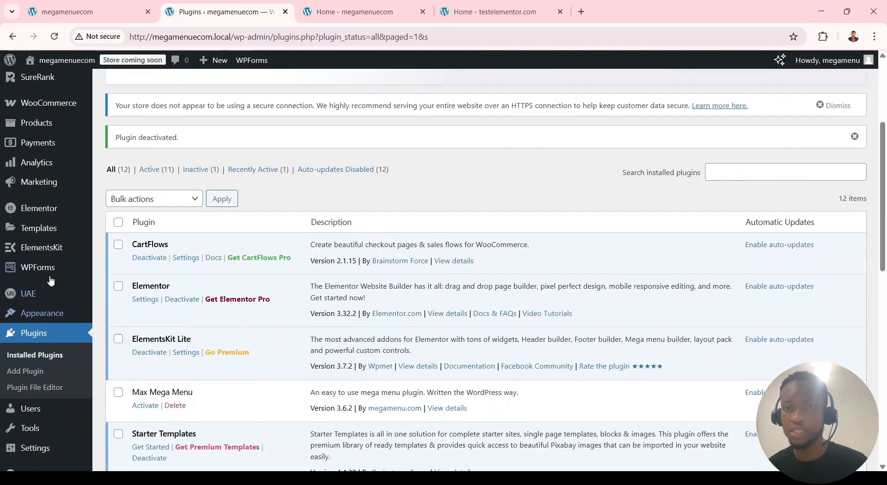
{"action": "mouse_move", "coordinate": [45, 250]}
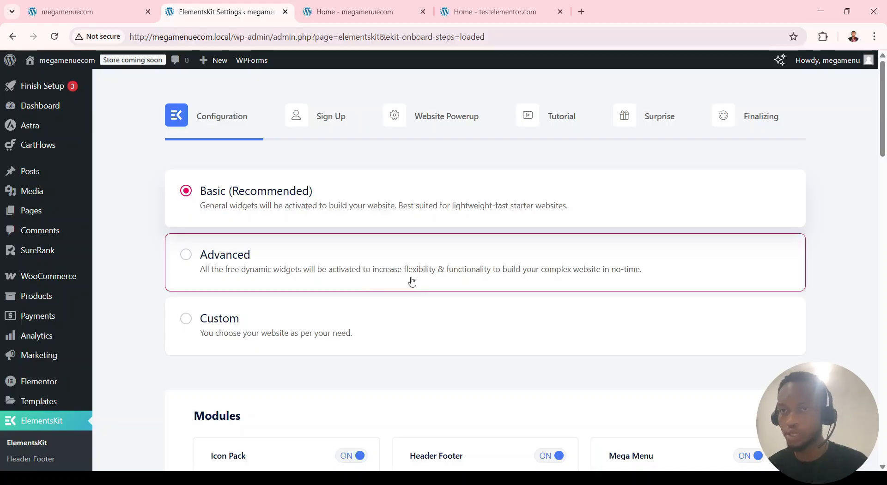
Review the modules and widgets of the Basic configuration and complete the ElementsKit setup wizard, leaving the sign-up email empty.
{"action": "scroll", "coordinate": [435, 282], "scroll_direction": "down", "scroll_amount": 10}
{"action": "scroll", "coordinate": [481, 232], "scroll_direction": "down", "scroll_amount": 4}
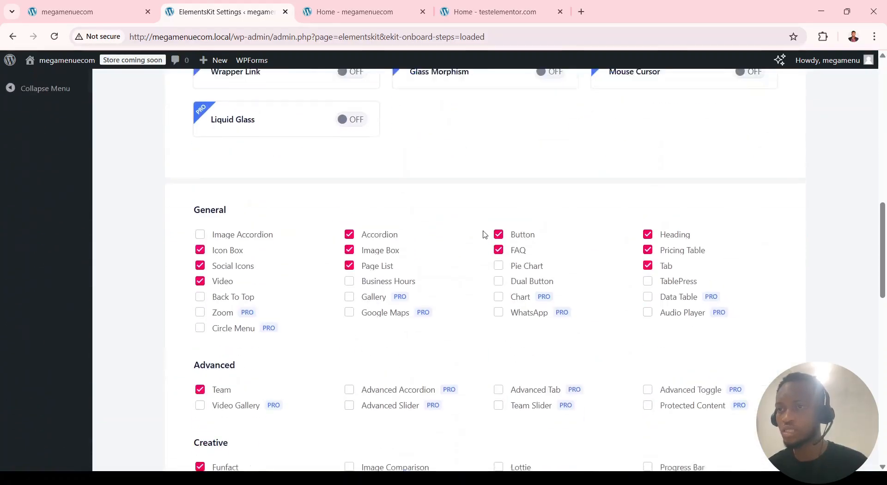
{"action": "scroll", "coordinate": [476, 240], "scroll_direction": "up", "scroll_amount": 15}
{"action": "scroll", "coordinate": [632, 322], "scroll_direction": "down", "scroll_amount": 6}
{"action": "scroll", "coordinate": [632, 322], "scroll_direction": "down", "scroll_amount": 15}
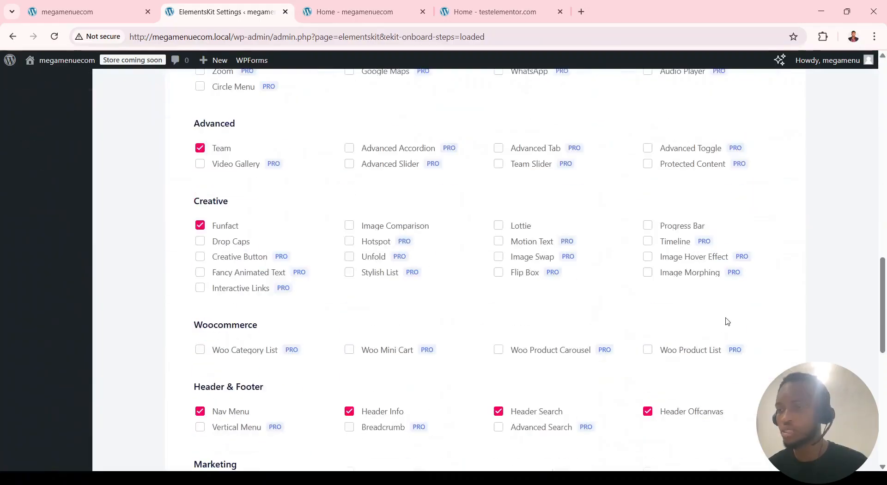
{"action": "left_click", "coordinate": [761, 408]}
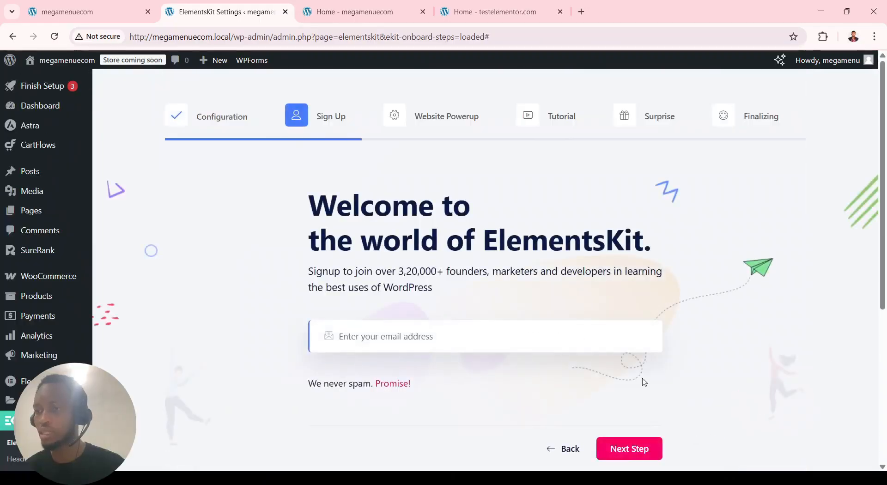
{"action": "scroll", "coordinate": [687, 394], "scroll_direction": "down", "scroll_amount": 2}
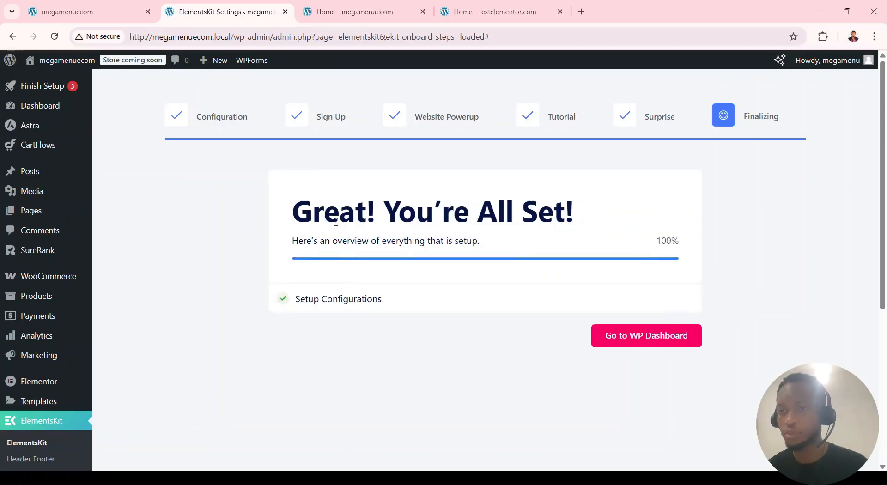
Leave the finished ElementsKit setup wizard and open the plugin's header and footer templates list.
{"action": "left_click", "coordinate": [631, 340]}
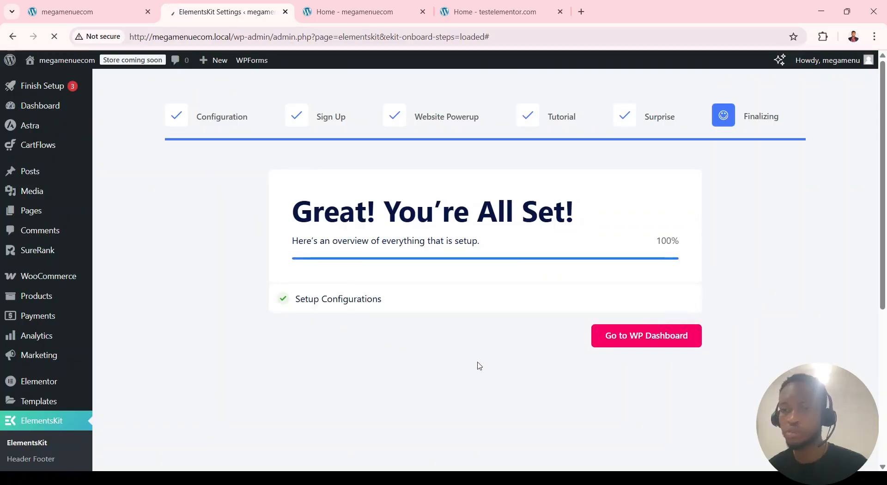
{"action": "scroll", "coordinate": [69, 295], "scroll_direction": "down", "scroll_amount": 5}
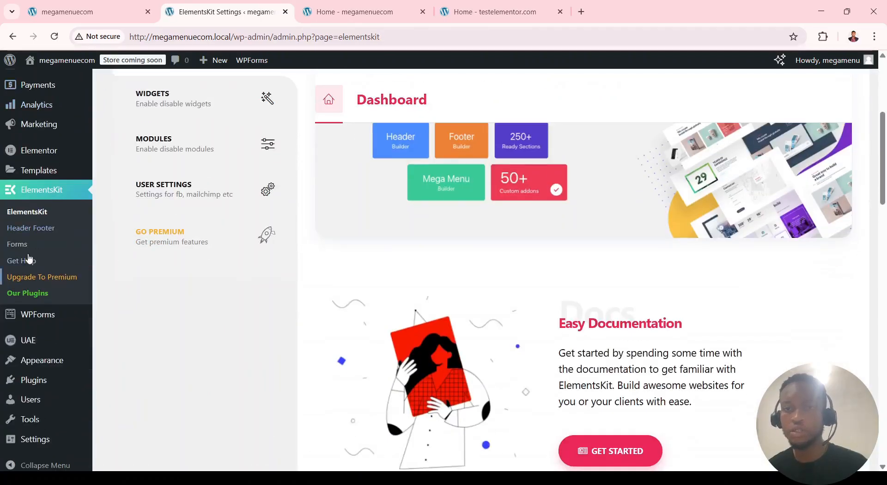
{"action": "left_click", "coordinate": [31, 228]}
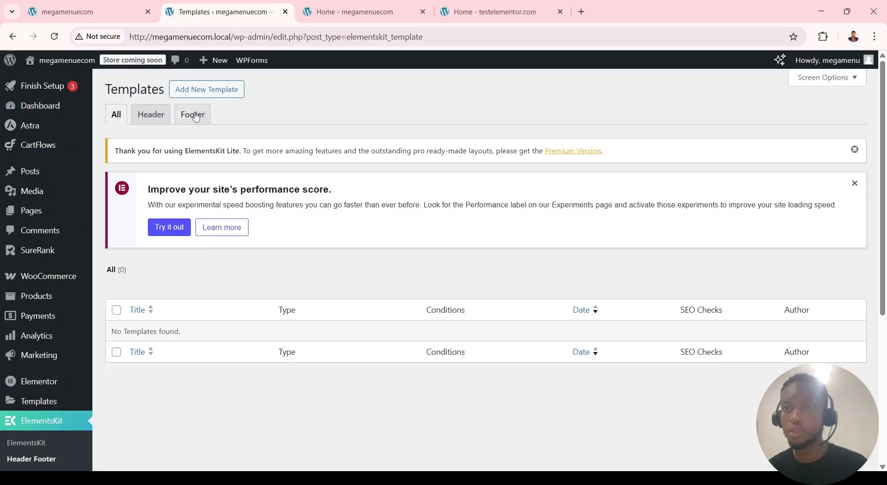
Create an active ElementsKit header template titled "Main Header" for the entire site and save it.
{"action": "left_click", "coordinate": [197, 91]}
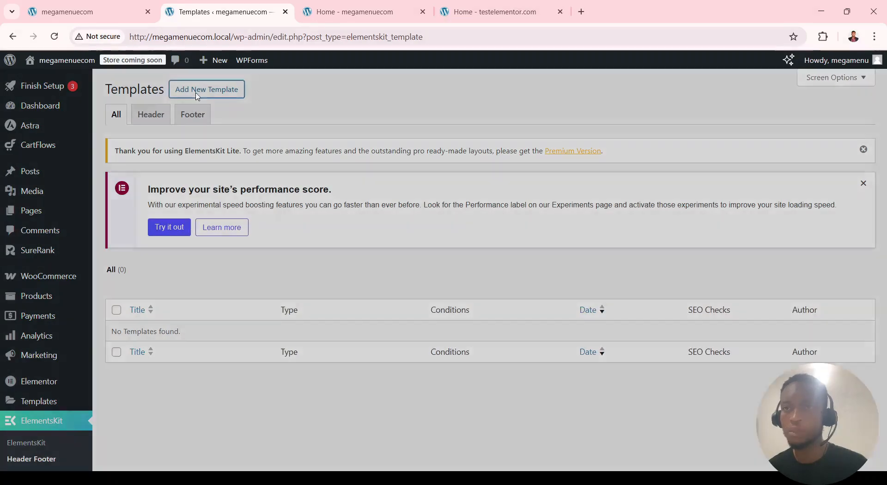
{"action": "left_click", "coordinate": [419, 161]}
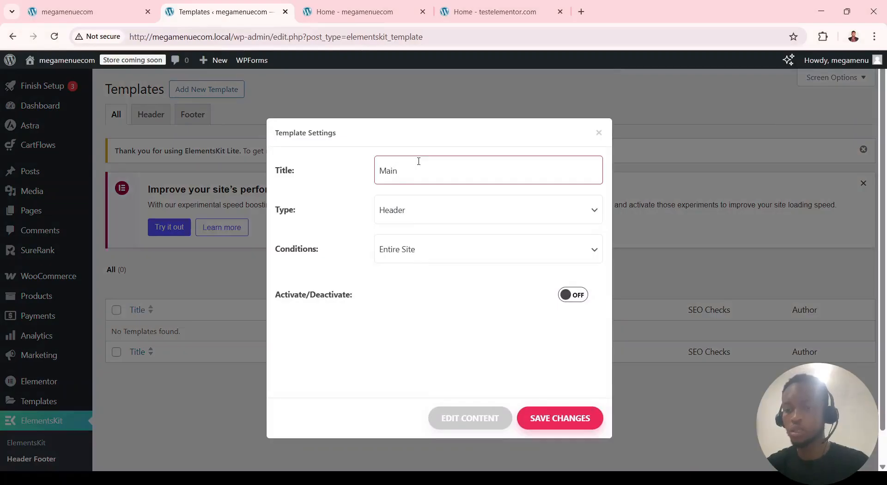
{"action": "type", "text": "Main Header"}
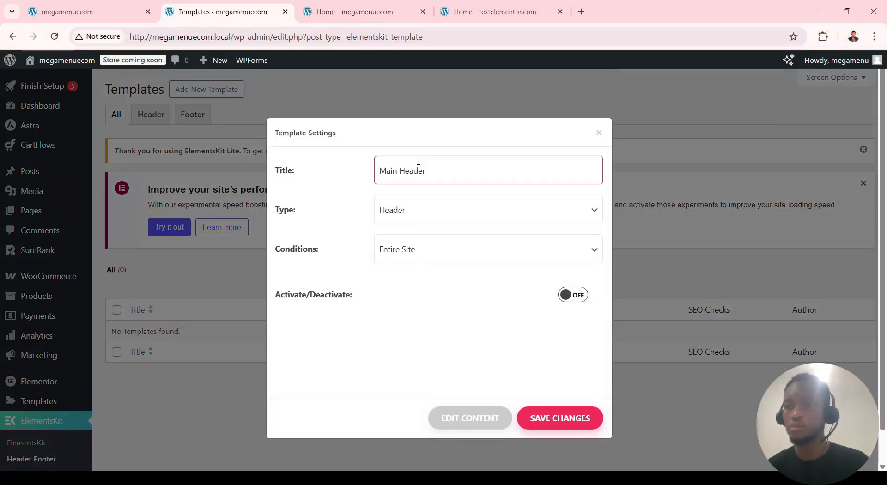
{"action": "key", "text": "Tab"}
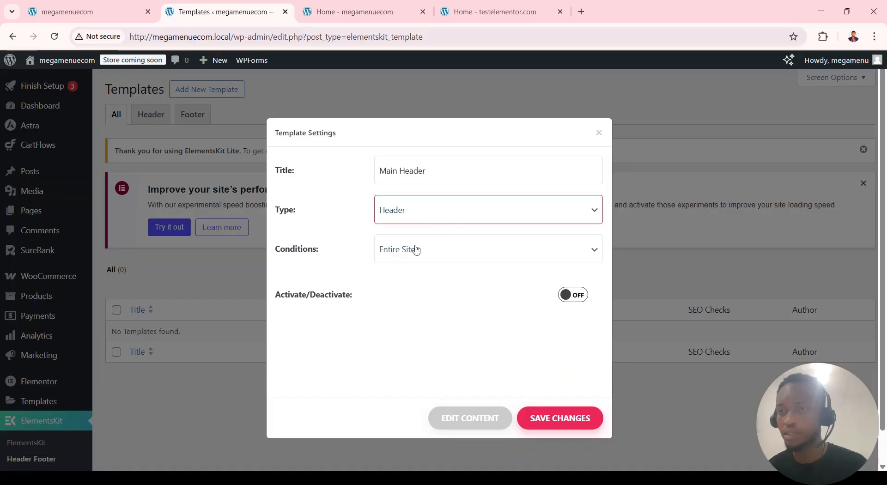
{"action": "key", "text": "Tab"}
{"action": "left_click", "coordinate": [581, 297]}
{"action": "left_click", "coordinate": [575, 420]}
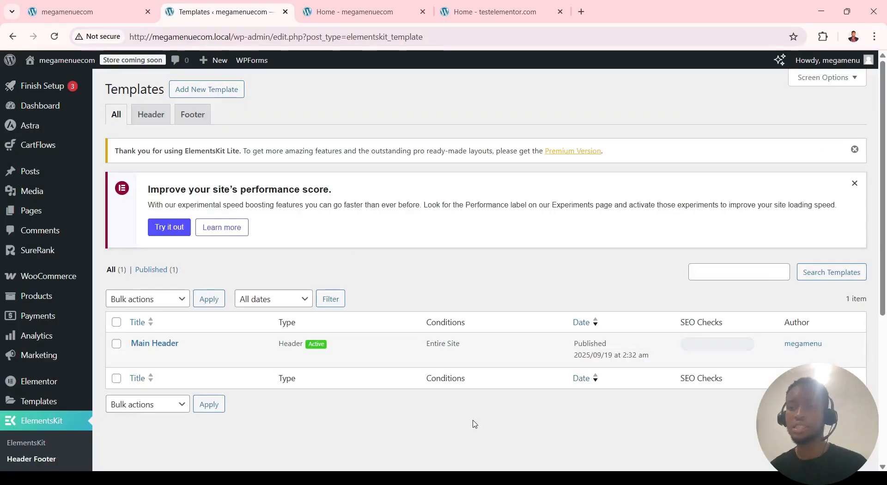
Open the Main Header template's content in the Elementor editor, dismissing the AI notification and the Structure window.
{"action": "mouse_move", "coordinate": [180, 368]}
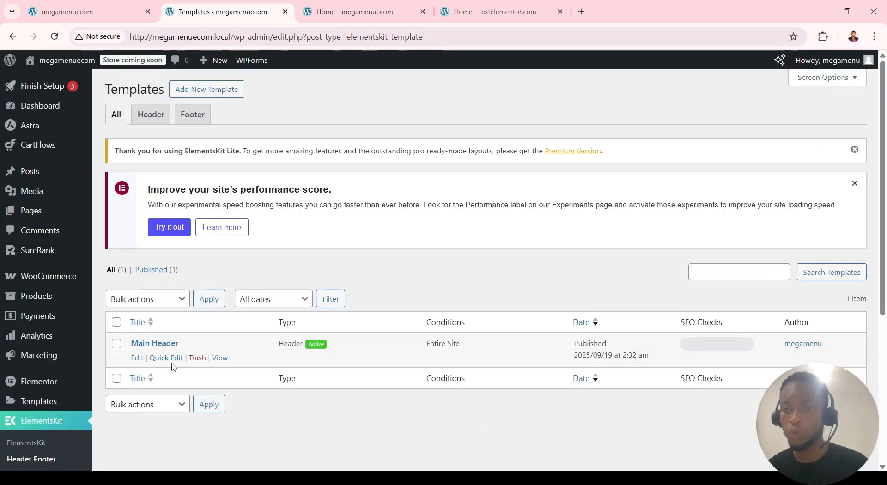
{"action": "left_click", "coordinate": [141, 359]}
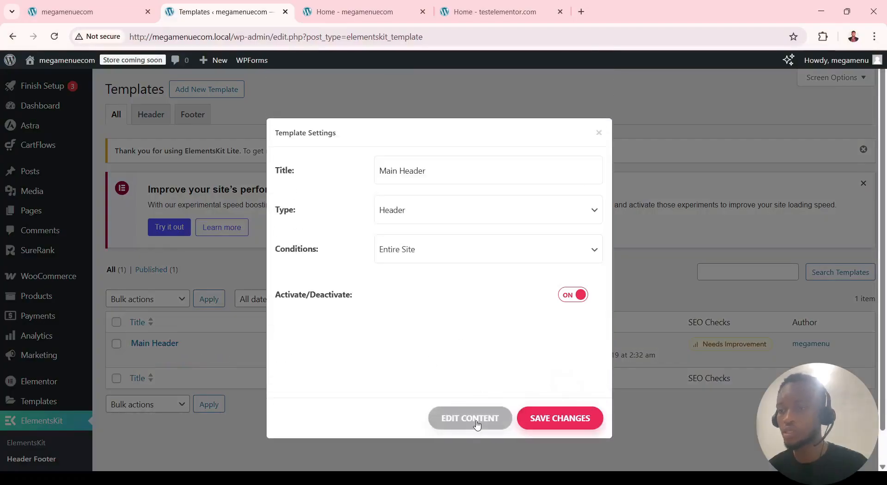
{"action": "left_click", "coordinate": [476, 419]}
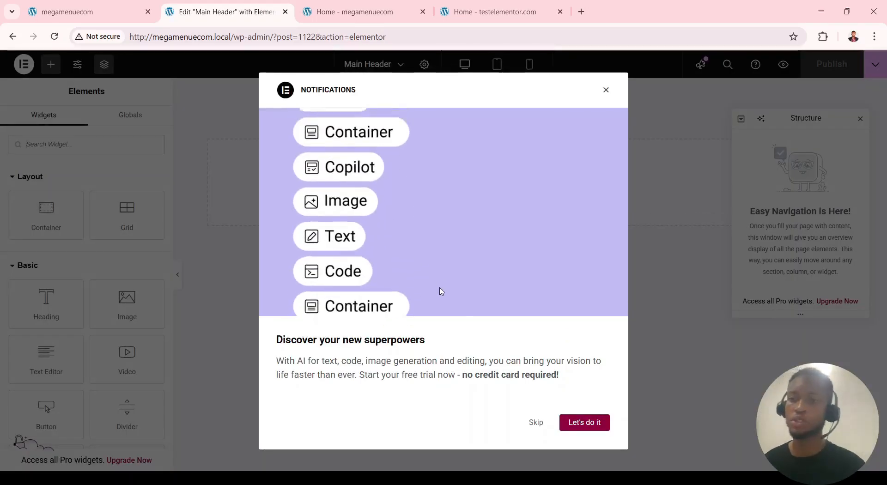
{"action": "left_click", "coordinate": [606, 90]}
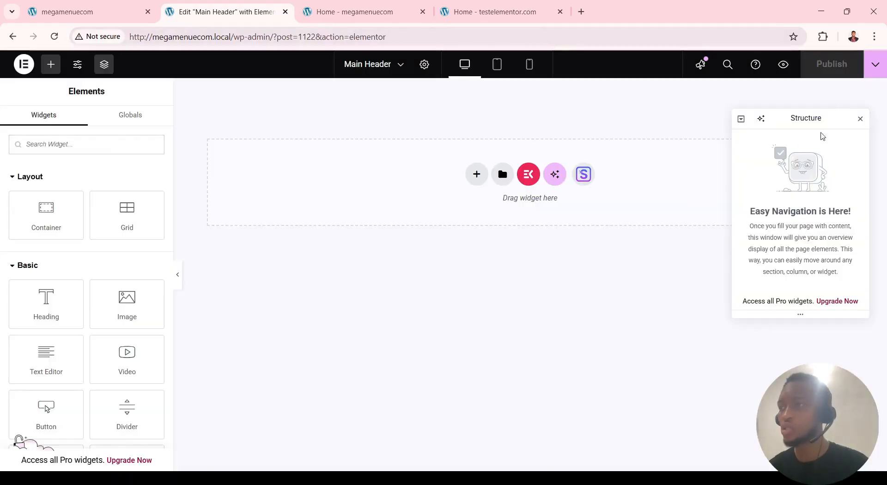
{"action": "left_click", "coordinate": [860, 119]}
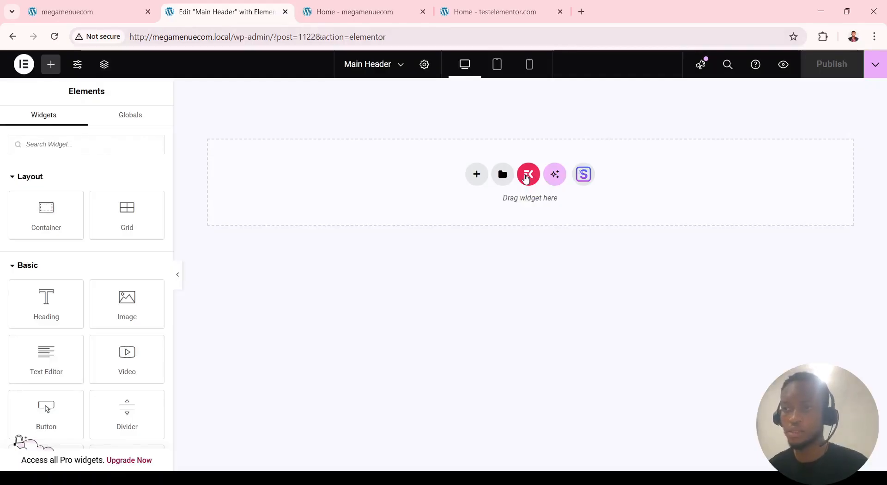
Filter the ElementsKit library's sections by the Header category and preview Header - Section 1 without inserting it.
{"action": "left_click", "coordinate": [527, 179]}
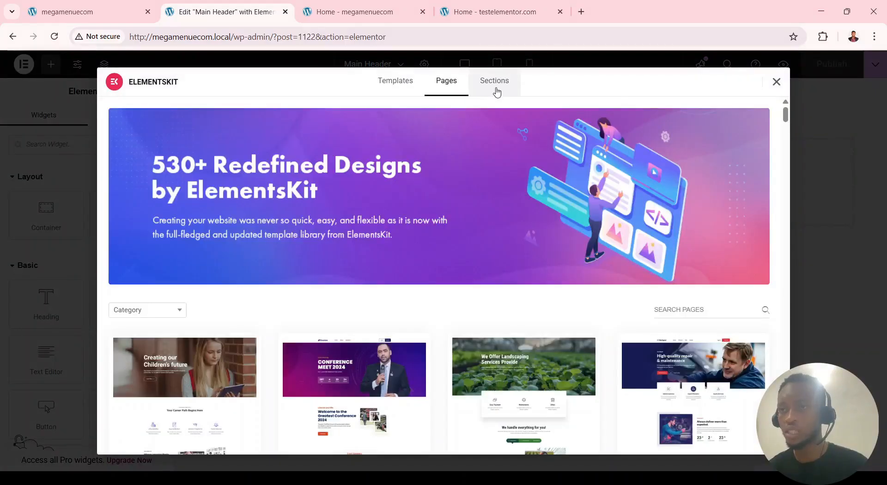
{"action": "left_click", "coordinate": [497, 91]}
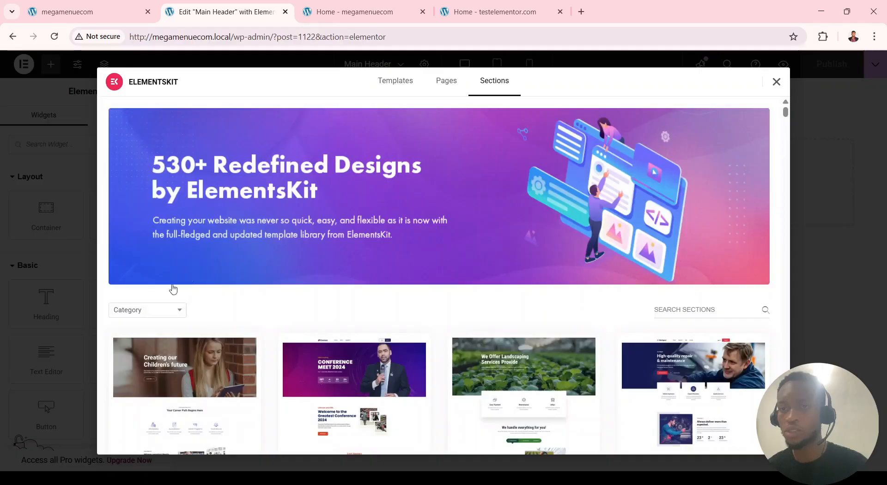
{"action": "left_click", "coordinate": [166, 314]}
{"action": "scroll", "coordinate": [200, 230], "scroll_direction": "down", "scroll_amount": 3}
{"action": "left_click", "coordinate": [164, 200]}
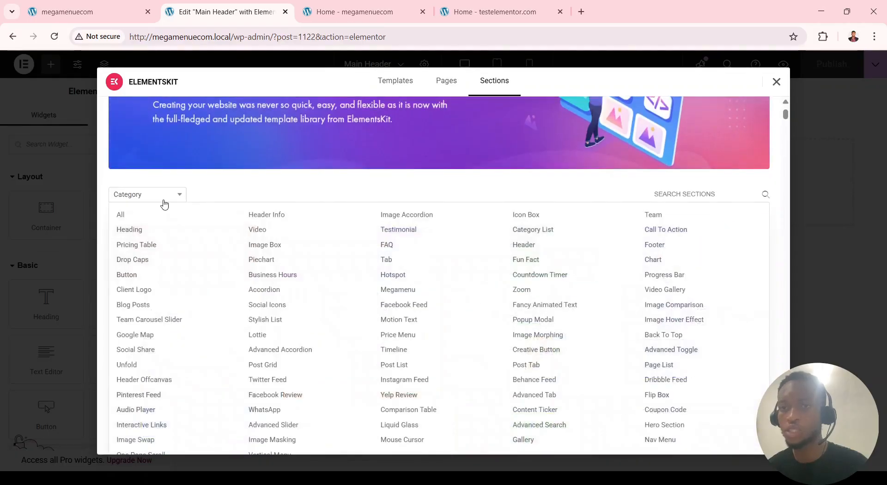
{"action": "left_click", "coordinate": [523, 245]}
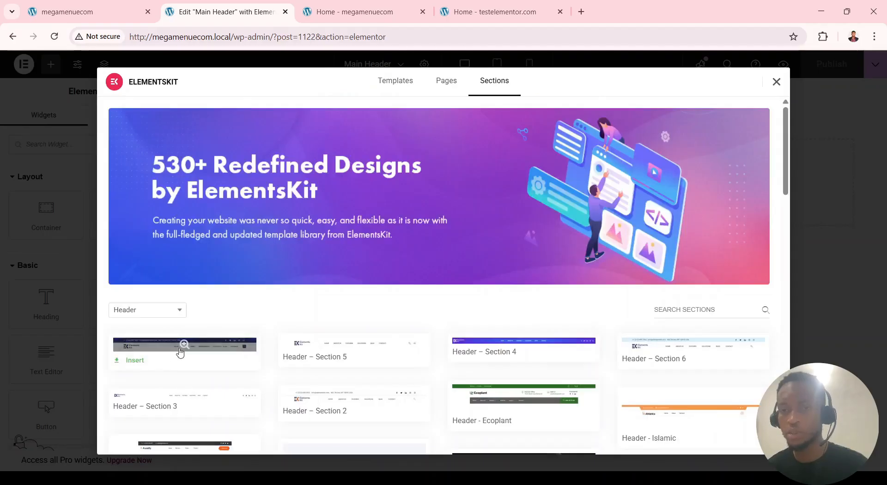
{"action": "left_click", "coordinate": [184, 345]}
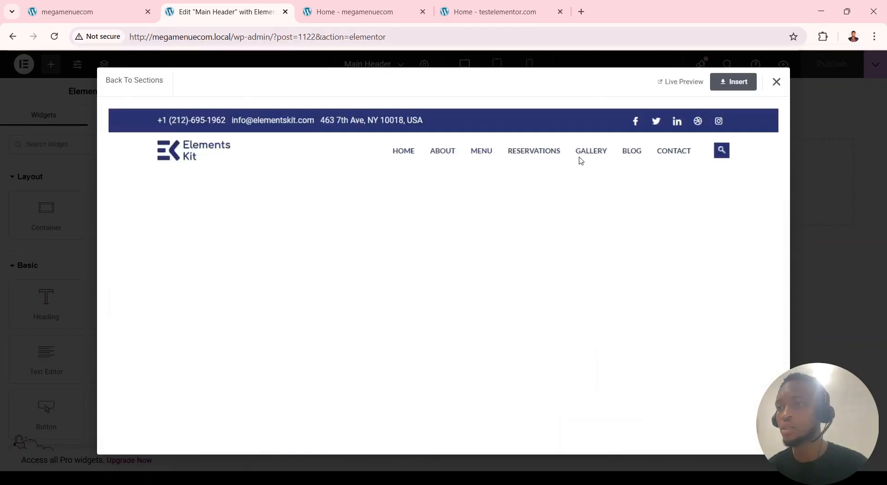
{"action": "left_click", "coordinate": [776, 83]}
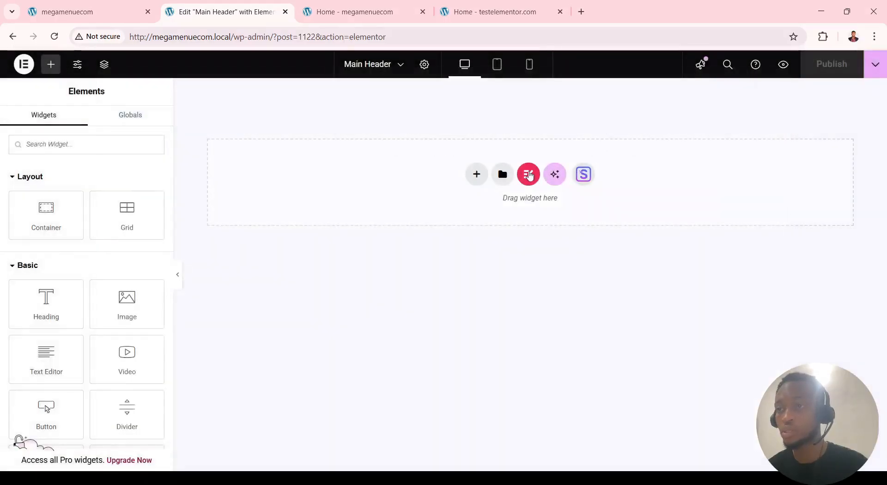
Insert Header – Section 5 from the ElementsKit library into the template and assign the Primary menu to its nav menu.
{"action": "left_click", "coordinate": [530, 175]}
{"action": "left_click", "coordinate": [154, 88]}
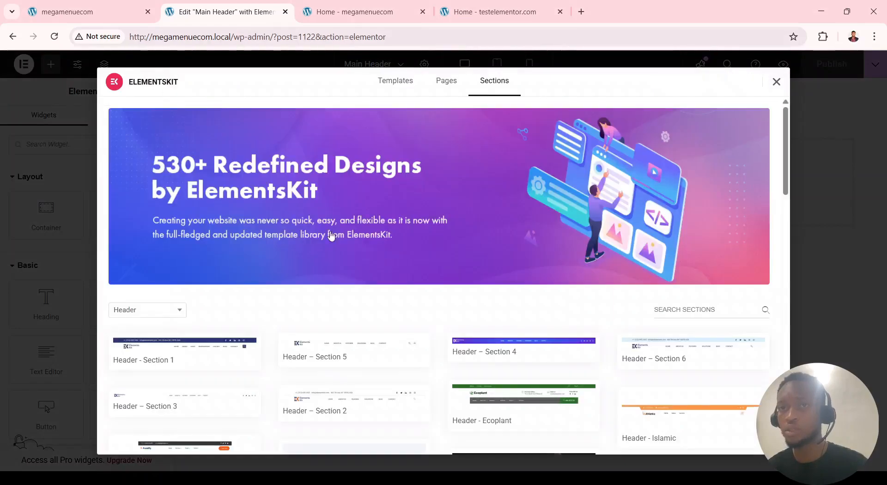
{"action": "scroll", "coordinate": [392, 287], "scroll_direction": "down", "scroll_amount": 1}
{"action": "left_click", "coordinate": [343, 291]}
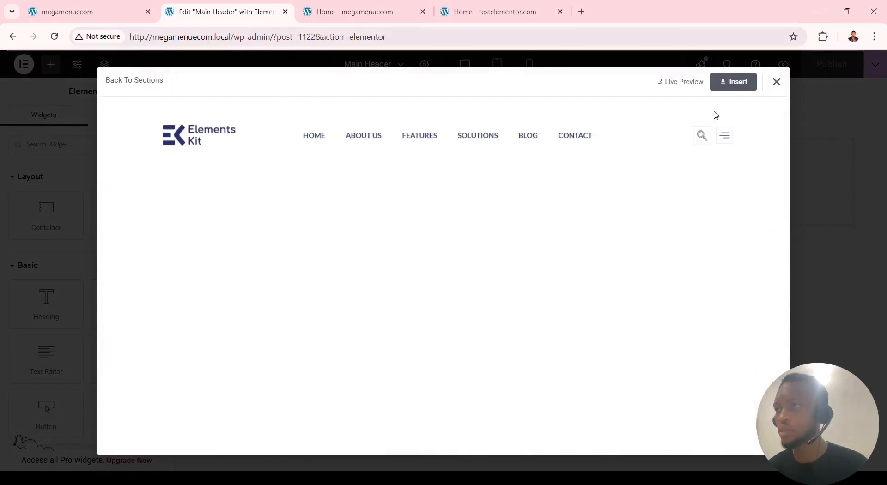
{"action": "left_click", "coordinate": [740, 90]}
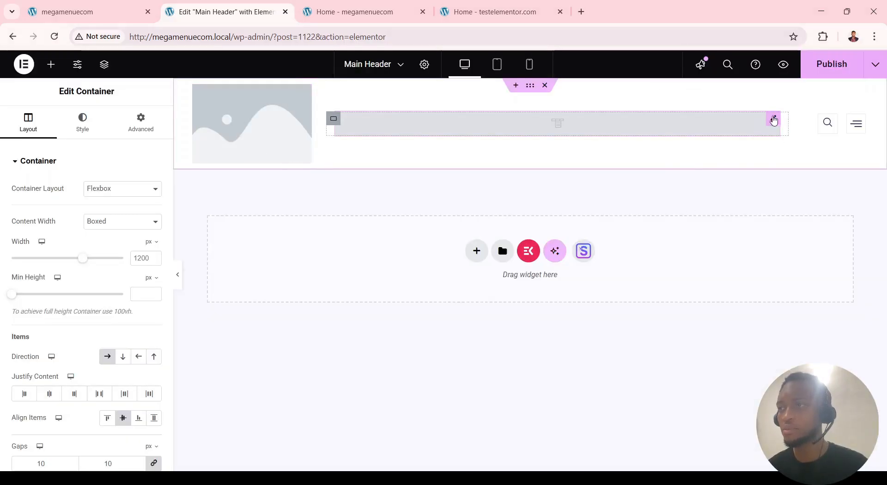
{"action": "left_click", "coordinate": [774, 121]}
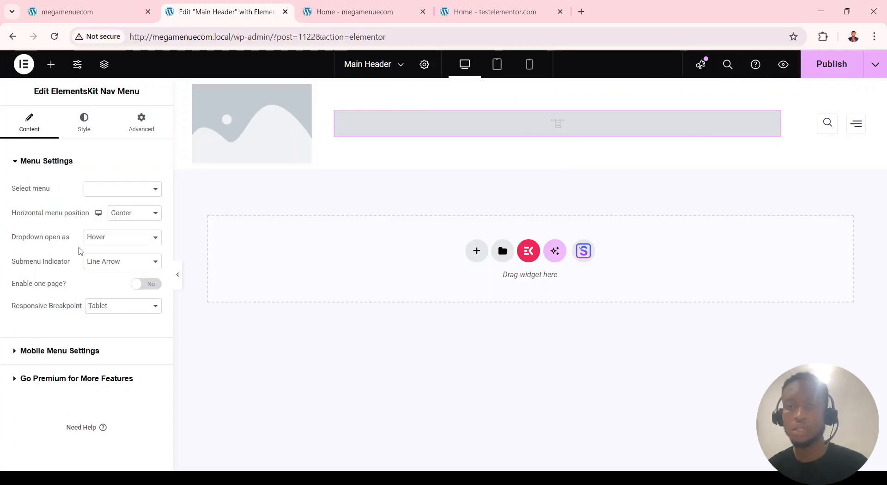
{"action": "left_click", "coordinate": [116, 209]}
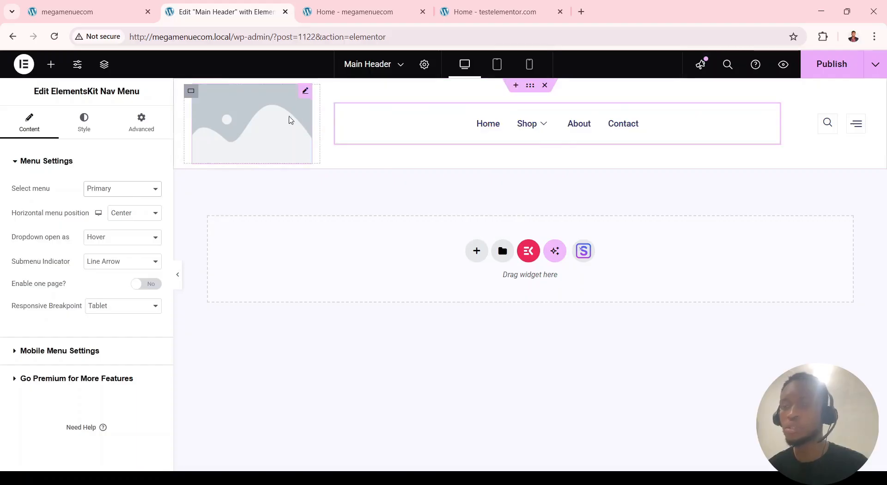
Replace the header's placeholder logo with the dark "Flawless" logo image from the media library.
{"action": "left_click", "coordinate": [305, 91]}
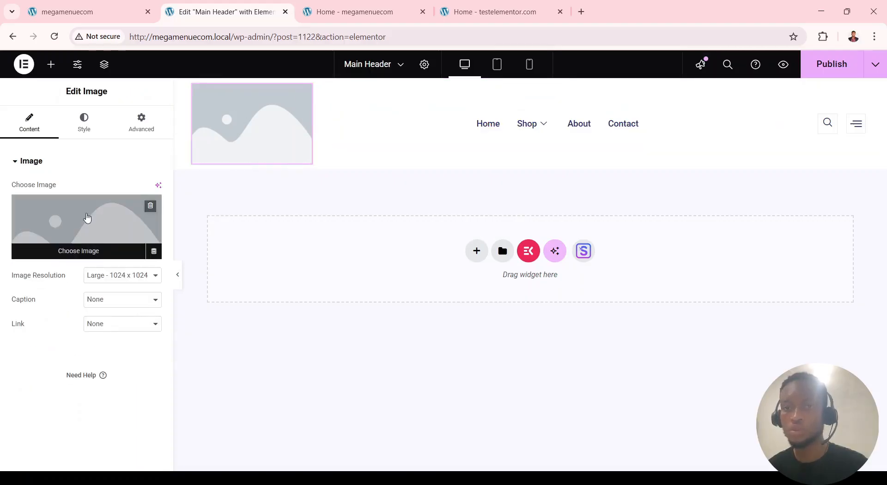
{"action": "left_click", "coordinate": [84, 224]}
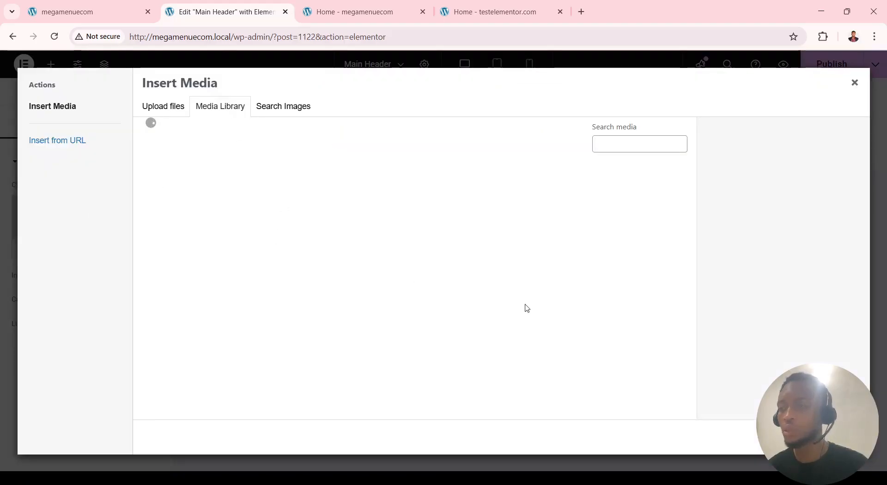
{"action": "scroll", "coordinate": [533, 317], "scroll_direction": "down", "scroll_amount": 10}
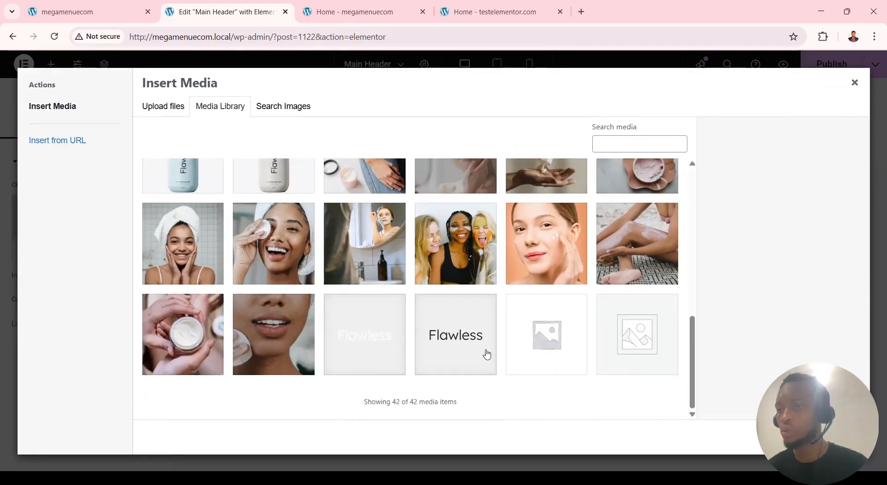
{"action": "left_click", "coordinate": [491, 355]}
{"action": "left_click", "coordinate": [846, 438]}
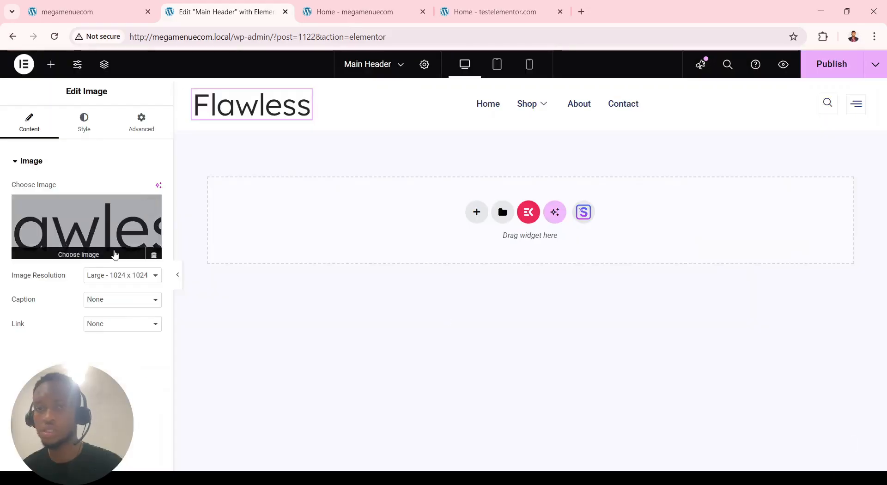
Set the Flawless logo's width to 122 px and publish the Main Header template.
{"action": "left_click", "coordinate": [82, 124]}
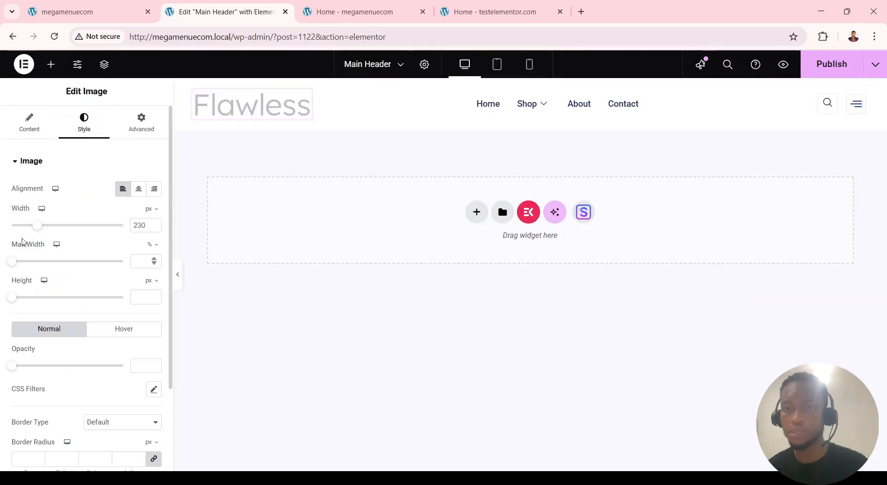
{"action": "left_click_drag", "start_coordinate": [39, 229], "coordinate": [27, 233]}
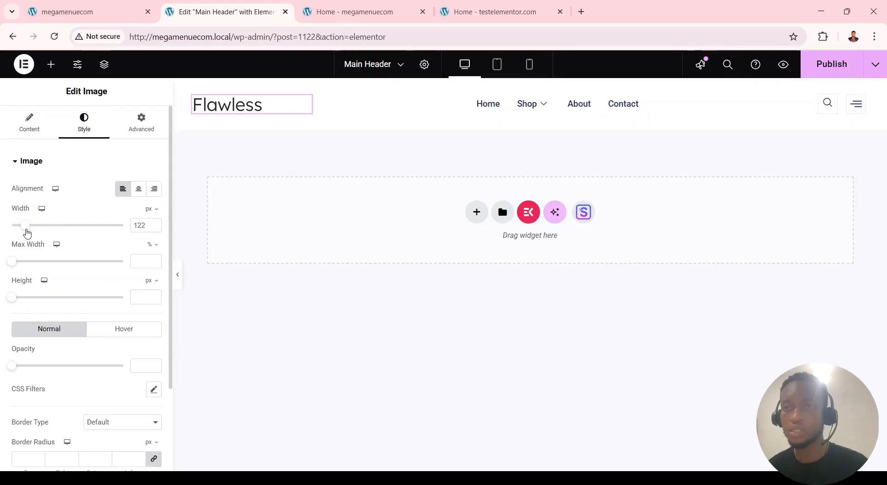
{"action": "left_click", "coordinate": [831, 68]}
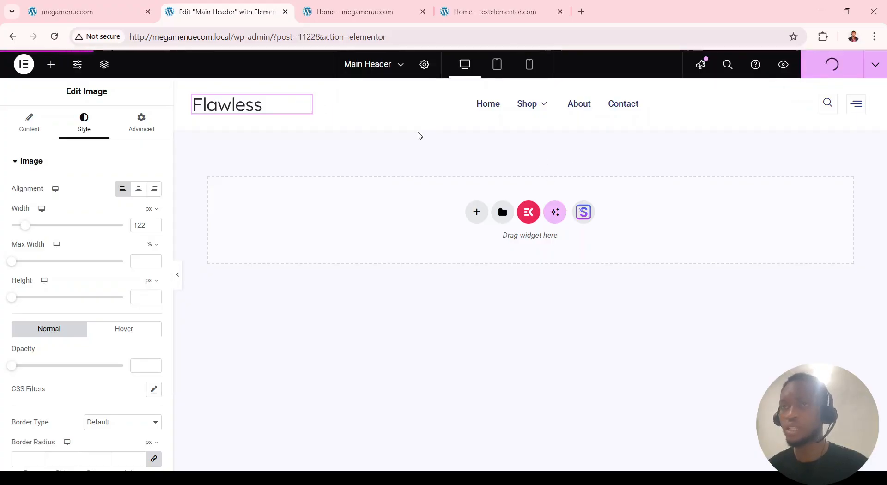
Reload the storefront's Home page and check the new header and the Shop item's dropdown.
{"action": "left_click", "coordinate": [353, 18]}
{"action": "left_click", "coordinate": [54, 37]}
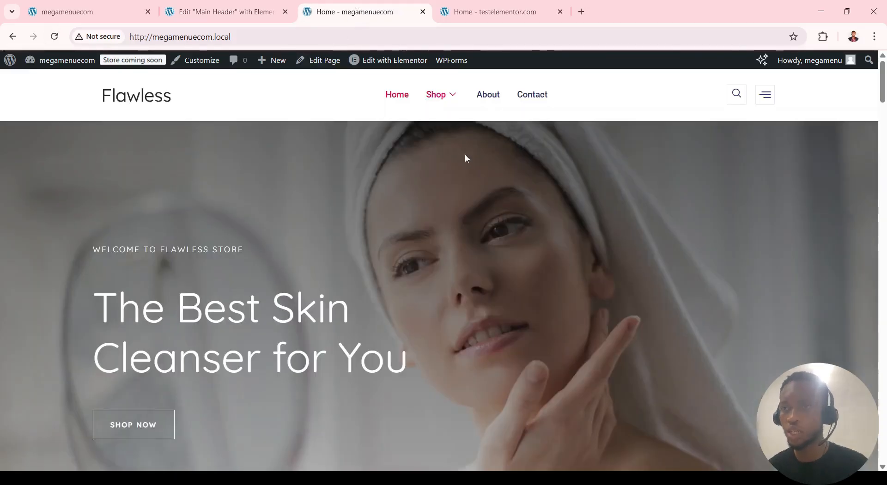
{"action": "mouse_move", "coordinate": [436, 97]}
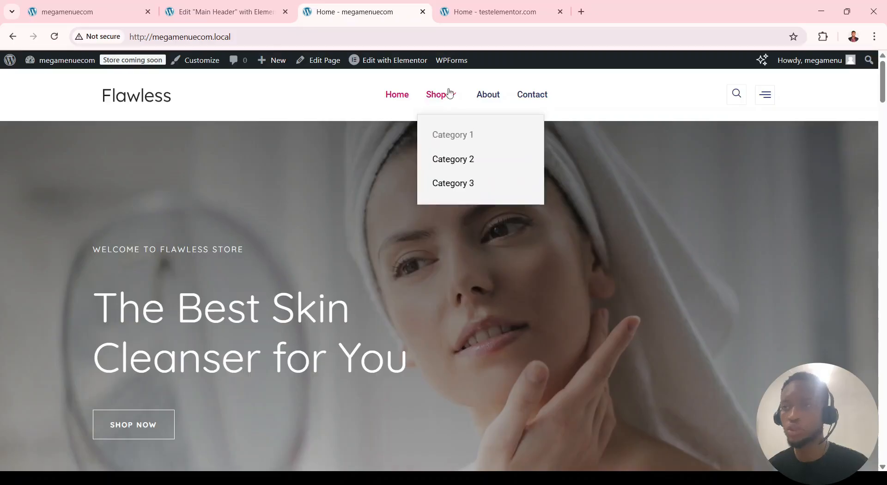
Leave the Main Header editor and return to the ElementsKit templates list in the WordPress admin.
{"action": "left_click", "coordinate": [219, 12]}
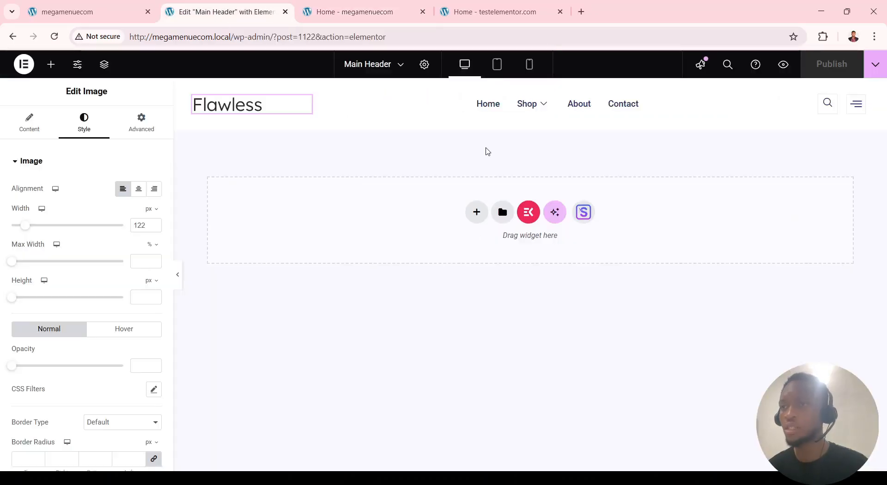
{"action": "left_click", "coordinate": [12, 37]}
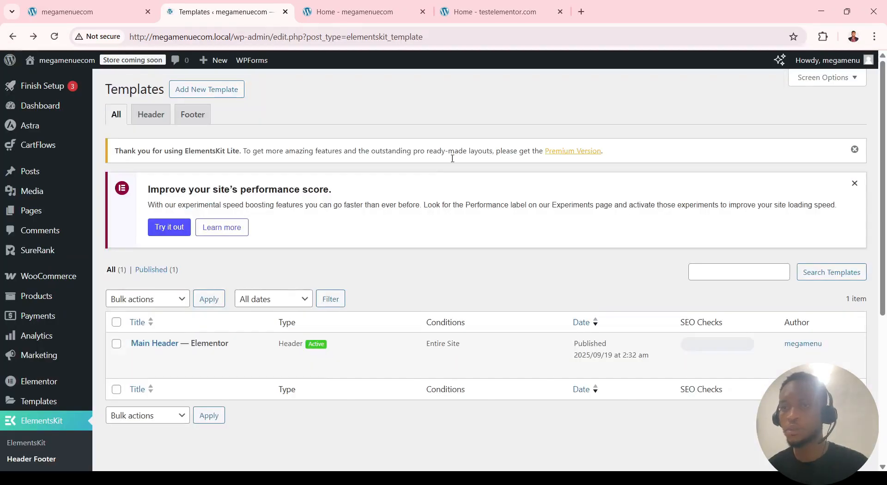
Open the site's menu management and enable the Primary menu for ElementsKit Megamenu content.
{"action": "scroll", "coordinate": [420, 237], "scroll_direction": "down", "scroll_amount": 5}
{"action": "mouse_move", "coordinate": [65, 327]}
{"action": "mouse_move", "coordinate": [60, 361]}
{"action": "left_click", "coordinate": [138, 390]}
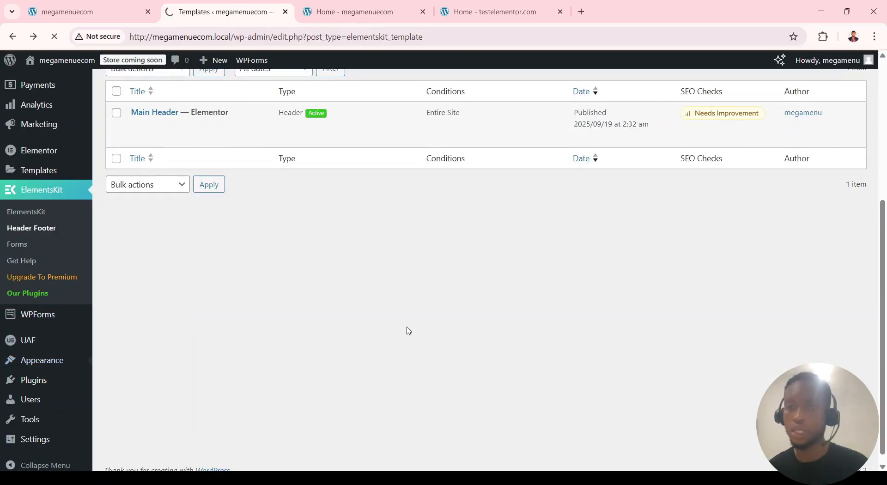
{"action": "scroll", "coordinate": [412, 321], "scroll_direction": "down", "scroll_amount": 4}
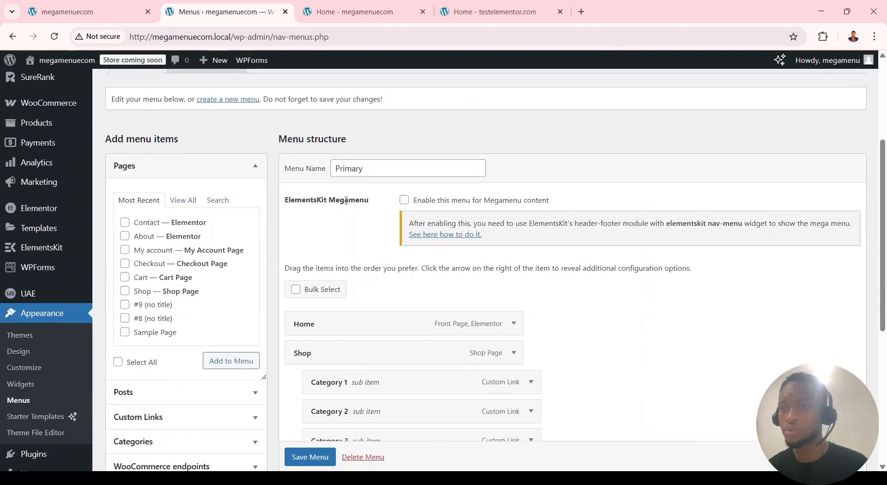
{"action": "left_click", "coordinate": [404, 201]}
Enable and save the ElementsKit mega menu on the Shop item and open its content for editing.
{"action": "scroll", "coordinate": [416, 231], "scroll_direction": "down", "scroll_amount": 3}
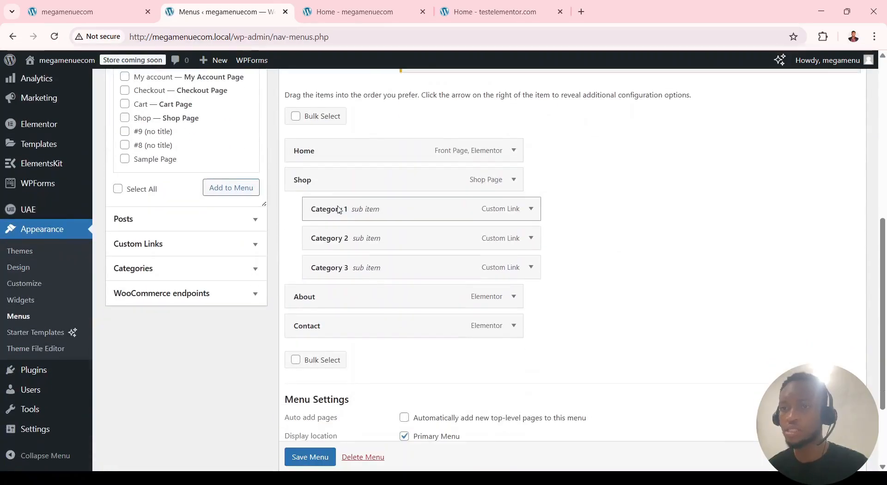
{"action": "mouse_move", "coordinate": [348, 184]}
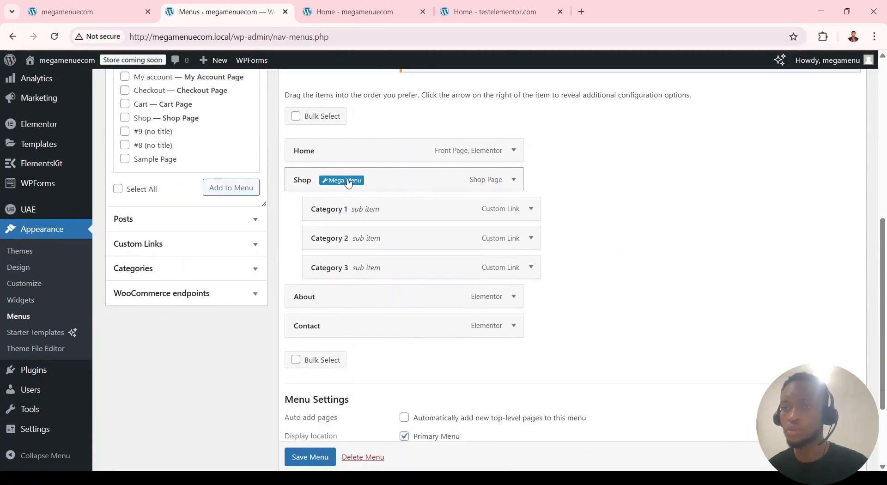
{"action": "left_click", "coordinate": [348, 183]}
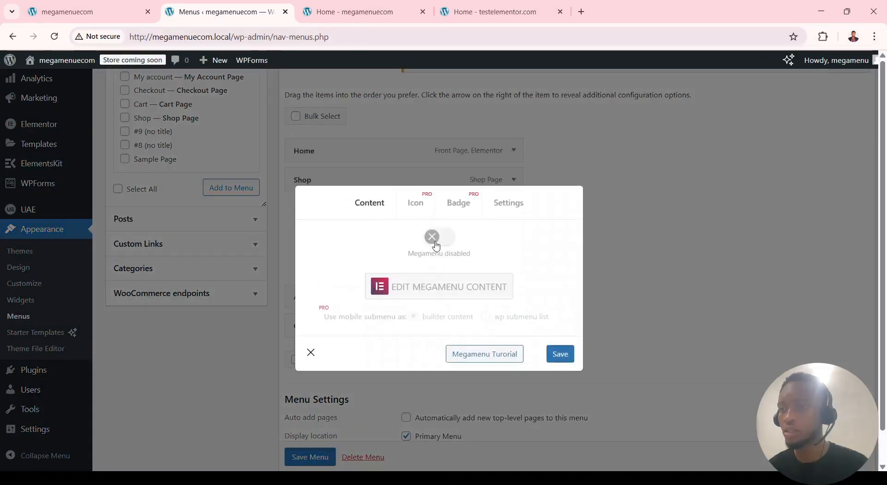
{"action": "left_click", "coordinate": [445, 238]}
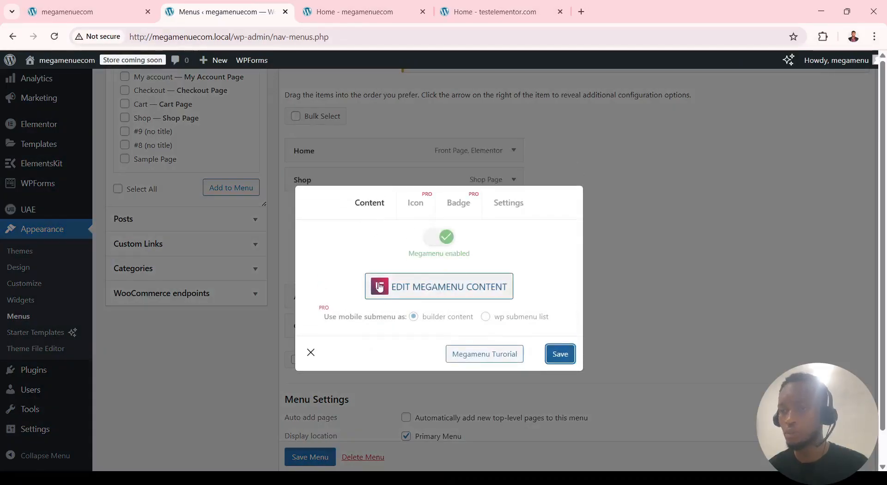
{"action": "left_click", "coordinate": [440, 292]}
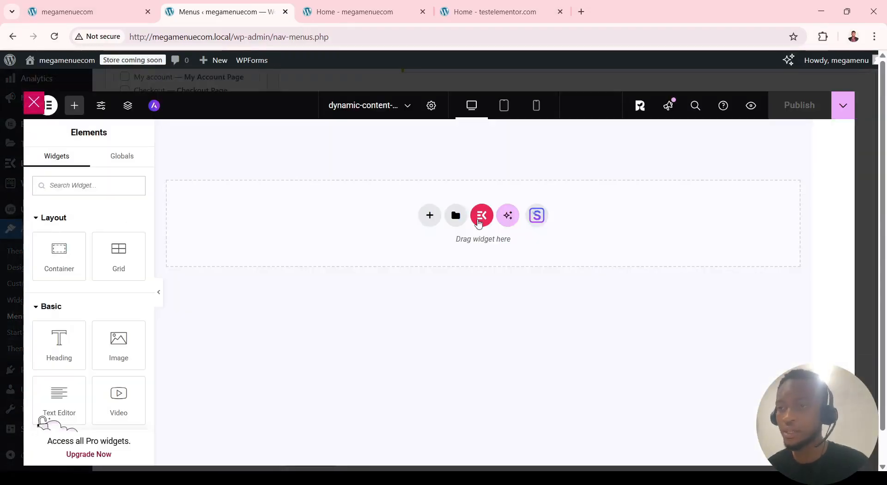
Open the ElementsKit section library and filter it to the Megamenu category.
{"action": "left_click", "coordinate": [481, 216]}
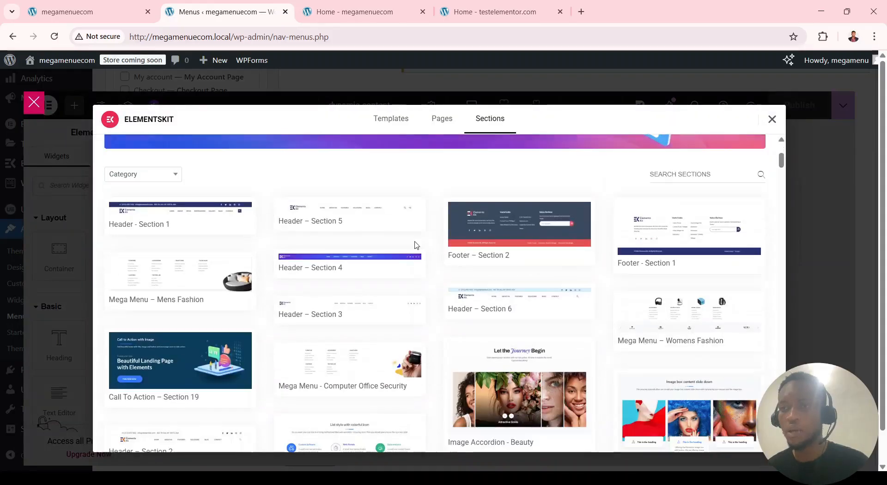
{"action": "left_click", "coordinate": [164, 175]}
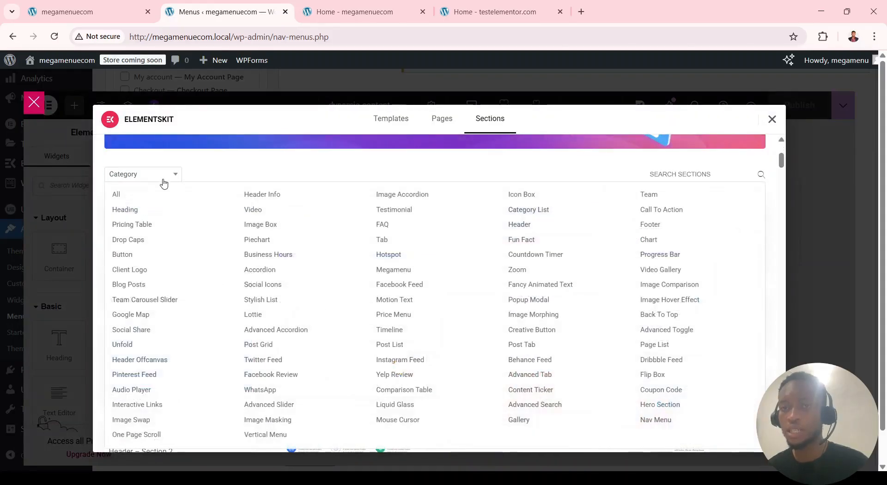
{"action": "left_click", "coordinate": [391, 273]}
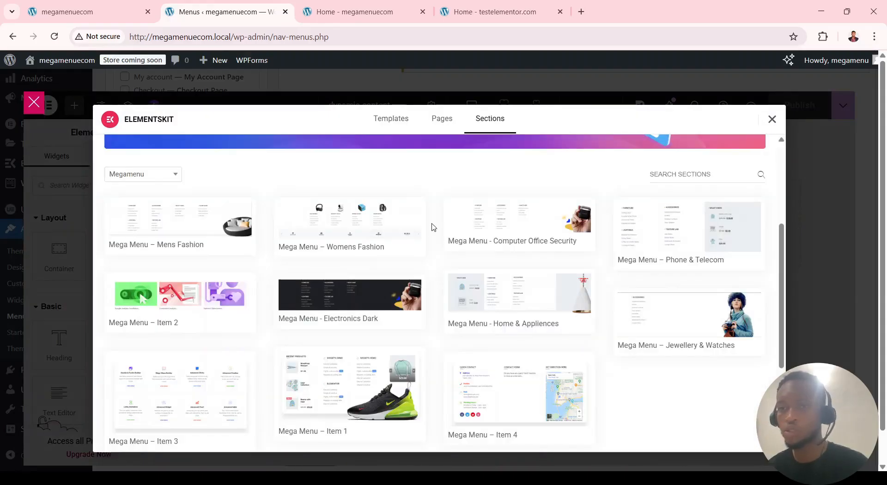
Preview the Mens Fashion and Phone & Telecom mega menu sections.
{"action": "left_click", "coordinate": [174, 218]}
{"action": "left_click", "coordinate": [129, 121]}
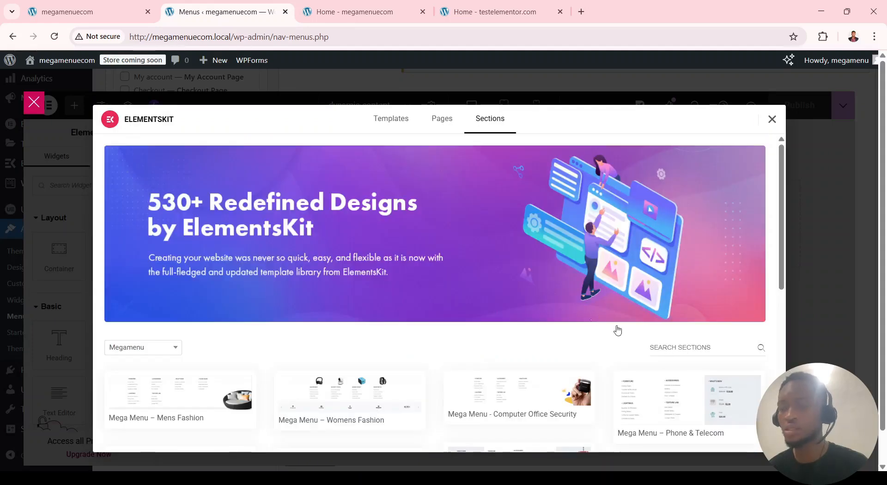
{"action": "left_click", "coordinate": [689, 400]}
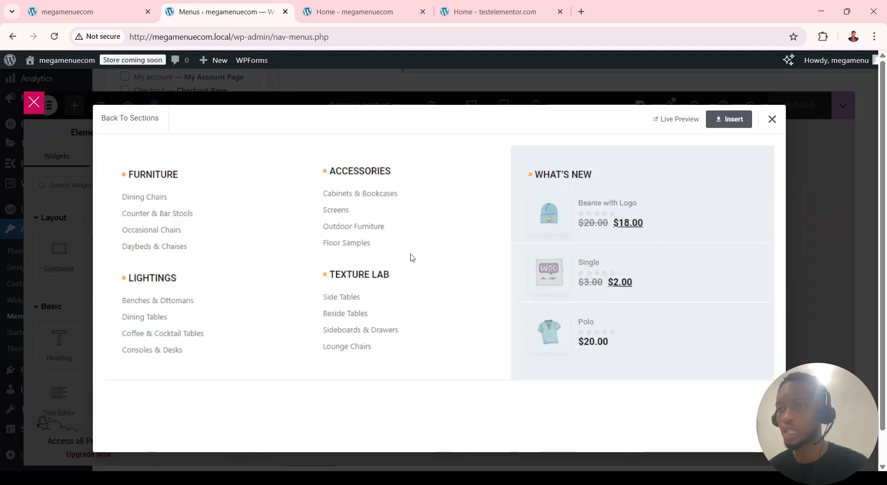
{"action": "left_click", "coordinate": [115, 121]}
{"action": "scroll", "coordinate": [360, 248], "scroll_direction": "down", "scroll_amount": 3}
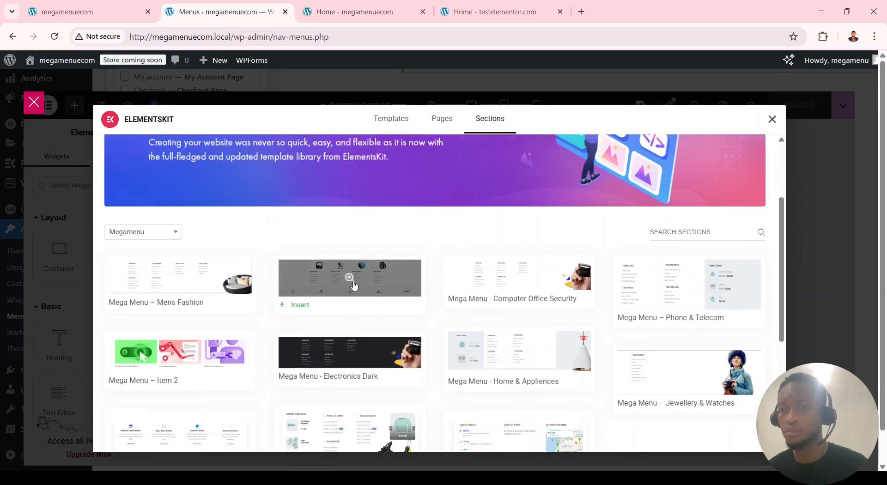
Insert the "Mega Menu – Womens Fashion" section and narrow the settings area to widen the canvas.
{"action": "left_click", "coordinate": [354, 287]}
{"action": "left_click", "coordinate": [730, 120]}
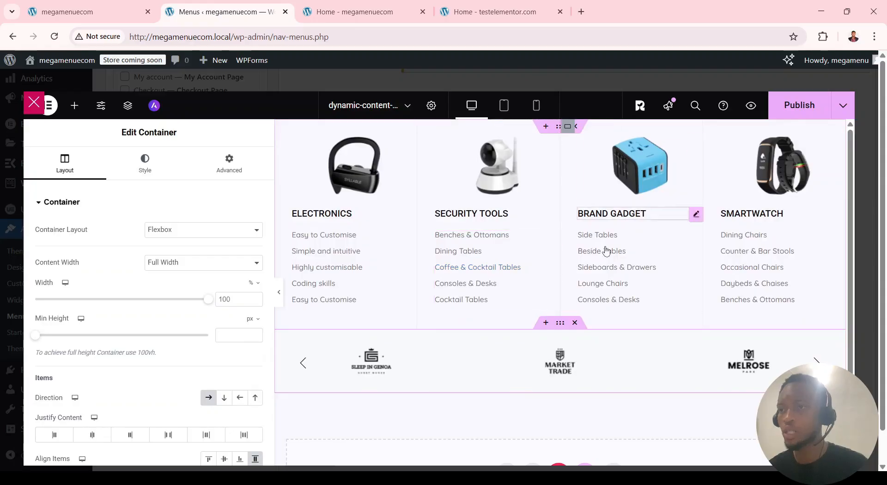
{"action": "left_click_drag", "start_coordinate": [273, 286], "coordinate": [199, 291]}
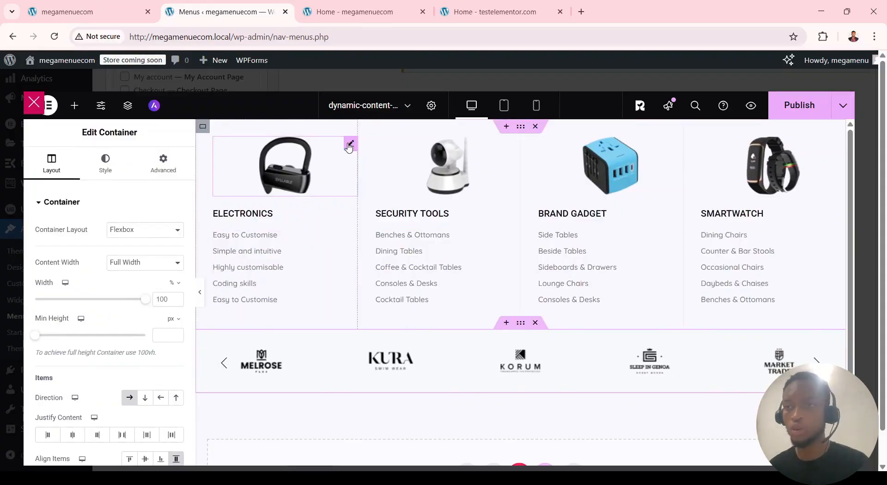
Replace the image above the Electronics heading with skin-cleanser-template-product-img-13.jpg from the media library.
{"action": "left_click", "coordinate": [350, 146]}
{"action": "left_click", "coordinate": [130, 269]}
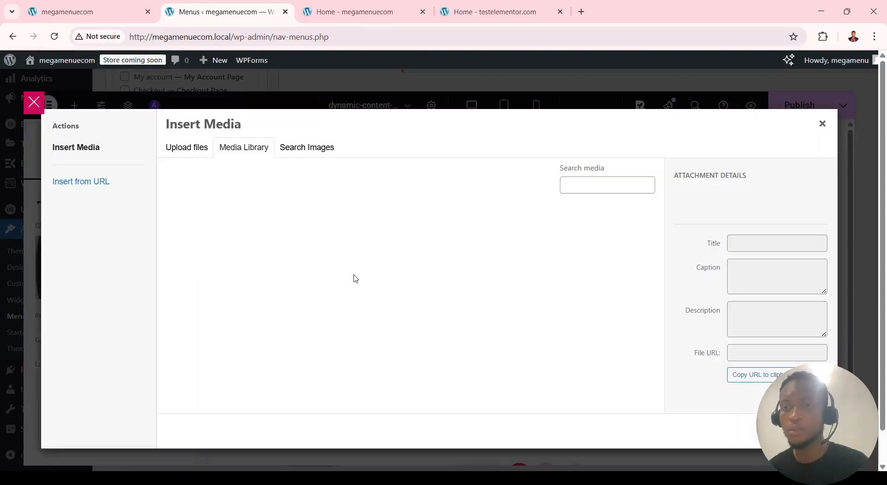
{"action": "scroll", "coordinate": [398, 358], "scroll_direction": "down", "scroll_amount": 5}
{"action": "left_click", "coordinate": [431, 273]}
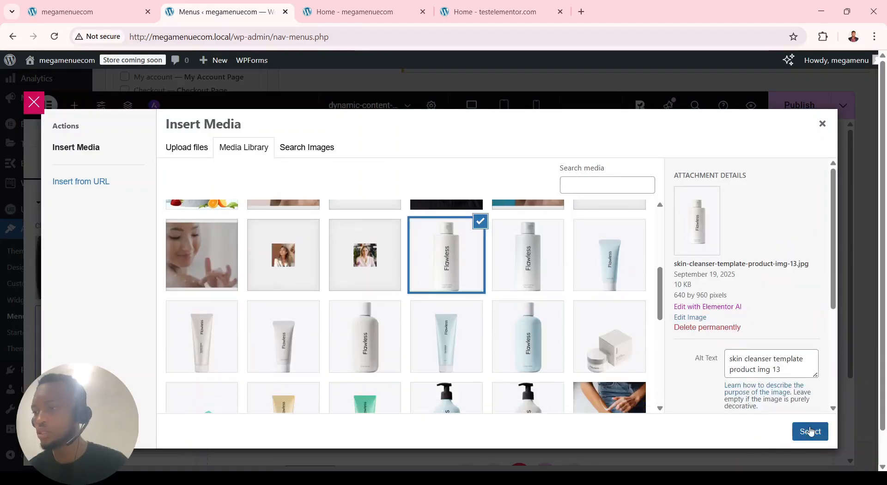
{"action": "left_click", "coordinate": [810, 431]}
Replace the Security Tools image with skin-cleanser-template-product-img-8.jpg, and the Brand Gadget and Smartwatch images with a green Flawless tube and a blue bottle.
{"action": "left_click", "coordinate": [514, 145]}
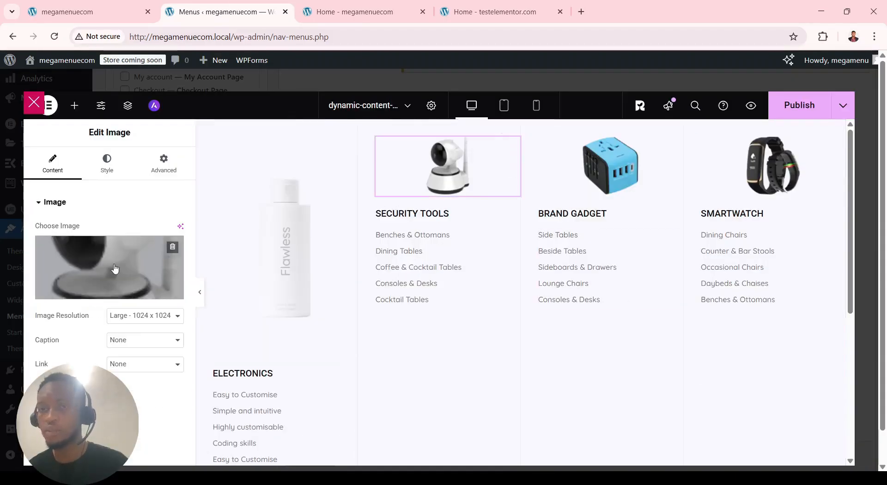
{"action": "left_click", "coordinate": [107, 276]}
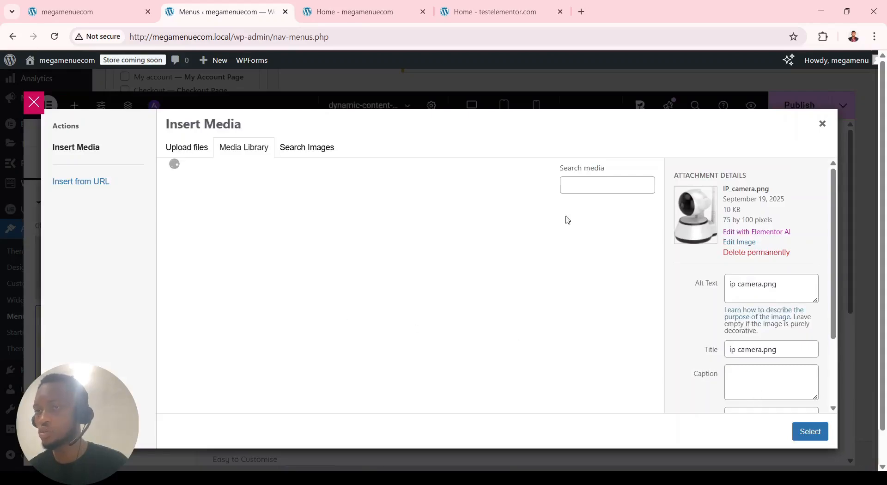
{"action": "scroll", "coordinate": [518, 348], "scroll_direction": "down", "scroll_amount": 5}
{"action": "left_click", "coordinate": [381, 326]}
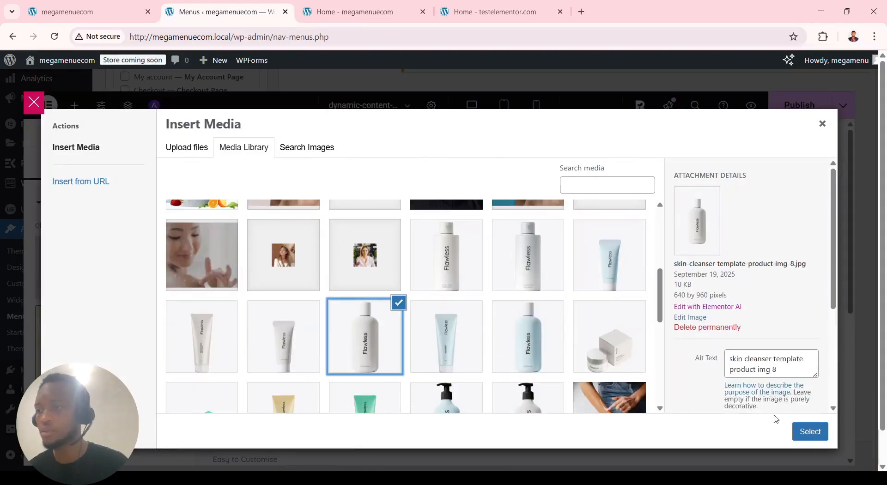
{"action": "left_click", "coordinate": [810, 431]}
Look up the product categories on the storefront's Shop page and rename the Electronics heading as "Body Lotion".
{"action": "scroll", "coordinate": [270, 268], "scroll_direction": "down", "scroll_amount": 3}
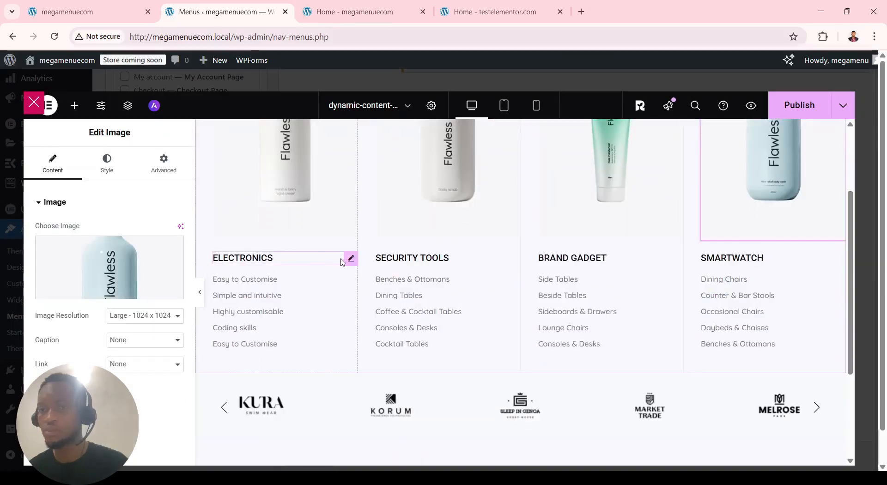
{"action": "left_click", "coordinate": [350, 259]}
{"action": "left_click", "coordinate": [365, 12]}
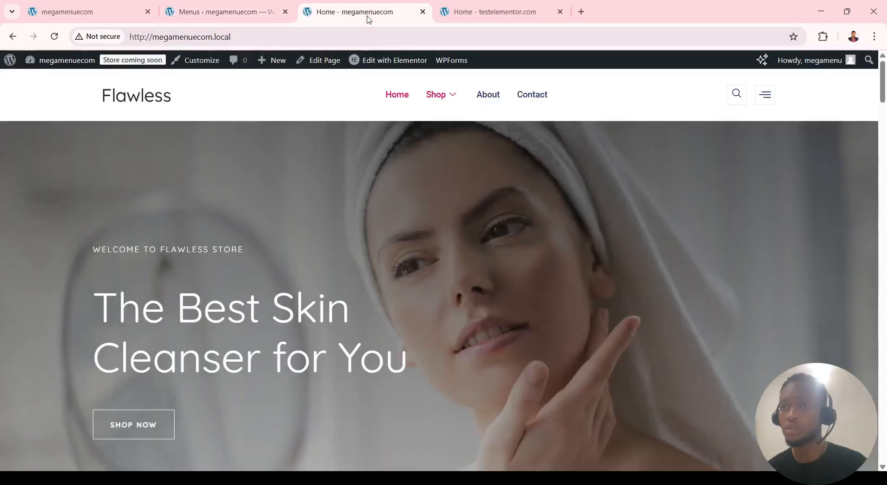
{"action": "mouse_move", "coordinate": [440, 103]}
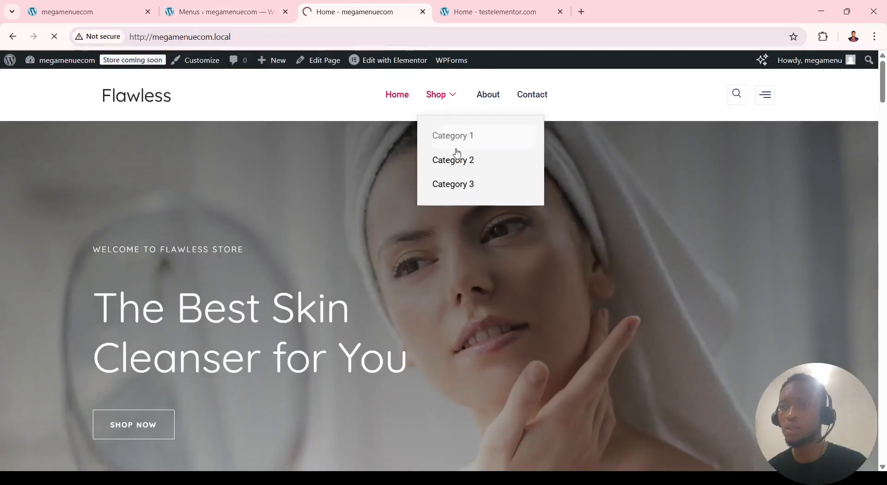
{"action": "scroll", "coordinate": [684, 259], "scroll_direction": "down", "scroll_amount": 3}
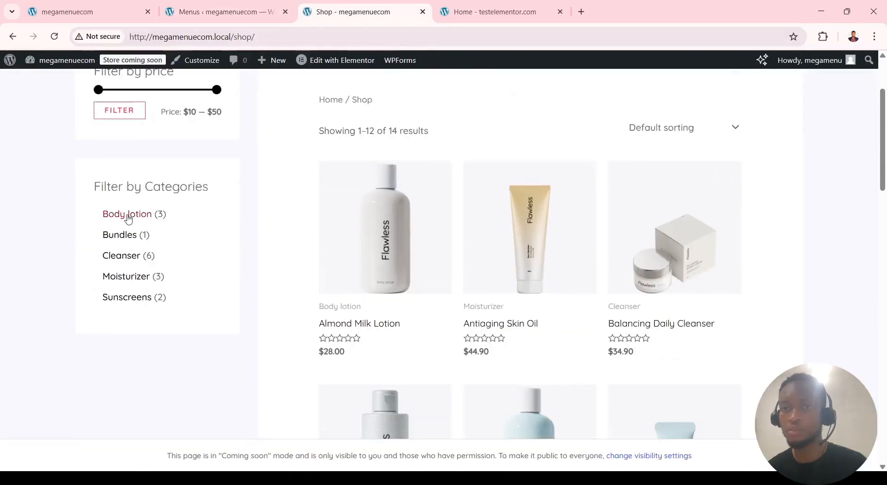
{"action": "left_click", "coordinate": [213, 13]}
{"action": "left_click", "coordinate": [96, 243]}
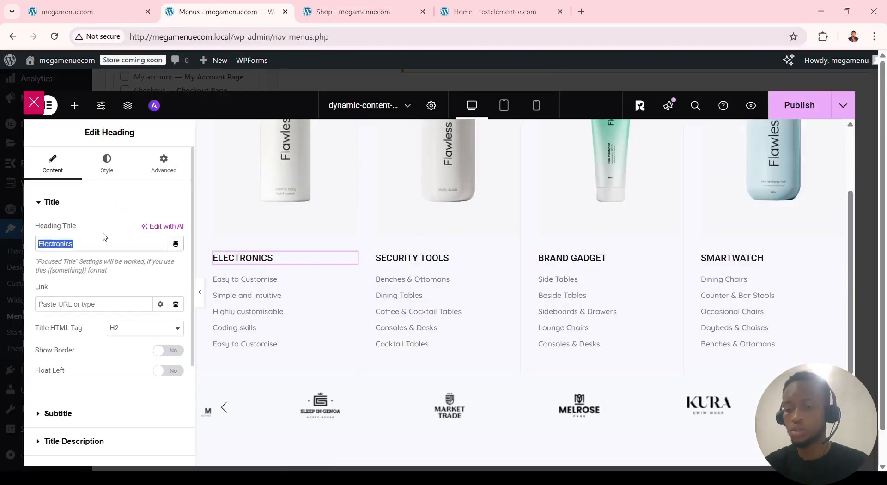
{"action": "type", "text": "Body Lotion"}
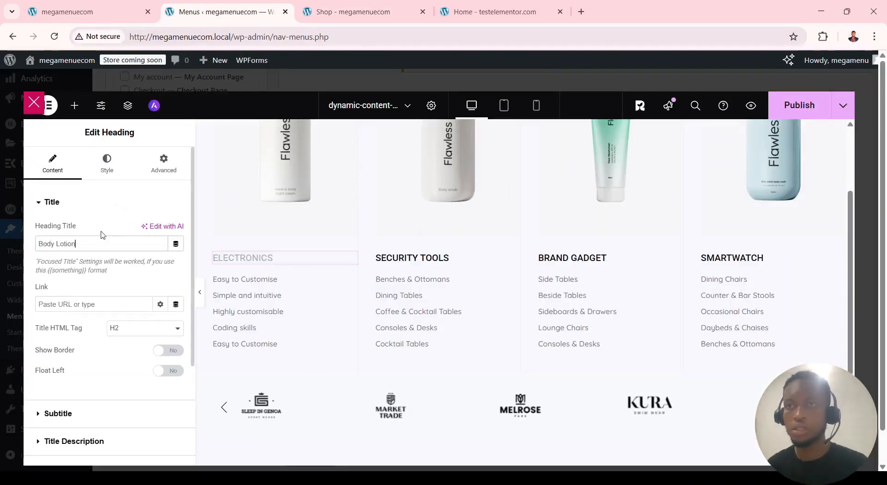
Rename the Security Tools heading as "Bundles", Brand Gadget as "Cleanser" and Smartwatch as "Moisturizer", following the shop's categories.
{"action": "left_click", "coordinate": [319, 11]}
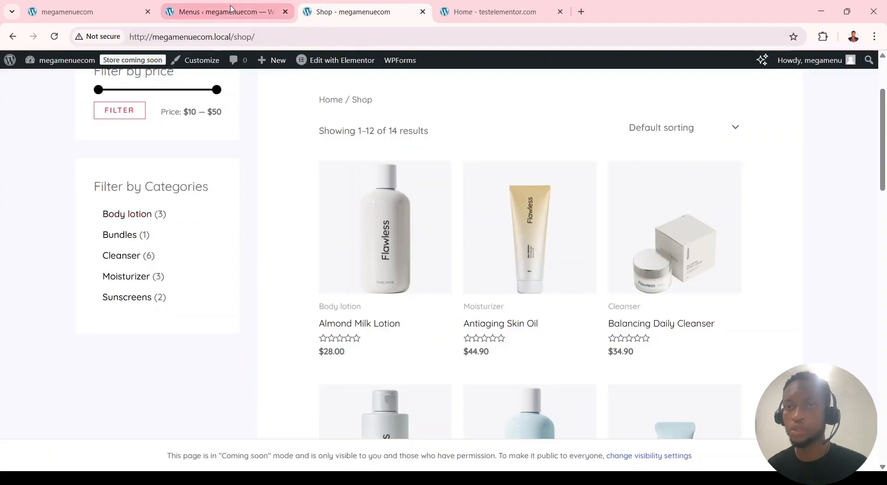
{"action": "left_click", "coordinate": [260, 6]}
{"action": "left_click", "coordinate": [511, 258]}
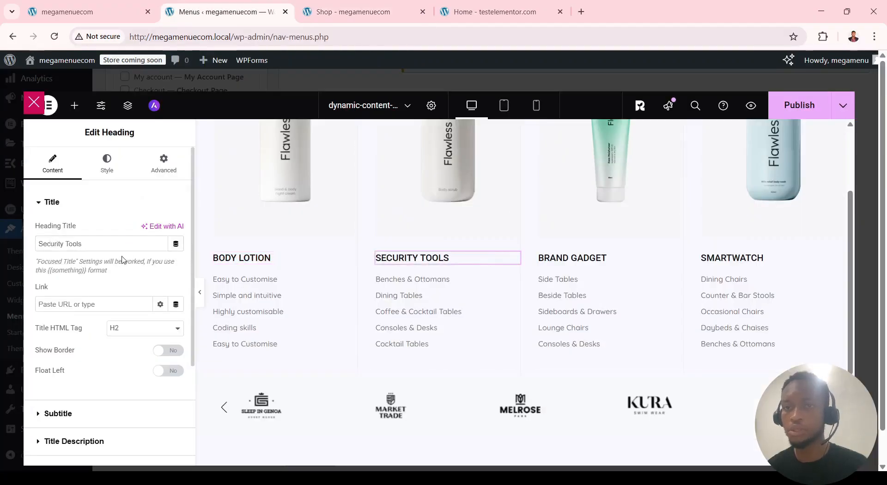
{"action": "type", "text": "Bundles"}
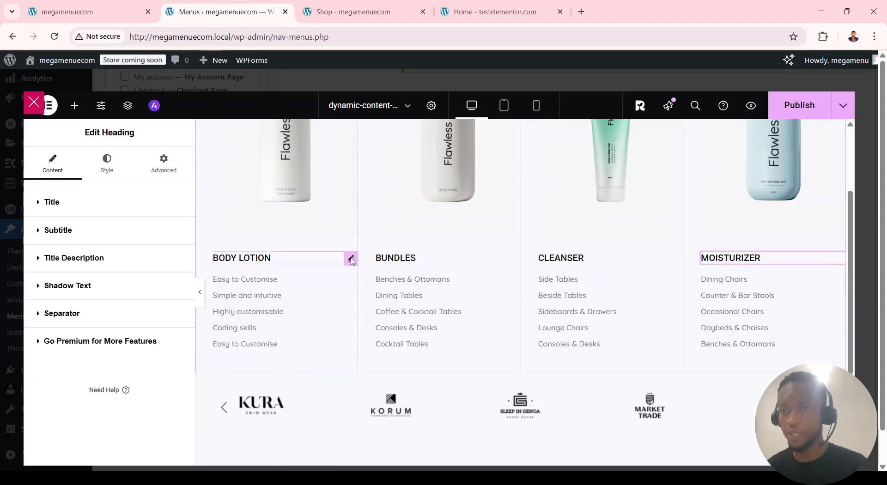
Copy the Body lotion category page's URL from the storefront and set it as the Body Lotion heading's link.
{"action": "left_click", "coordinate": [351, 260]}
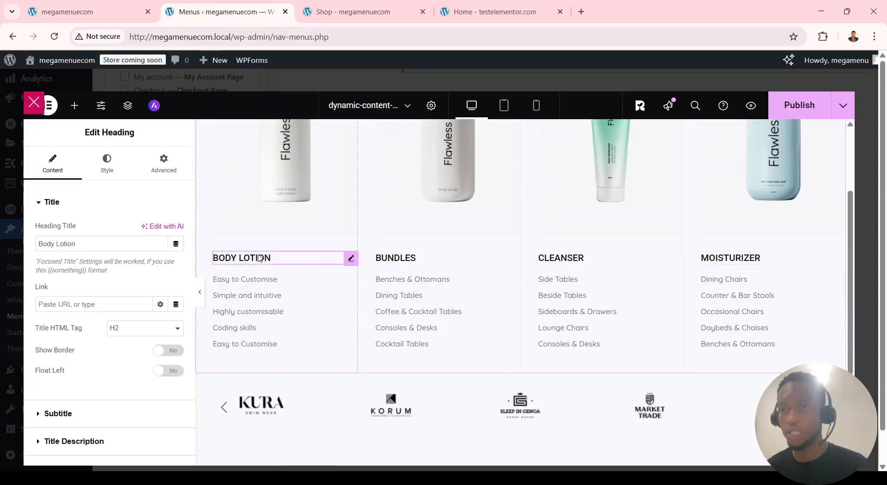
{"action": "left_click", "coordinate": [346, 10]}
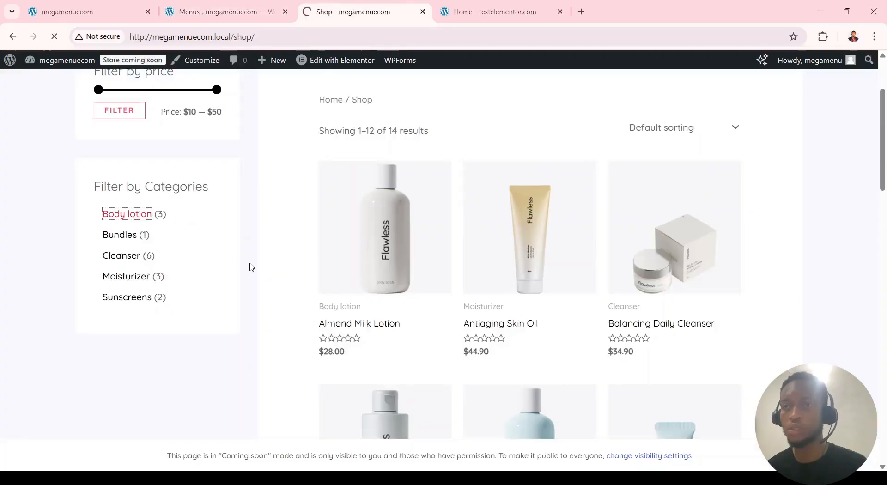
{"action": "left_click", "coordinate": [250, 38]}
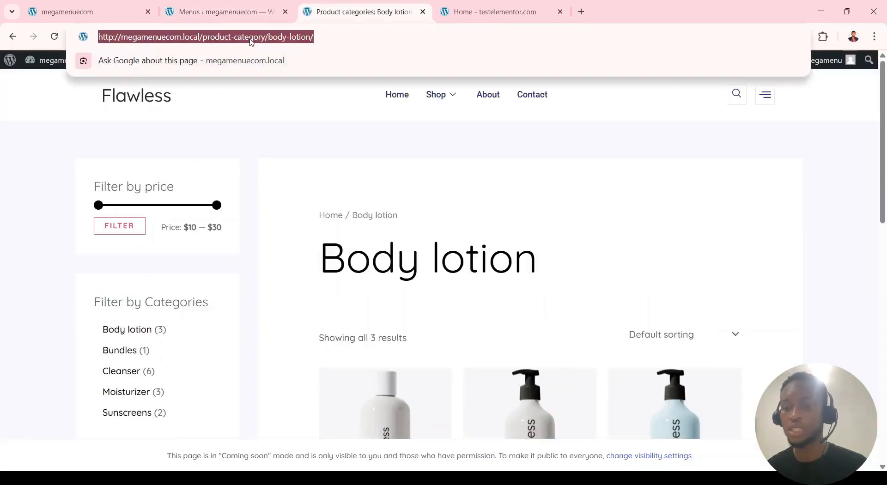
{"action": "scroll", "coordinate": [509, 211], "scroll_direction": "down", "scroll_amount": 3}
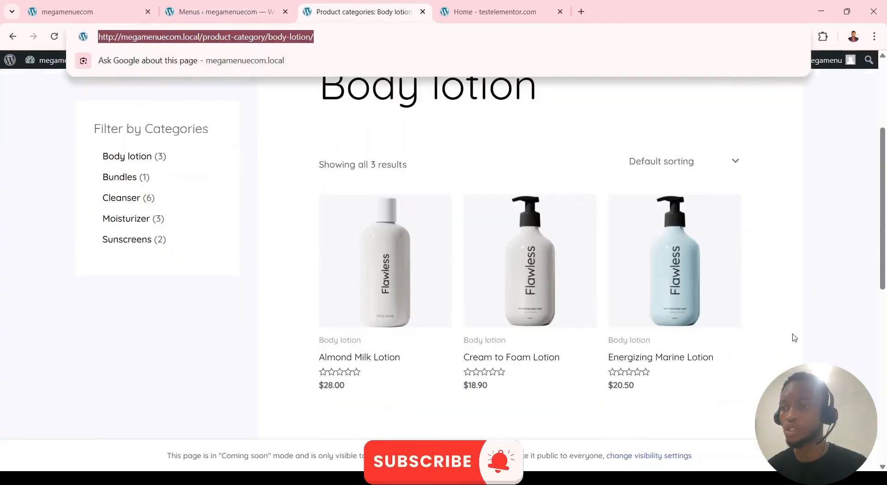
{"action": "scroll", "coordinate": [490, 326], "scroll_direction": "up", "scroll_amount": 1}
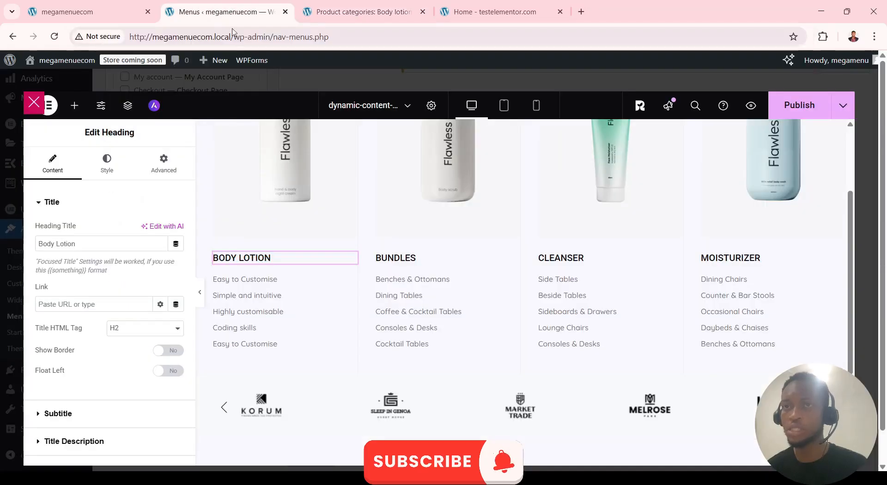
{"action": "left_click", "coordinate": [222, 11]}
{"action": "key", "text": "ctrl+v"}
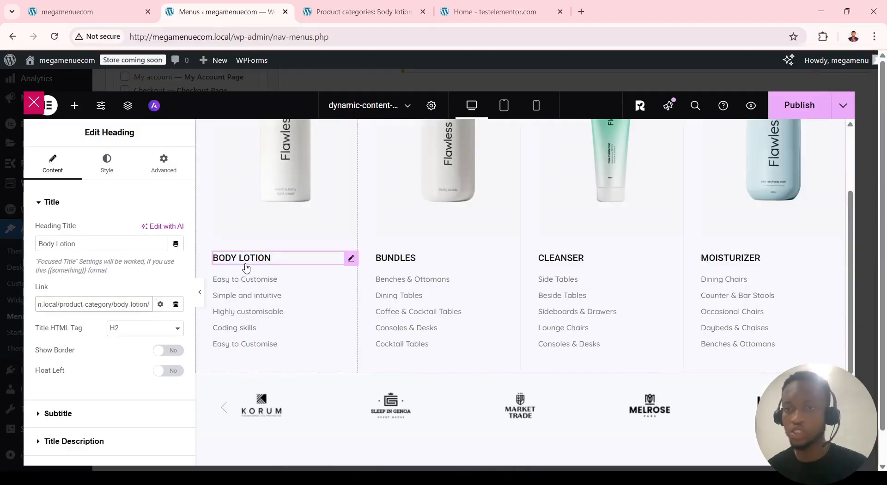
Copy the name "Almond Milk Lotion" from the storefront's Body lotion page and set it as the first Body Lotion list item's text.
{"action": "left_click", "coordinate": [370, 10]}
{"action": "scroll", "coordinate": [388, 275], "scroll_direction": "down", "scroll_amount": 1}
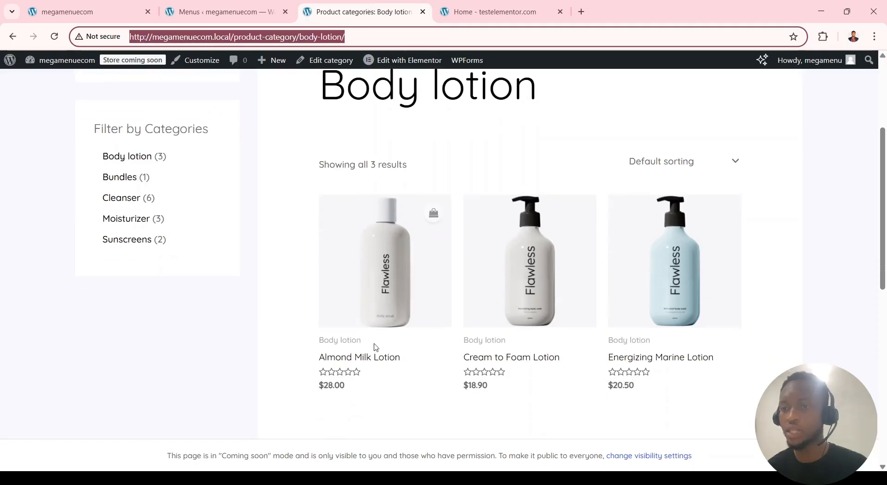
{"action": "left_click", "coordinate": [409, 361]}
{"action": "left_click_drag", "start_coordinate": [282, 361], "coordinate": [409, 368]}
{"action": "key", "text": "ctrl+c"}
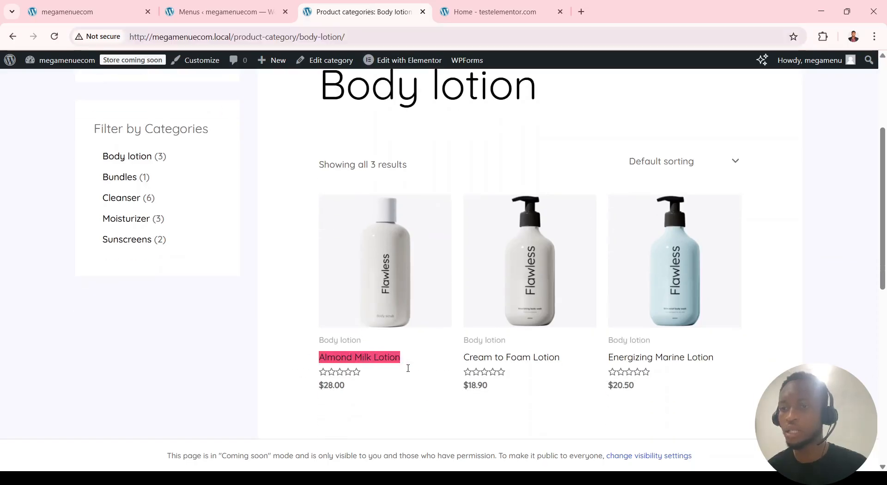
{"action": "left_click", "coordinate": [175, 10]}
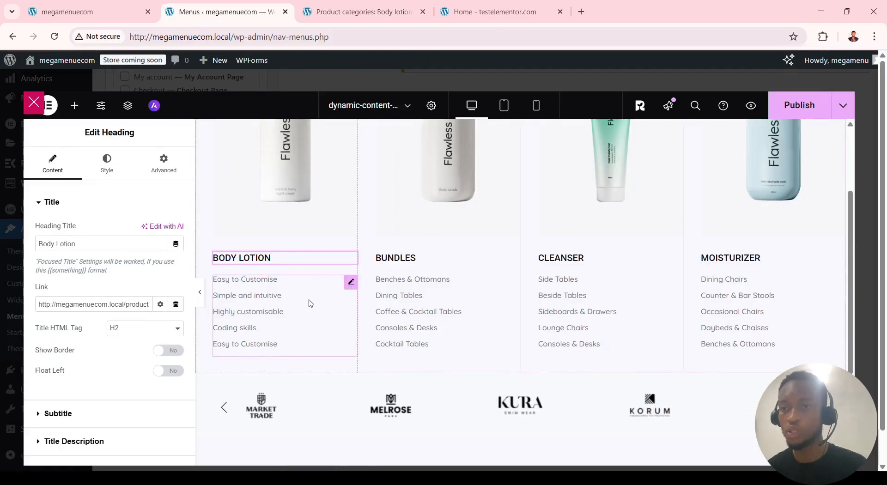
{"action": "scroll", "coordinate": [349, 230], "scroll_direction": "up", "scroll_amount": 1}
{"action": "scroll", "coordinate": [318, 321], "scroll_direction": "down", "scroll_amount": 2}
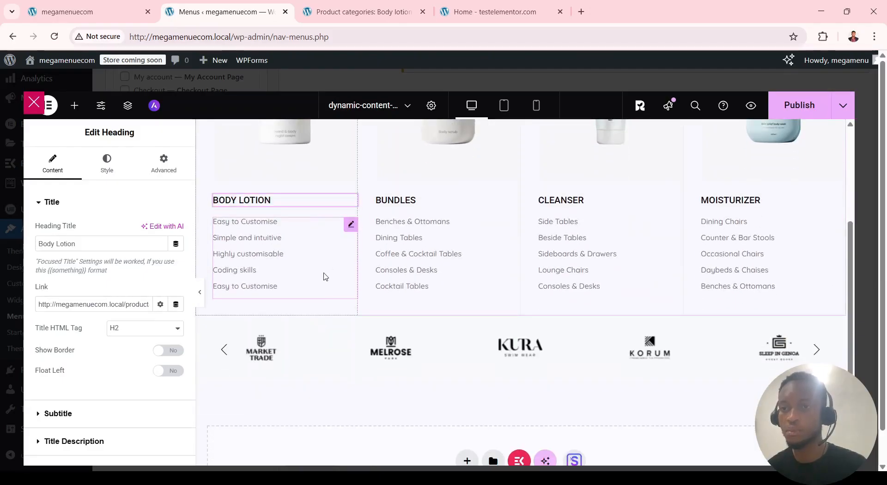
{"action": "left_click", "coordinate": [350, 224]}
{"action": "left_click", "coordinate": [69, 240]}
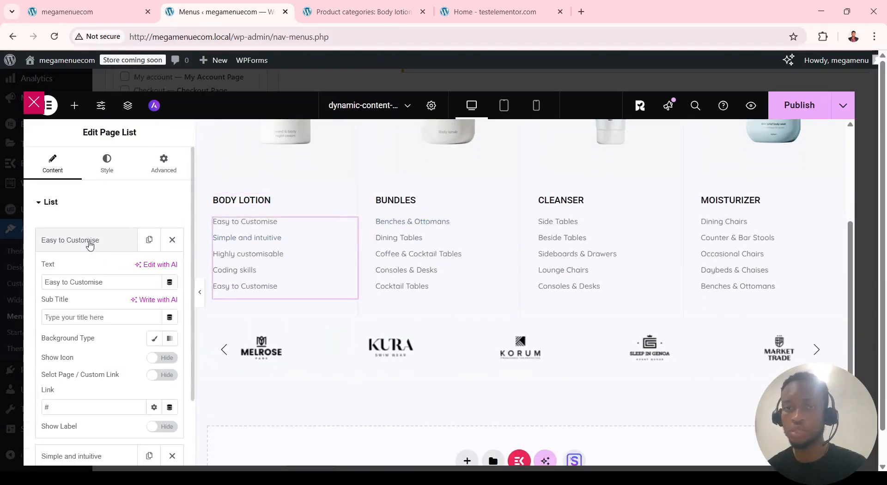
{"action": "key", "text": "ctrl+v"}
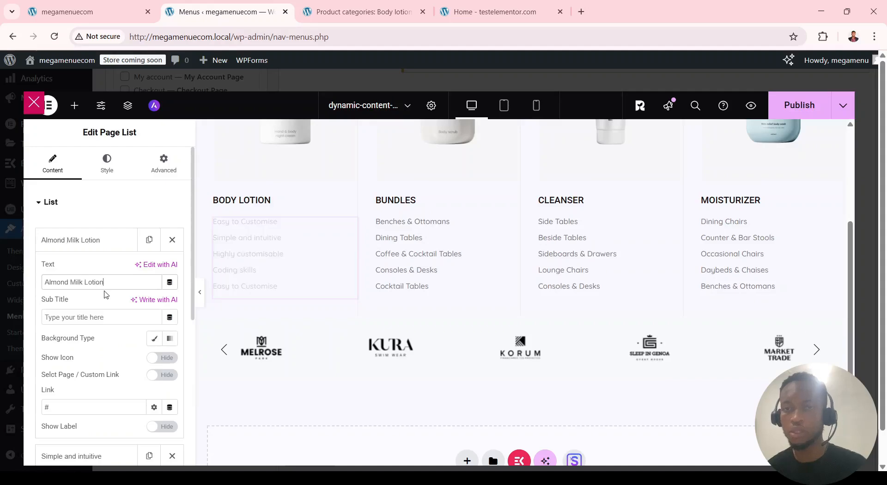
{"action": "left_click", "coordinate": [342, 16]}
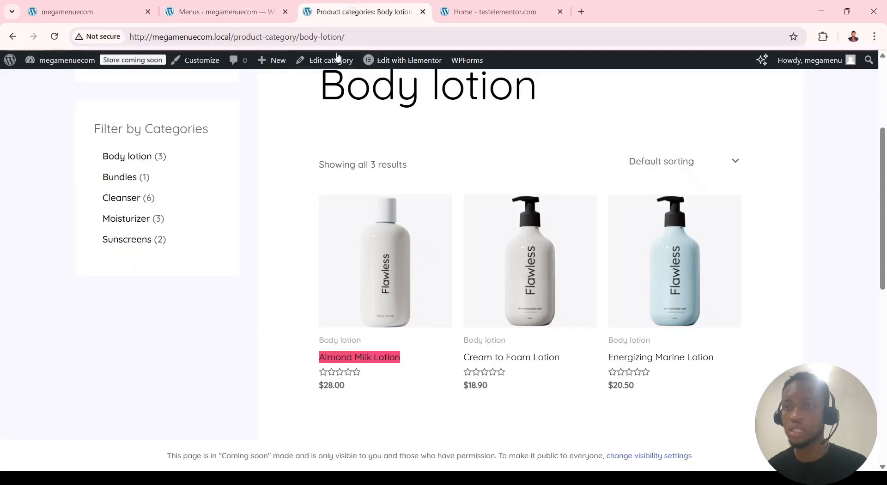
{"action": "left_click", "coordinate": [356, 316]}
{"action": "left_click", "coordinate": [239, 37]}
{"action": "key", "text": "ctrl+c"}
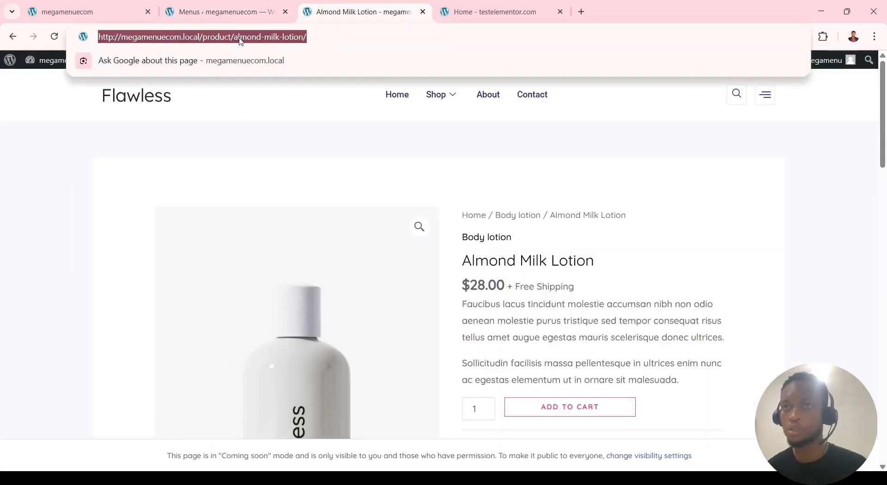
{"action": "left_click", "coordinate": [231, 14]}
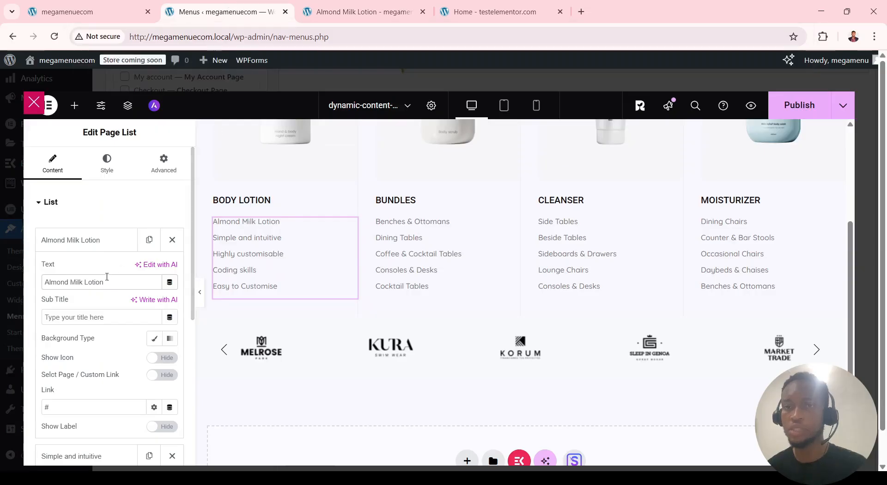
{"action": "key", "text": "ctrl+v"}
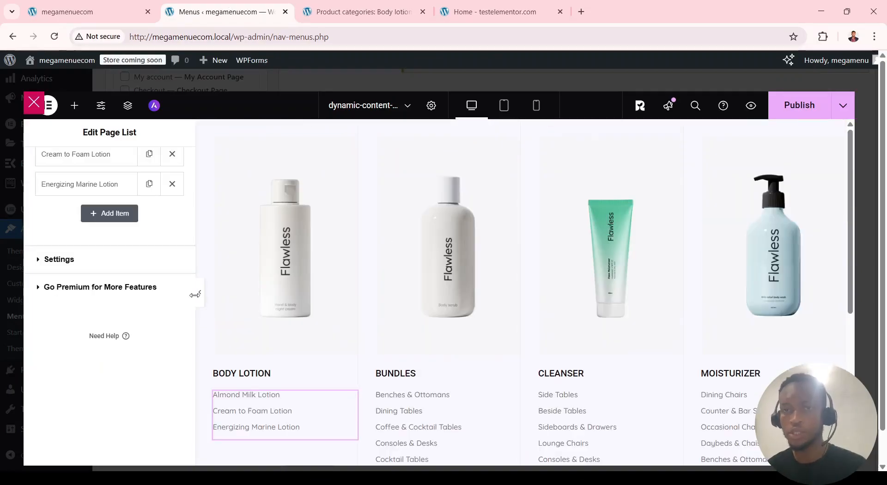
Enable the link option for the first KORUM logo in the client logo carousel below the category columns.
{"action": "scroll", "coordinate": [342, 300], "scroll_direction": "down", "scroll_amount": 1}
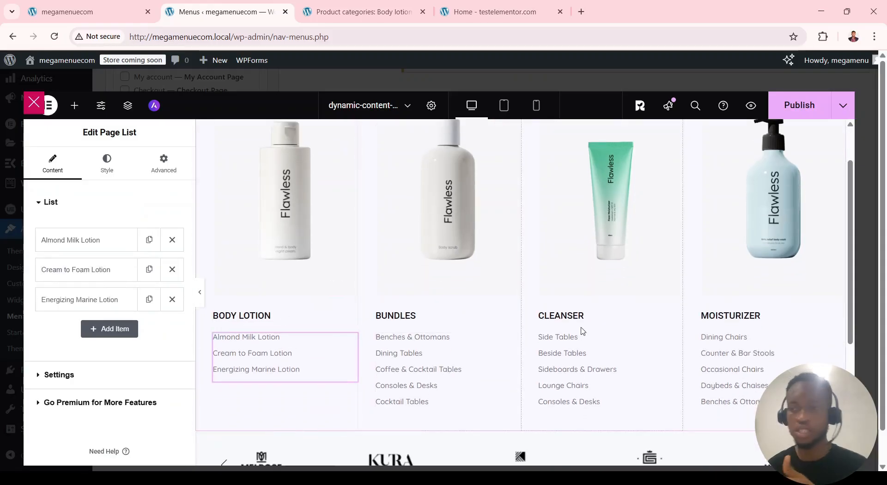
{"action": "scroll", "coordinate": [508, 342], "scroll_direction": "down", "scroll_amount": 1}
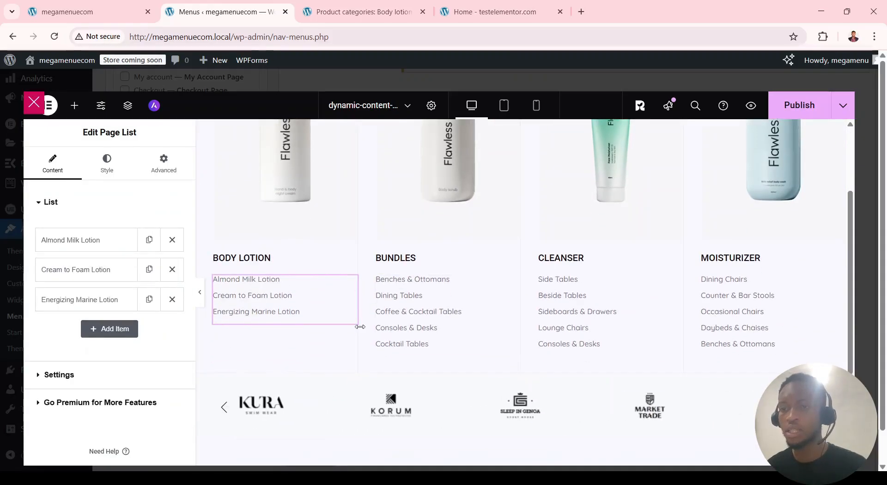
{"action": "scroll", "coordinate": [439, 300], "scroll_direction": "down", "scroll_amount": 2}
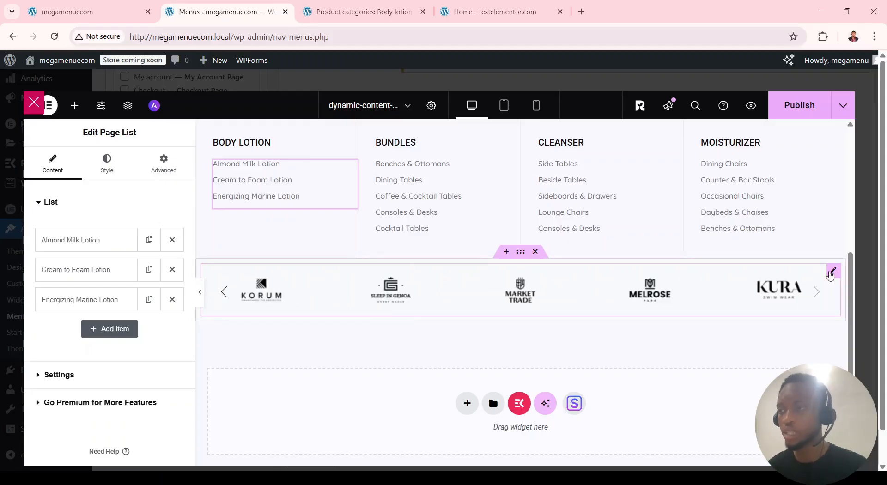
{"action": "left_click", "coordinate": [832, 273]}
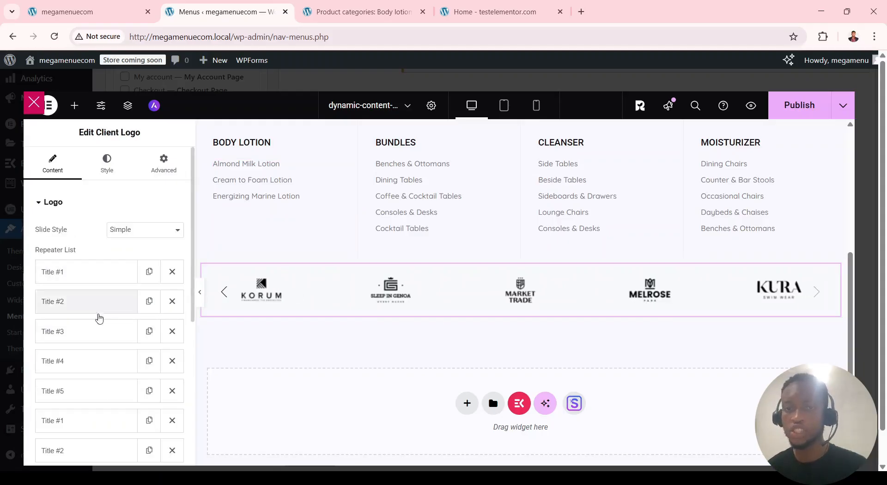
{"action": "scroll", "coordinate": [142, 235], "scroll_direction": "down", "scroll_amount": 3}
{"action": "left_click", "coordinate": [111, 156]}
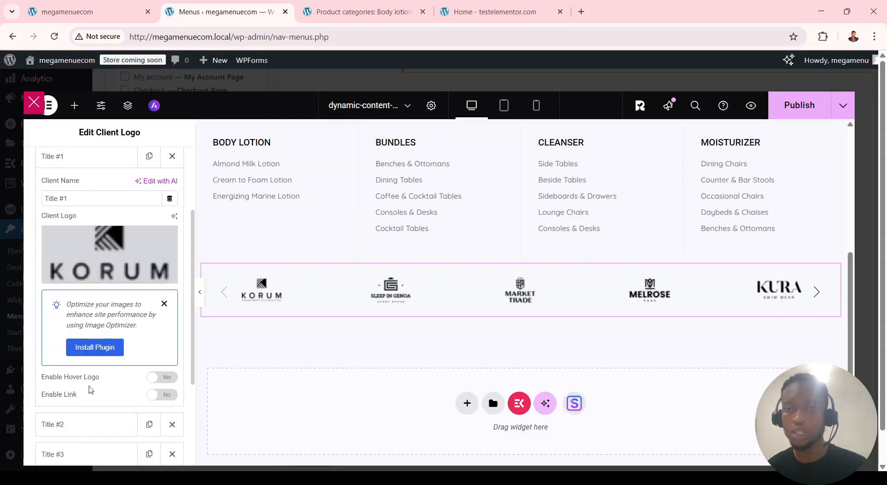
{"action": "left_click", "coordinate": [161, 394]}
{"action": "scroll", "coordinate": [93, 369], "scroll_direction": "down", "scroll_amount": 1}
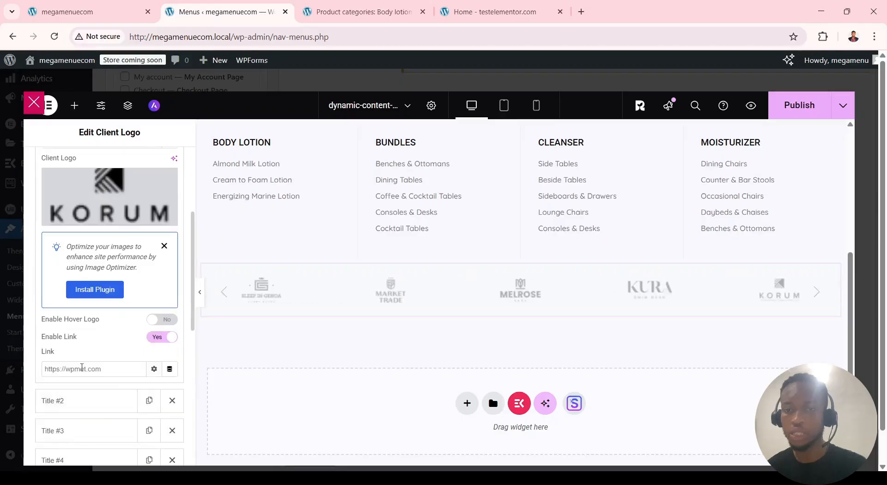
{"action": "scroll", "coordinate": [88, 351], "scroll_direction": "up", "scroll_amount": 3}
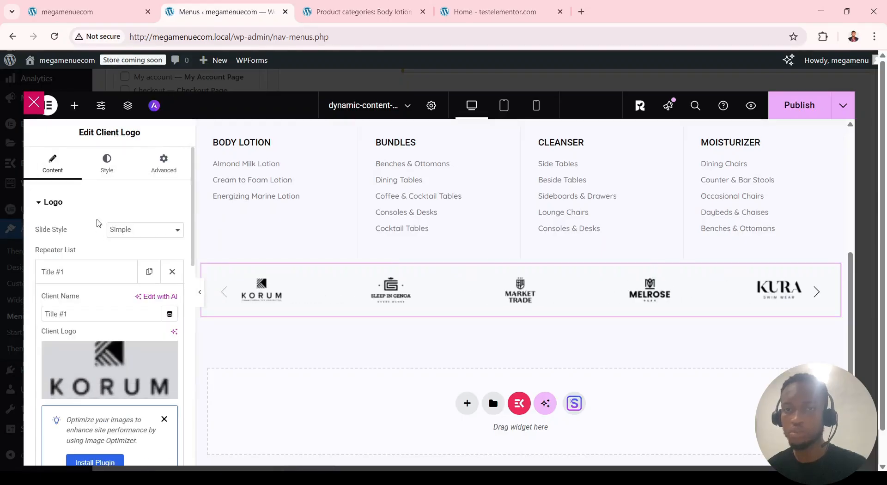
{"action": "left_click", "coordinate": [68, 208]}
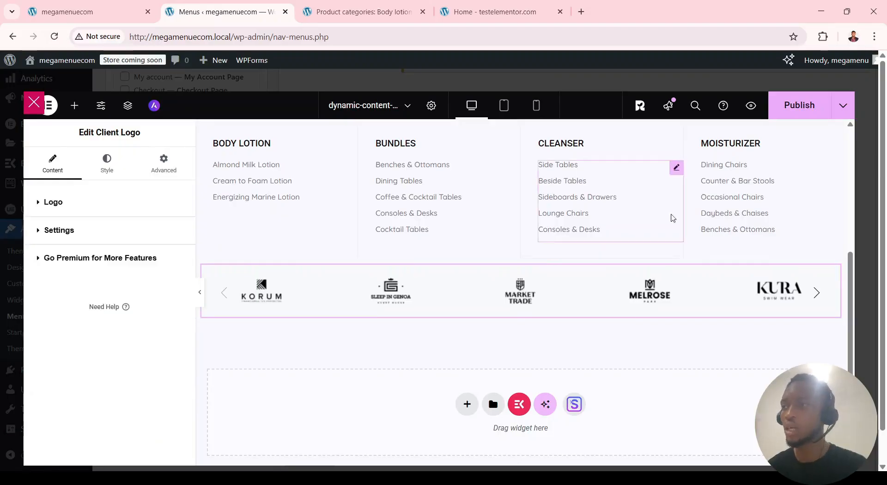
Publish the edited mega menu content.
{"action": "scroll", "coordinate": [666, 222], "scroll_direction": "up", "scroll_amount": 5}
{"action": "left_click", "coordinate": [805, 110]}
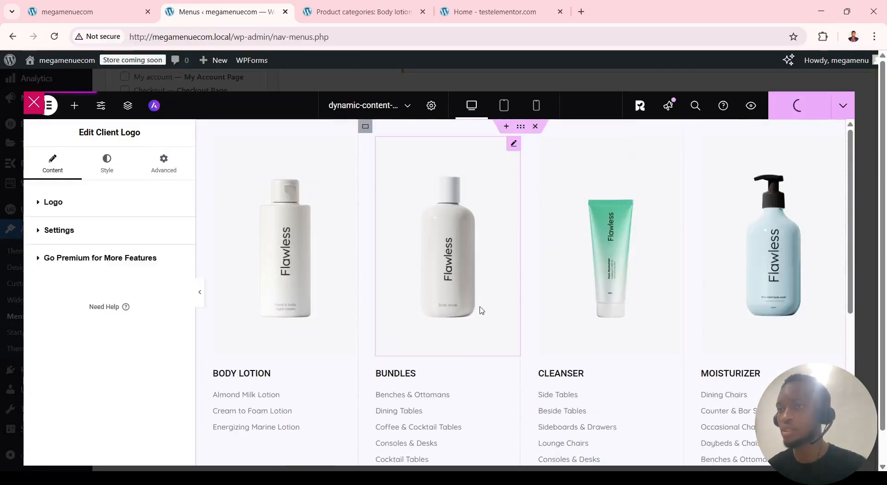
{"action": "scroll", "coordinate": [677, 362], "scroll_direction": "down", "scroll_amount": 3}
{"action": "scroll", "coordinate": [681, 365], "scroll_direction": "up", "scroll_amount": 3}
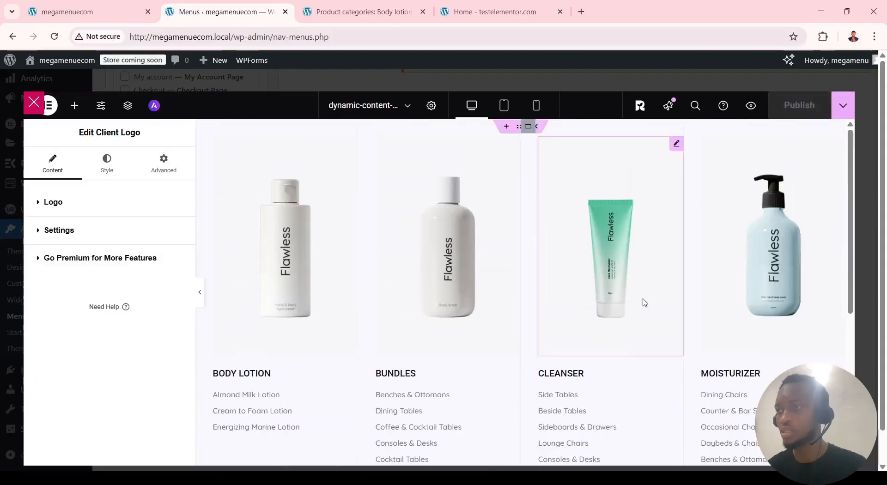
Load the storefront home page and check the Shop item's dropdown.
{"action": "left_click", "coordinate": [358, 12]}
{"action": "scroll", "coordinate": [340, 191], "scroll_direction": "up", "scroll_amount": 3}
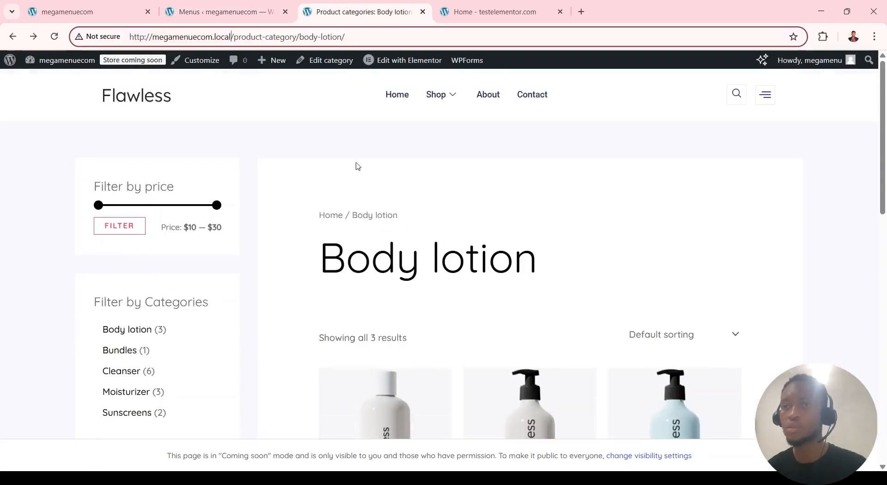
{"action": "key", "text": "F5"}
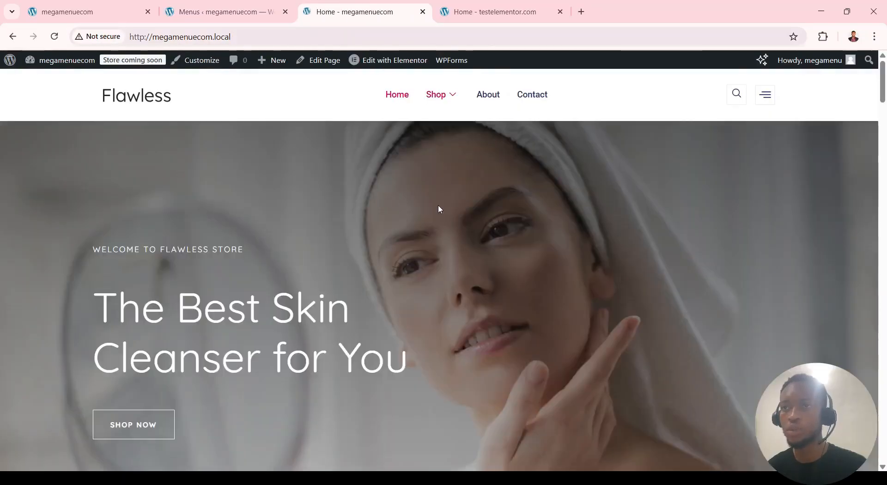
{"action": "mouse_move", "coordinate": [443, 98]}
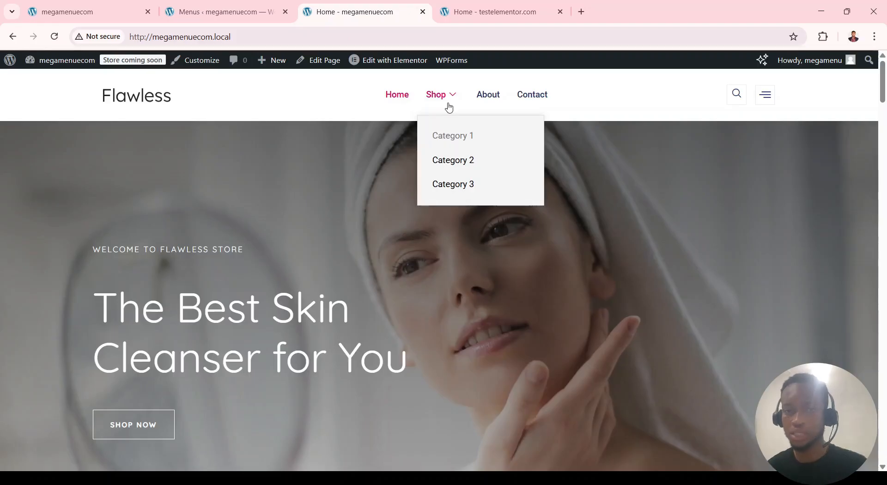
Save the Primary menu in the WordPress menu settings and return to the storefront home page.
{"action": "key", "text": "ctrl+shift+Tab"}
{"action": "scroll", "coordinate": [437, 141], "scroll_direction": "down", "scroll_amount": 3}
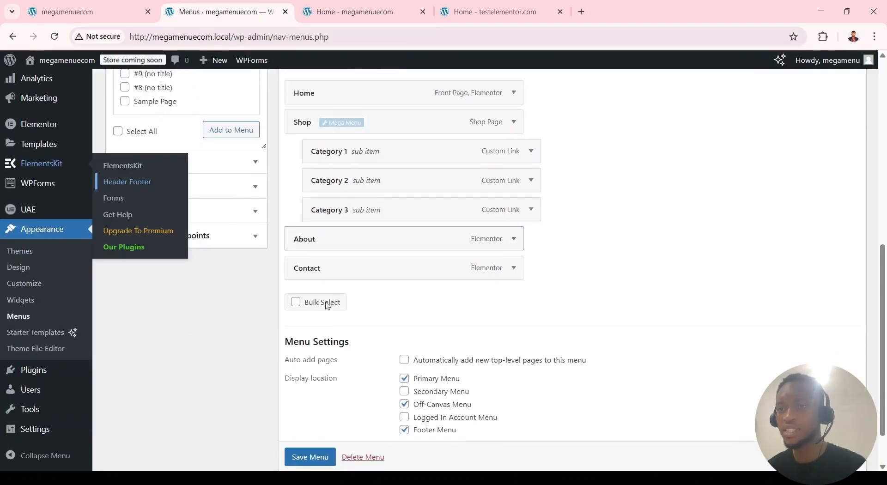
{"action": "left_click", "coordinate": [320, 460]}
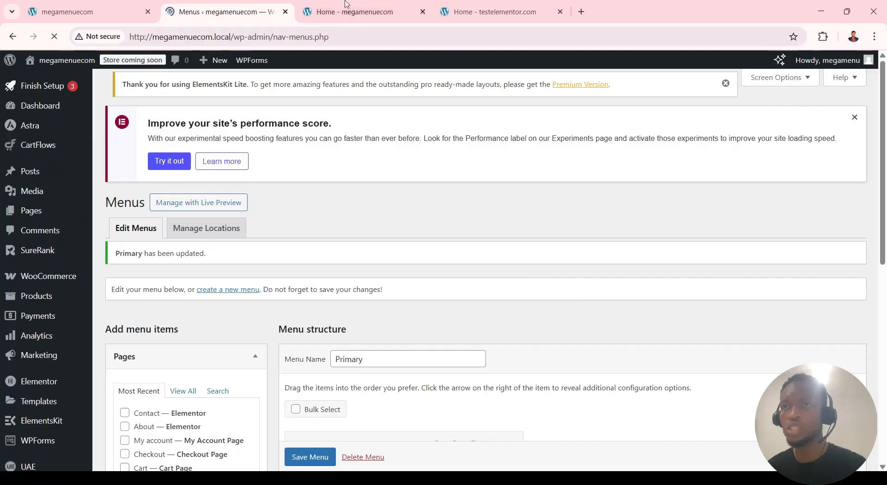
{"action": "left_click", "coordinate": [353, 12]}
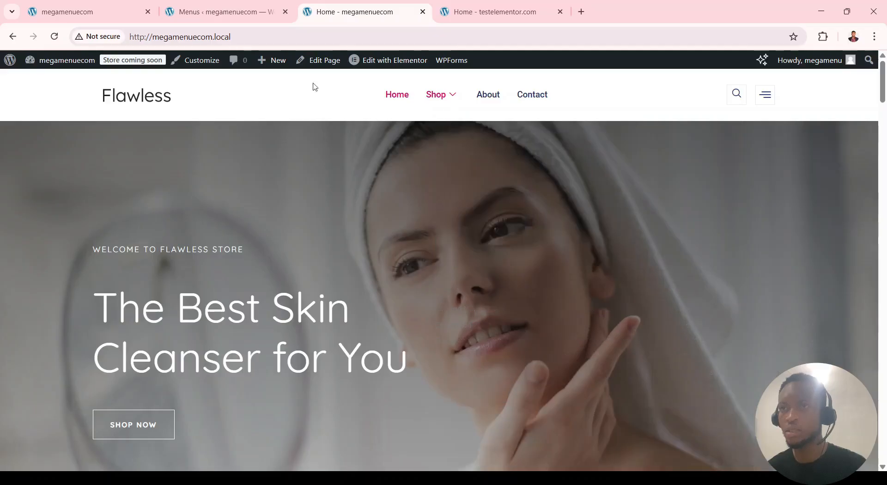
Reopen the Shop item's mega menu content for editing from the Primary menu structure.
{"action": "left_click", "coordinate": [210, 13]}
{"action": "scroll", "coordinate": [392, 229], "scroll_direction": "down", "scroll_amount": 4}
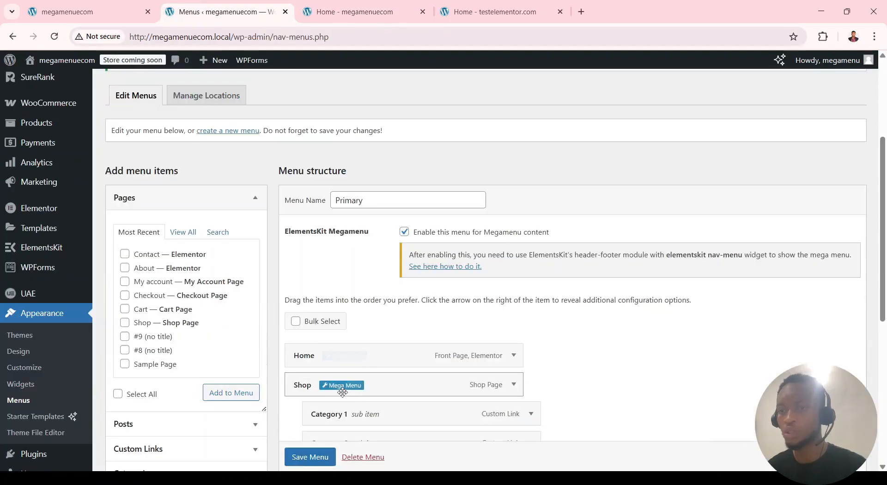
{"action": "left_click", "coordinate": [343, 388]}
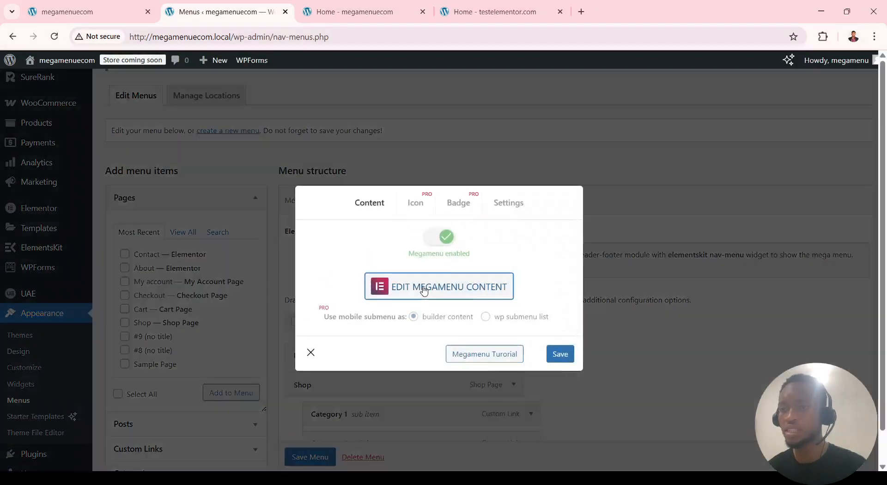
{"action": "left_click", "coordinate": [420, 296]}
{"action": "left_click", "coordinate": [350, 13]}
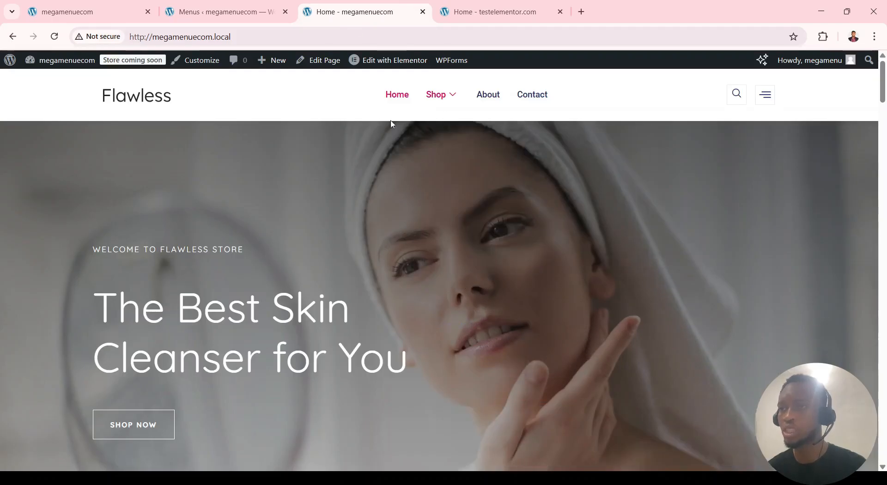
{"action": "left_click", "coordinate": [234, 13]}
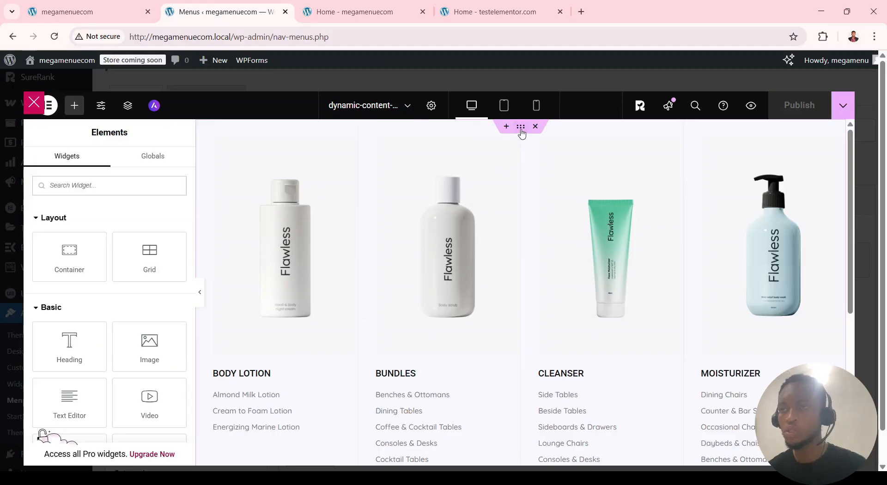
Give the container holding the four category columns a classic background in white.
{"action": "scroll", "coordinate": [521, 134], "scroll_direction": "down", "scroll_amount": 3}
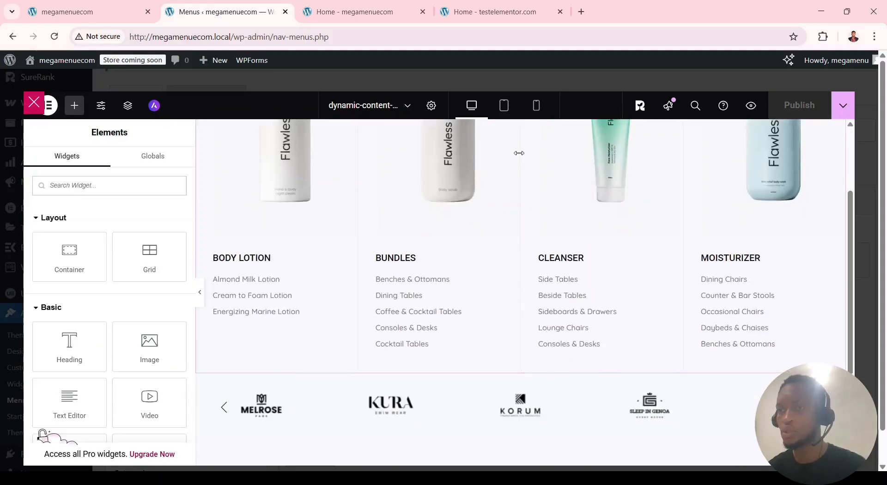
{"action": "scroll", "coordinate": [522, 134], "scroll_direction": "up", "scroll_amount": 3}
{"action": "left_click", "coordinate": [521, 133]}
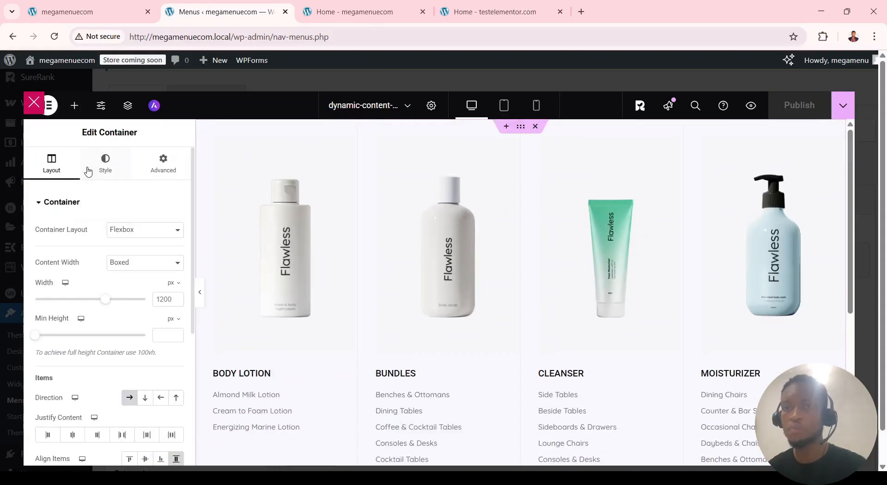
{"action": "left_click", "coordinate": [109, 169]}
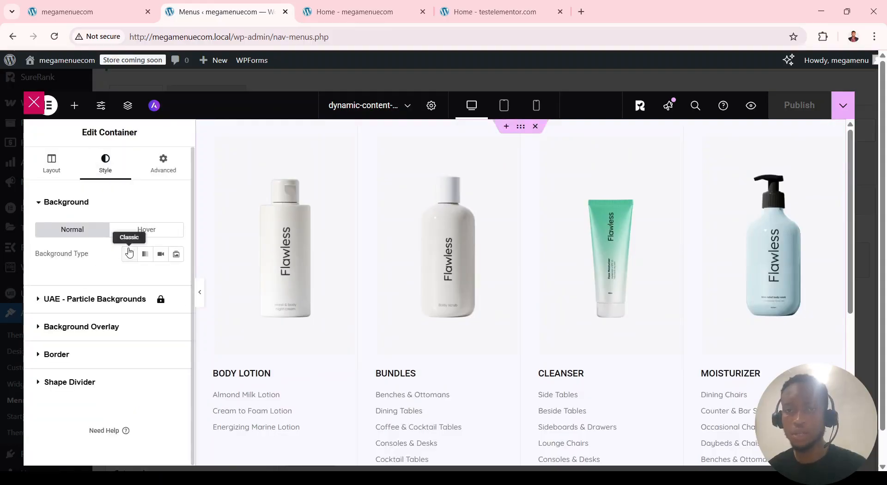
{"action": "left_click", "coordinate": [129, 253]}
{"action": "left_click", "coordinate": [175, 279]}
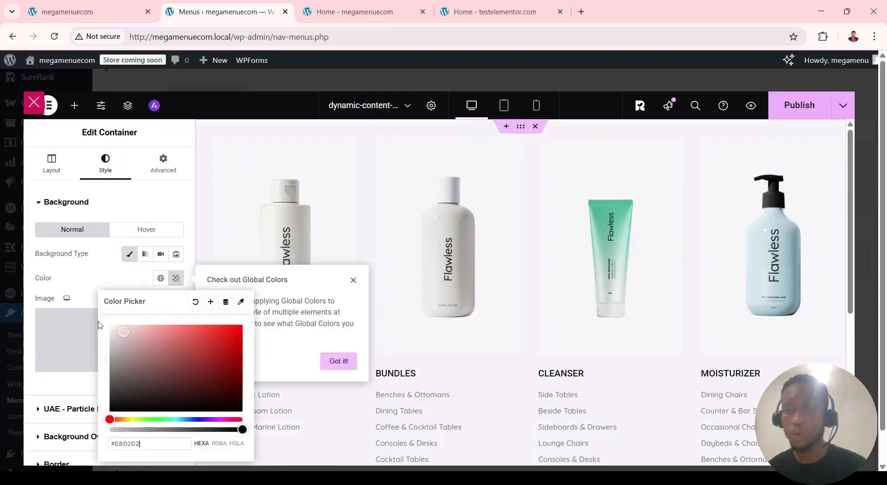
{"action": "left_click", "coordinate": [92, 278]}
{"action": "scroll", "coordinate": [525, 317], "scroll_direction": "down", "scroll_amount": 3}
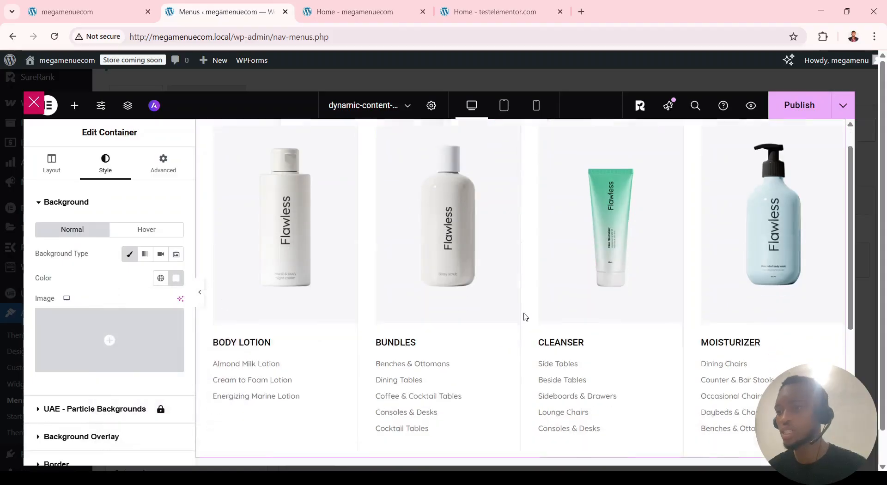
Publish the Shop mega menu content and close its editor to return to the Primary menu settings.
{"action": "scroll", "coordinate": [675, 272], "scroll_direction": "up", "scroll_amount": 3}
{"action": "left_click", "coordinate": [800, 105]}
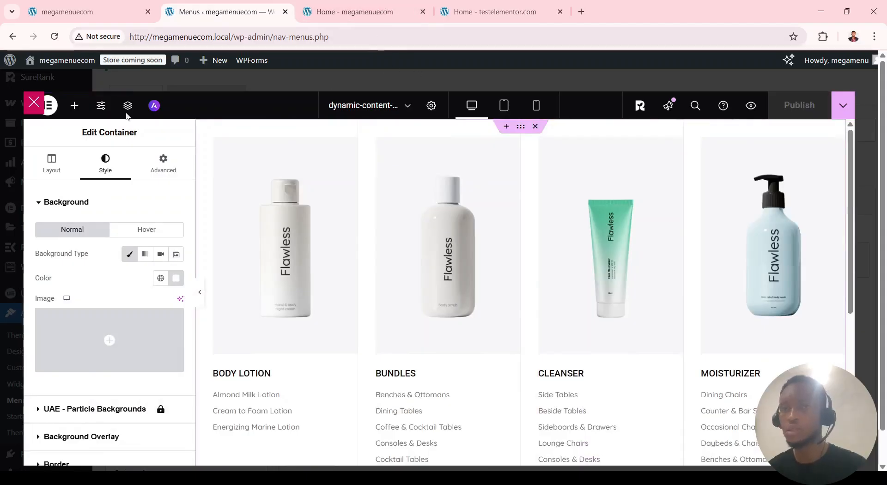
{"action": "left_click", "coordinate": [29, 107]}
{"action": "left_click", "coordinate": [559, 361]}
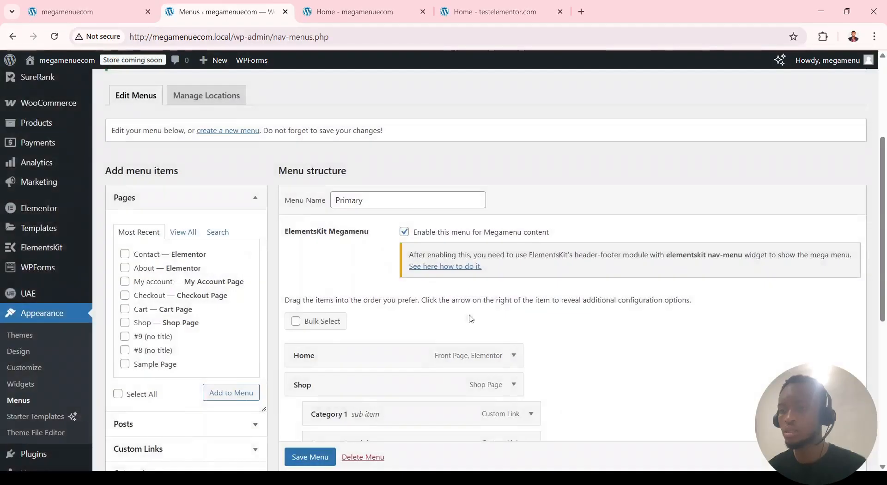
Save the Primary menu in the WordPress menu settings.
{"action": "scroll", "coordinate": [330, 323], "scroll_direction": "down", "scroll_amount": 4}
{"action": "left_click", "coordinate": [318, 455]}
{"action": "scroll", "coordinate": [373, 356], "scroll_direction": "down", "scroll_amount": 1}
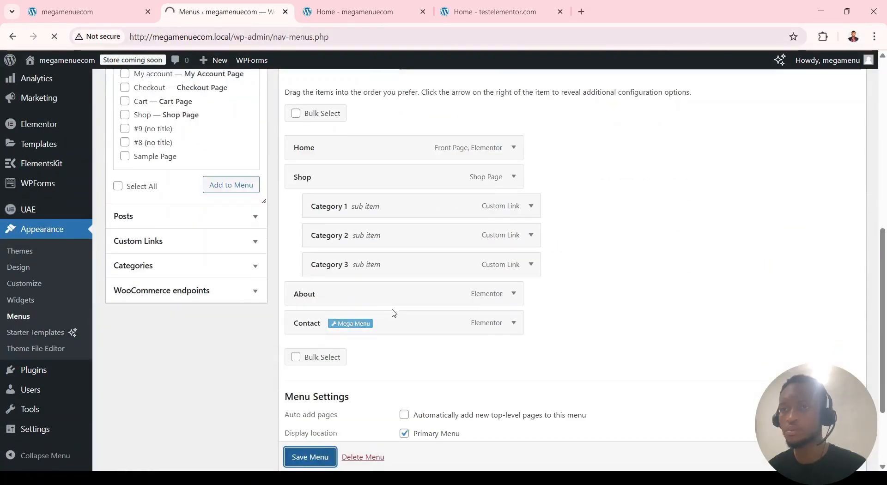
{"action": "scroll", "coordinate": [393, 312], "scroll_direction": "down", "scroll_amount": 1}
{"action": "scroll", "coordinate": [394, 312], "scroll_direction": "down", "scroll_amount": 2}
Reload the storefront home page and check how the Shop mega menu displays.
{"action": "left_click", "coordinate": [351, 12]}
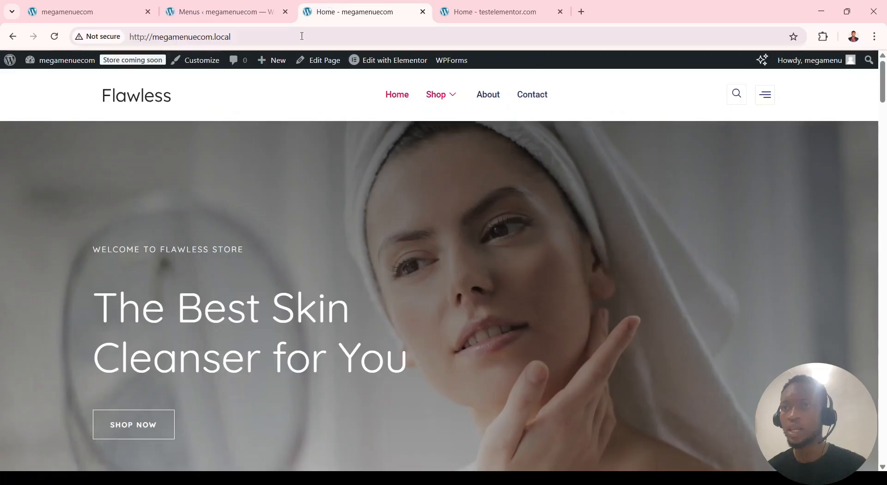
{"action": "left_click", "coordinate": [55, 37]}
{"action": "mouse_move", "coordinate": [433, 96]}
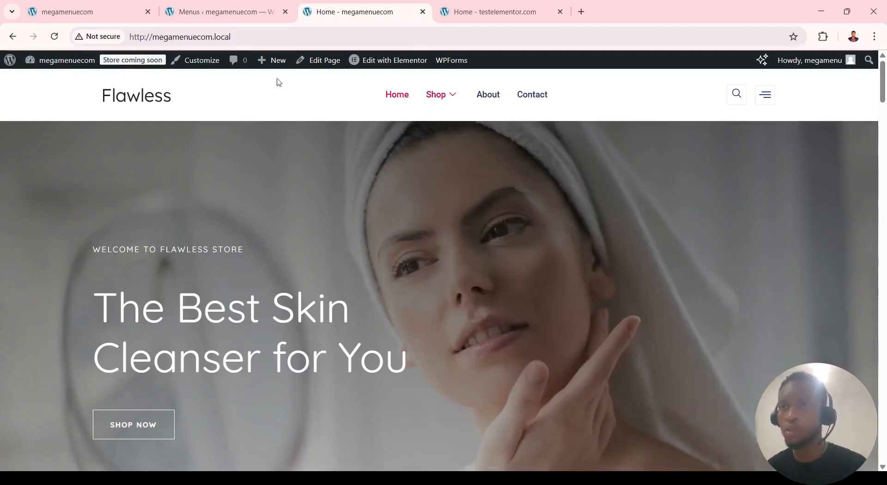
In the Shop item's mega menu settings, set the width to Full Width and the position to Default, and save.
{"action": "left_click", "coordinate": [222, 11]}
{"action": "scroll", "coordinate": [462, 323], "scroll_direction": "down", "scroll_amount": 3}
{"action": "scroll", "coordinate": [511, 281], "scroll_direction": "down", "scroll_amount": 3}
{"action": "mouse_move", "coordinate": [347, 272]}
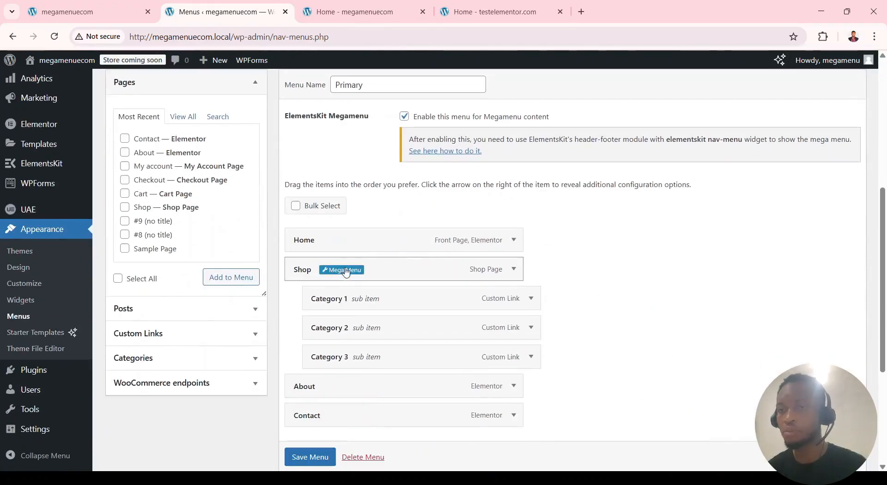
{"action": "left_click", "coordinate": [347, 271]}
{"action": "left_click", "coordinate": [510, 215]}
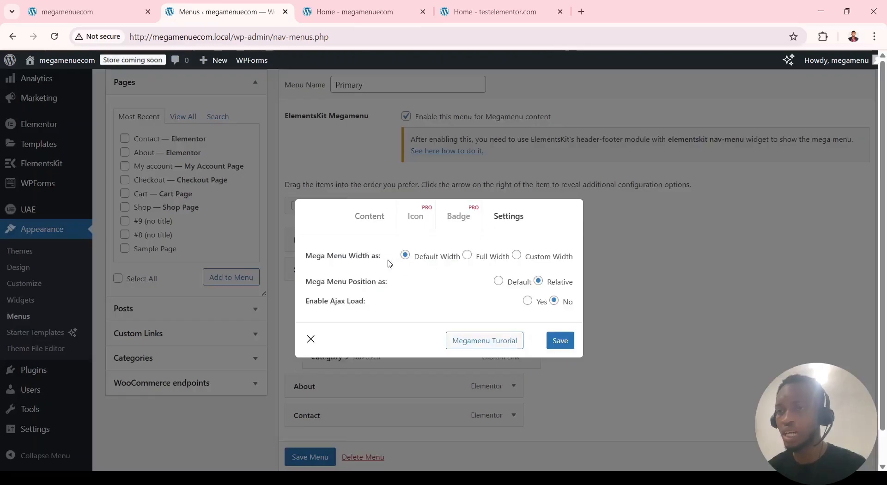
{"action": "left_click", "coordinate": [467, 255]}
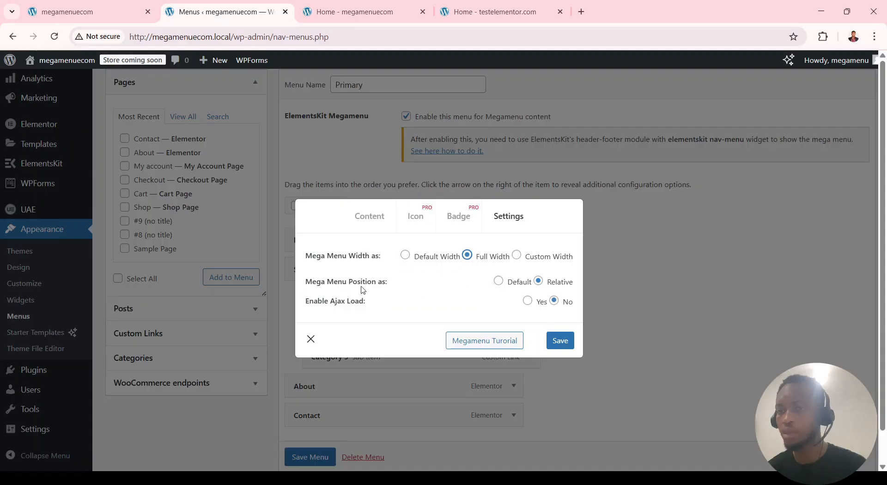
{"action": "left_click", "coordinate": [499, 282]}
{"action": "left_click", "coordinate": [561, 341]}
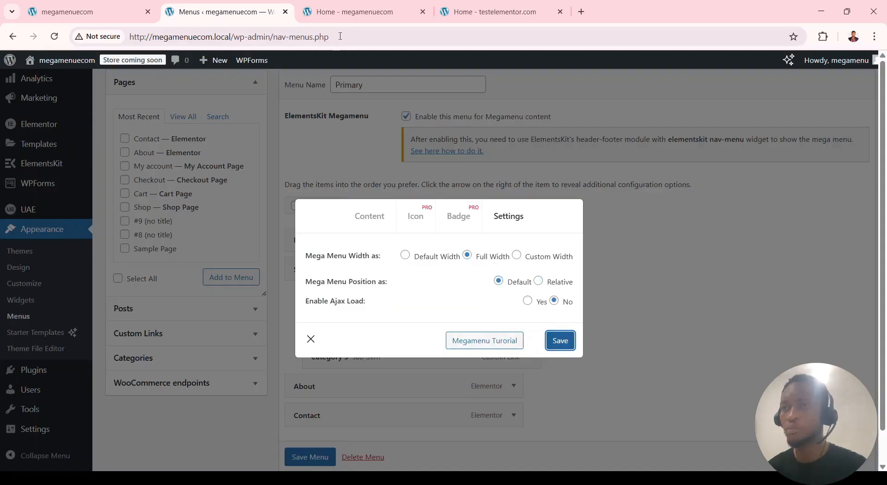
Reload the storefront home page and examine the Shop mega menu's width and its four category columns.
{"action": "left_click", "coordinate": [343, 17]}
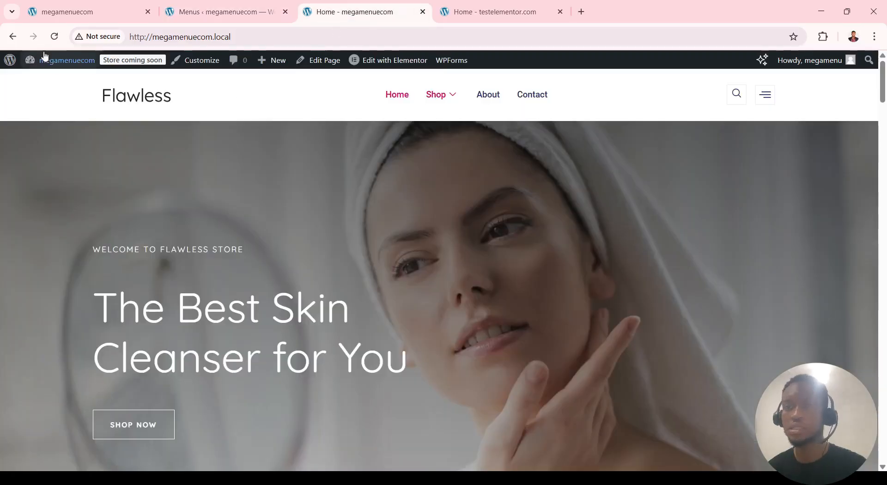
{"action": "left_click", "coordinate": [54, 37]}
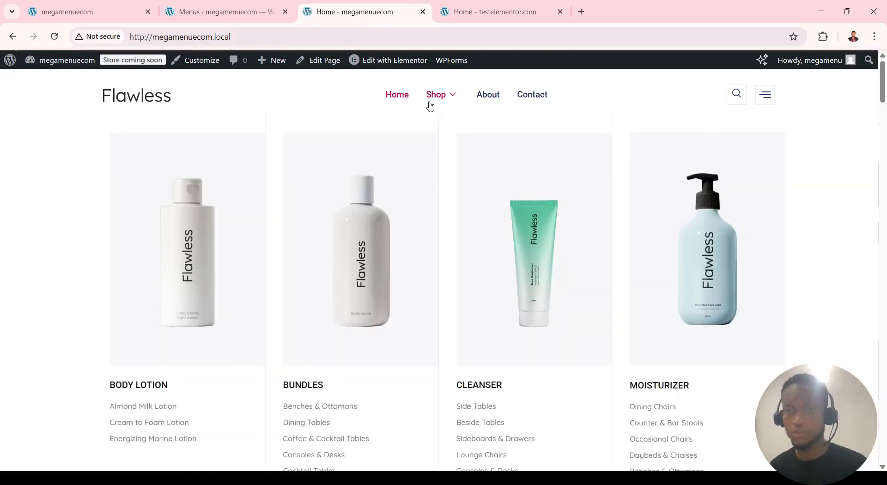
{"action": "scroll", "coordinate": [515, 258], "scroll_direction": "down", "scroll_amount": 4}
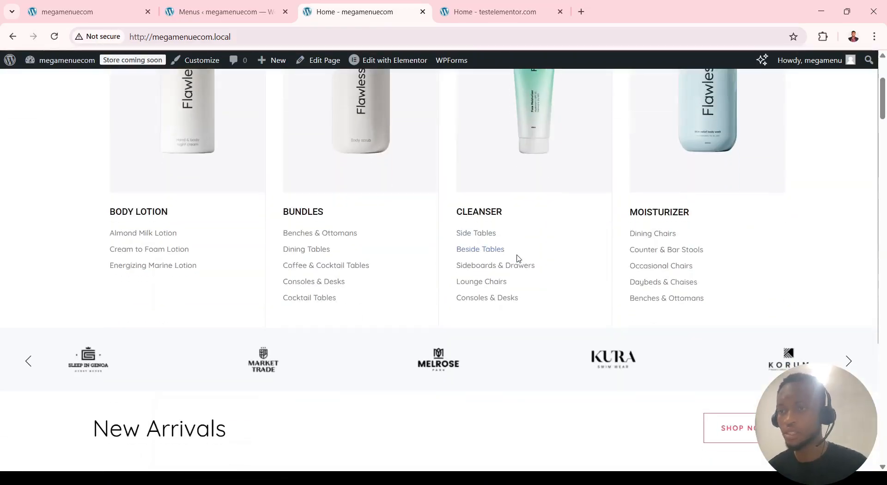
{"action": "scroll", "coordinate": [520, 267], "scroll_direction": "up", "scroll_amount": 4}
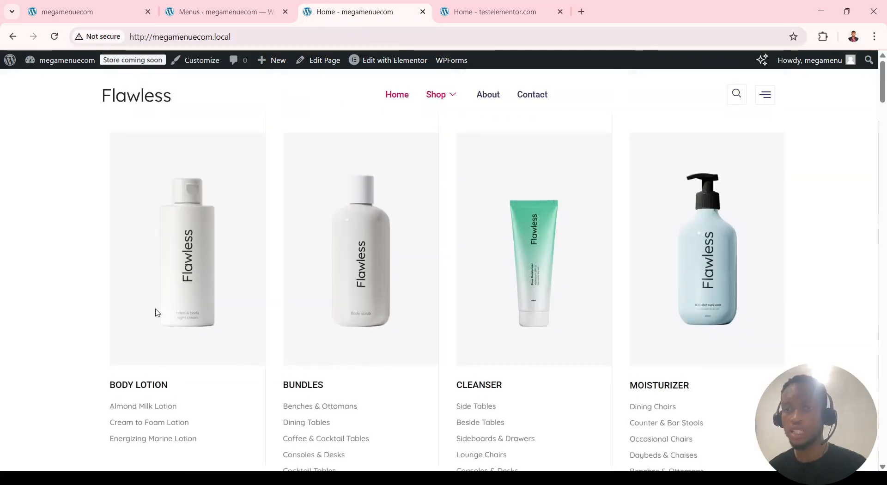
Test the mega menu's Body Lotion heading link and Almond Milk Lotion product link, and view the product page.
{"action": "left_click", "coordinate": [146, 389]}
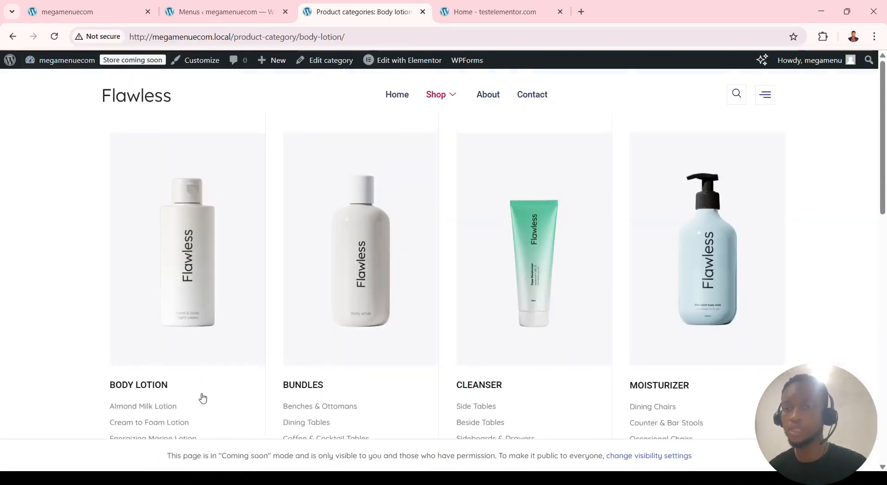
{"action": "left_click", "coordinate": [163, 411]}
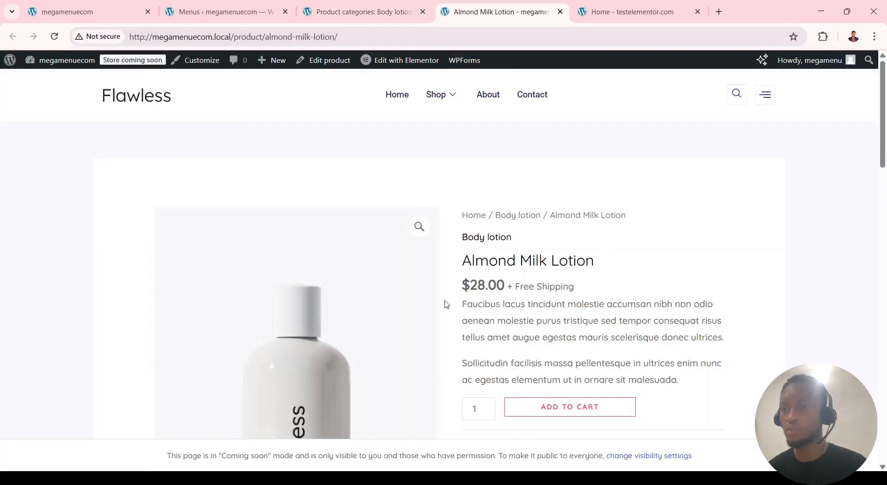
{"action": "scroll", "coordinate": [455, 303], "scroll_direction": "down", "scroll_amount": 2}
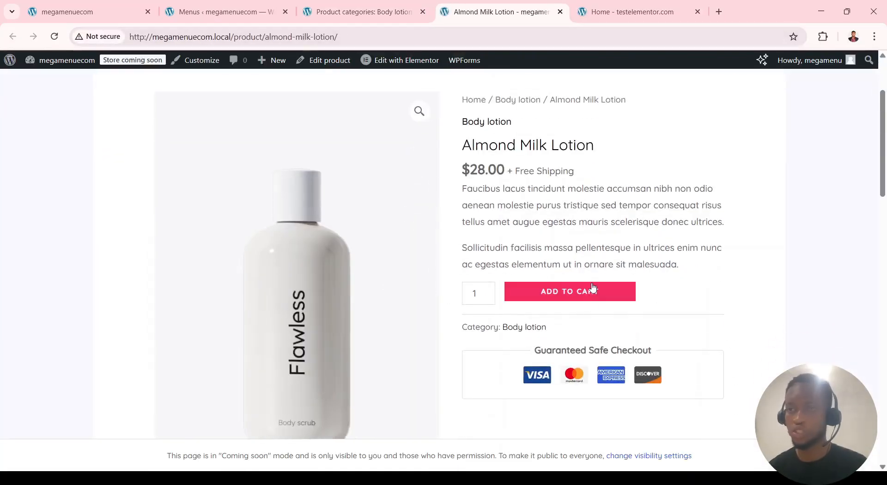
Check the Shop mega menu on the Almond Milk Lotion page and return to the Body lotion category page.
{"action": "scroll", "coordinate": [433, 169], "scroll_direction": "up", "scroll_amount": 3}
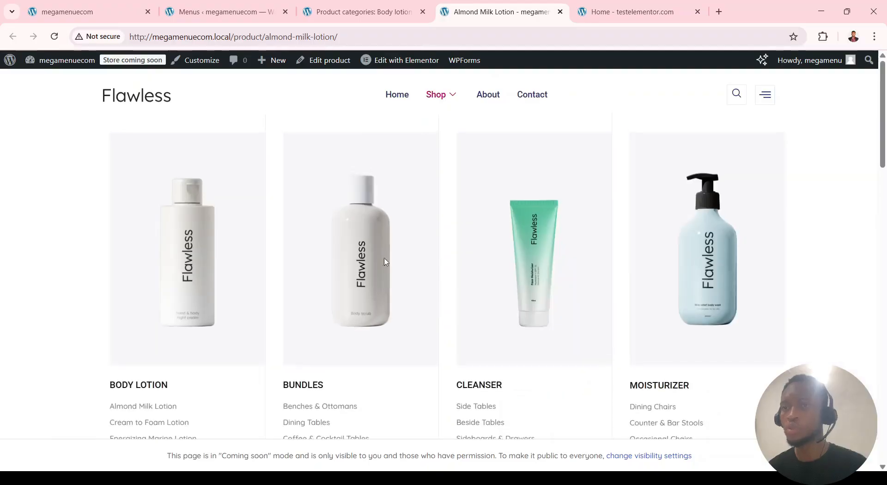
{"action": "scroll", "coordinate": [434, 311], "scroll_direction": "down", "scroll_amount": 4}
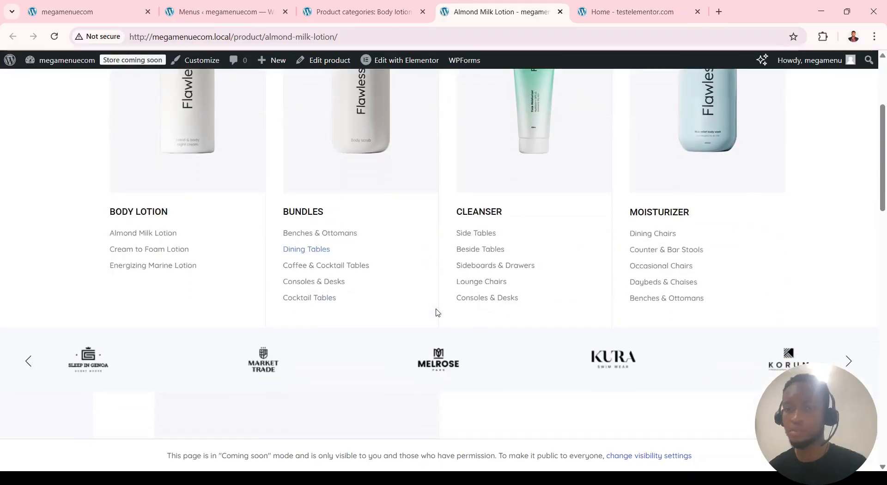
{"action": "scroll", "coordinate": [437, 310], "scroll_direction": "up", "scroll_amount": 4}
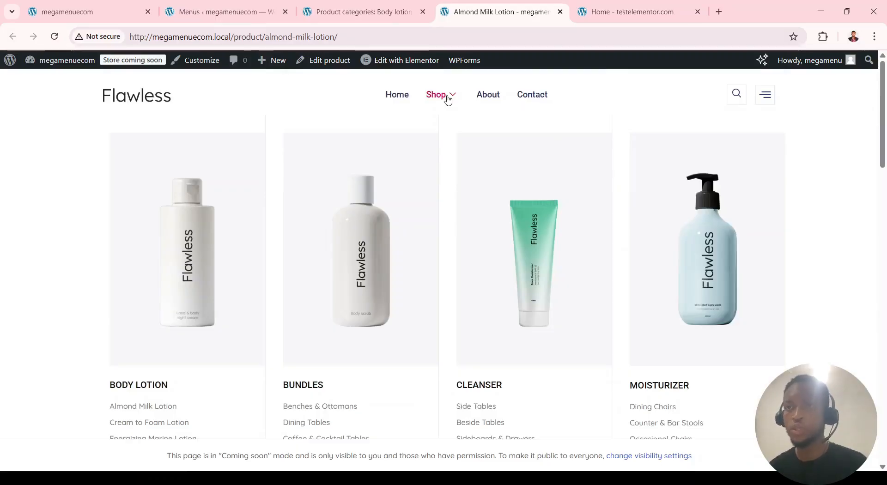
{"action": "left_click", "coordinate": [372, 12]}
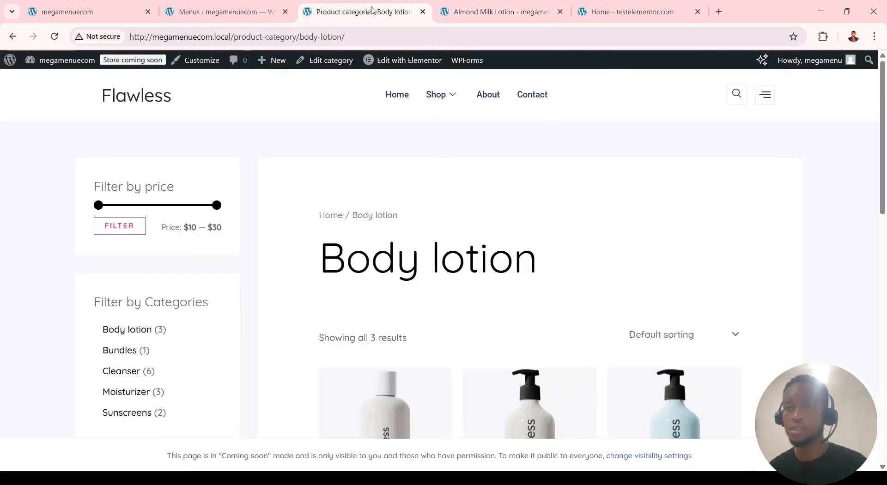